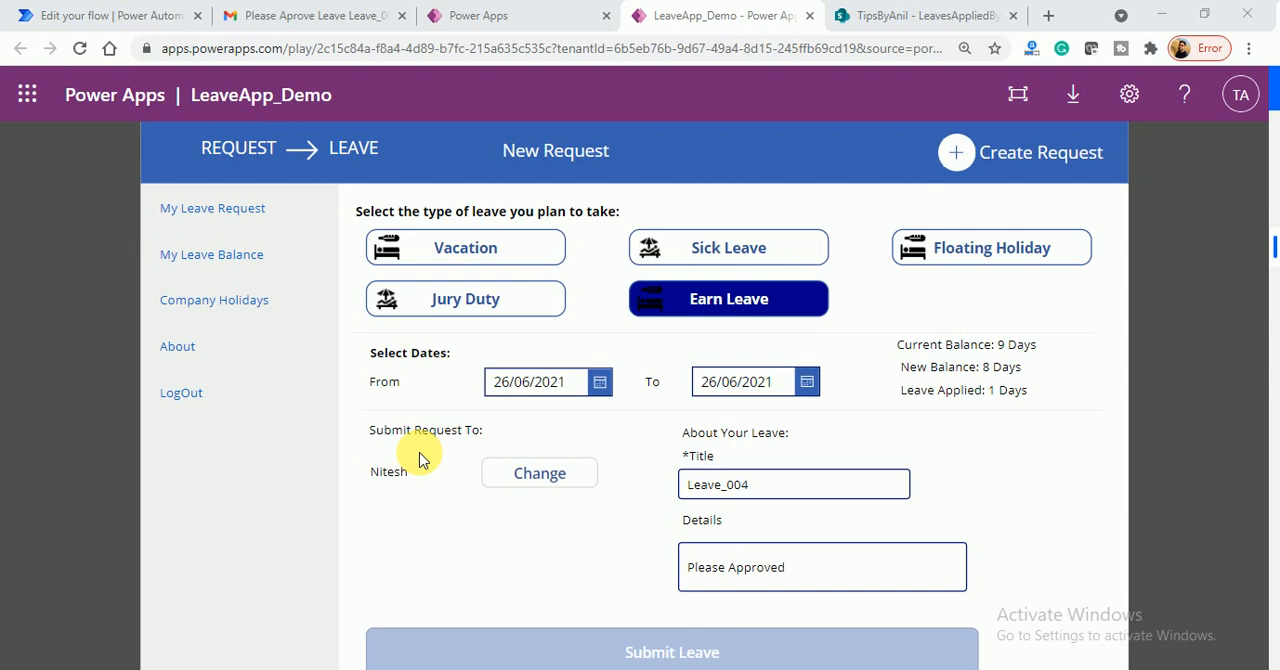
- Switch to Power Automate and start an instant cloud flow, entering the name Approval_Workfow and skipping the trigger choice
{"action": "left_click", "coordinate": [313, 16]}
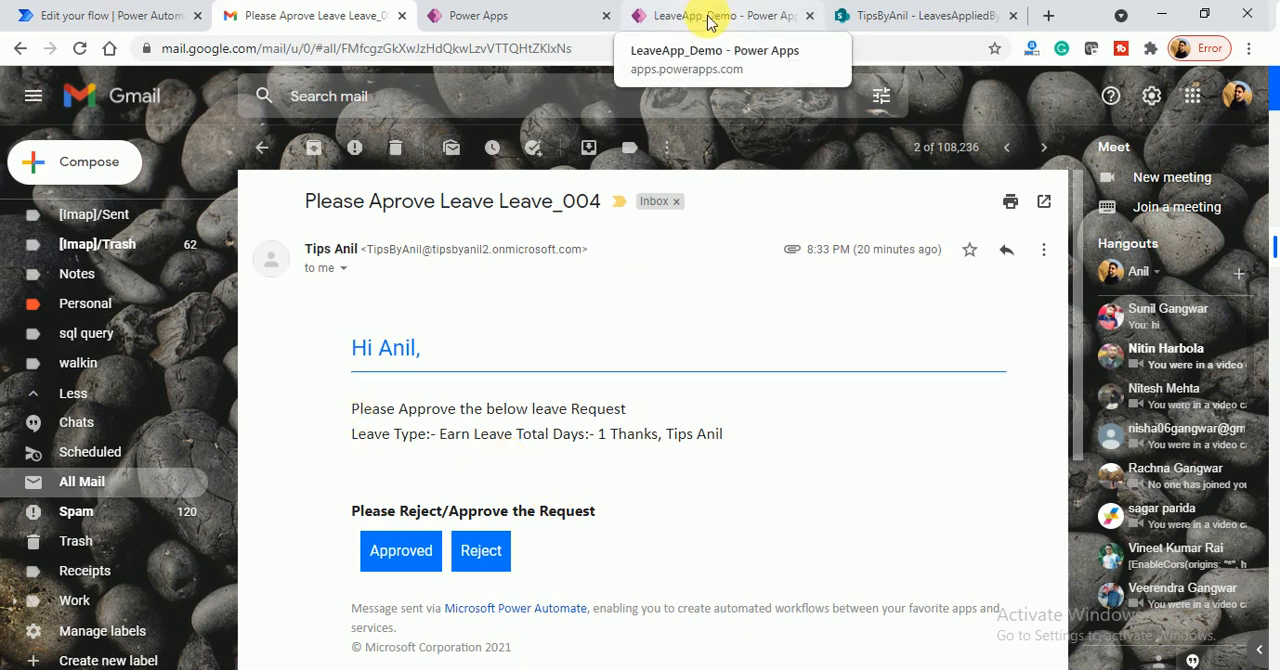
{"action": "left_click", "coordinate": [180, 18]}
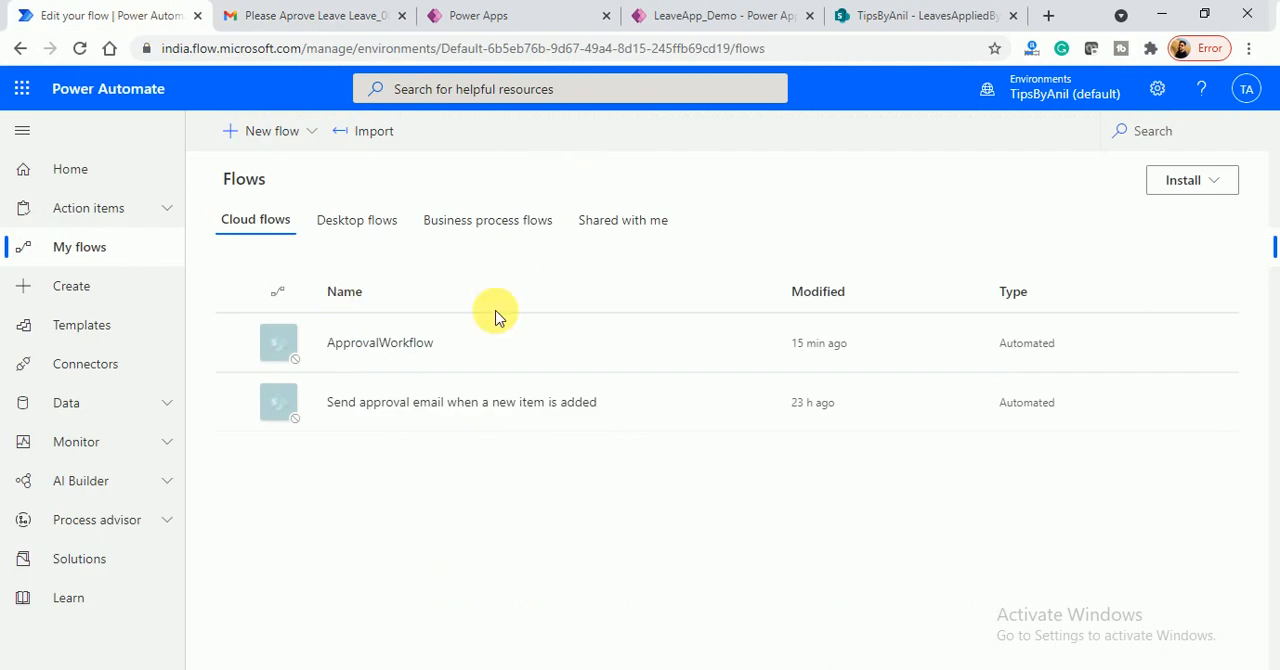
{"action": "left_click", "coordinate": [268, 132]}
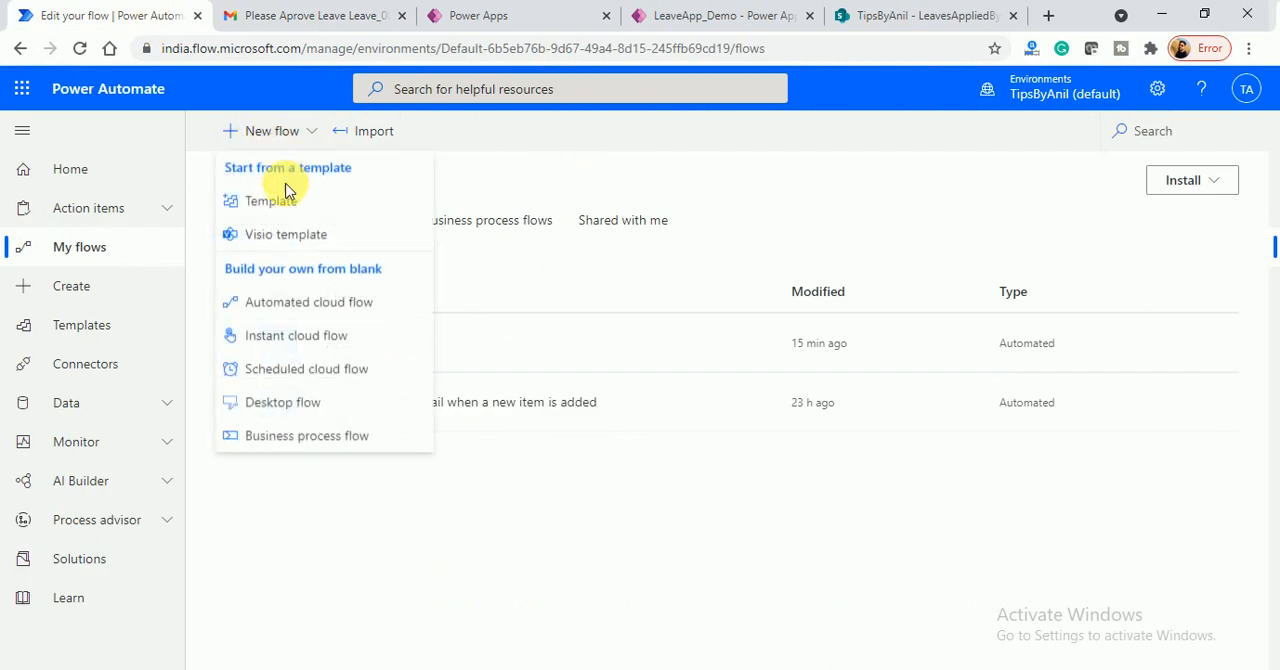
{"action": "left_click", "coordinate": [311, 341]}
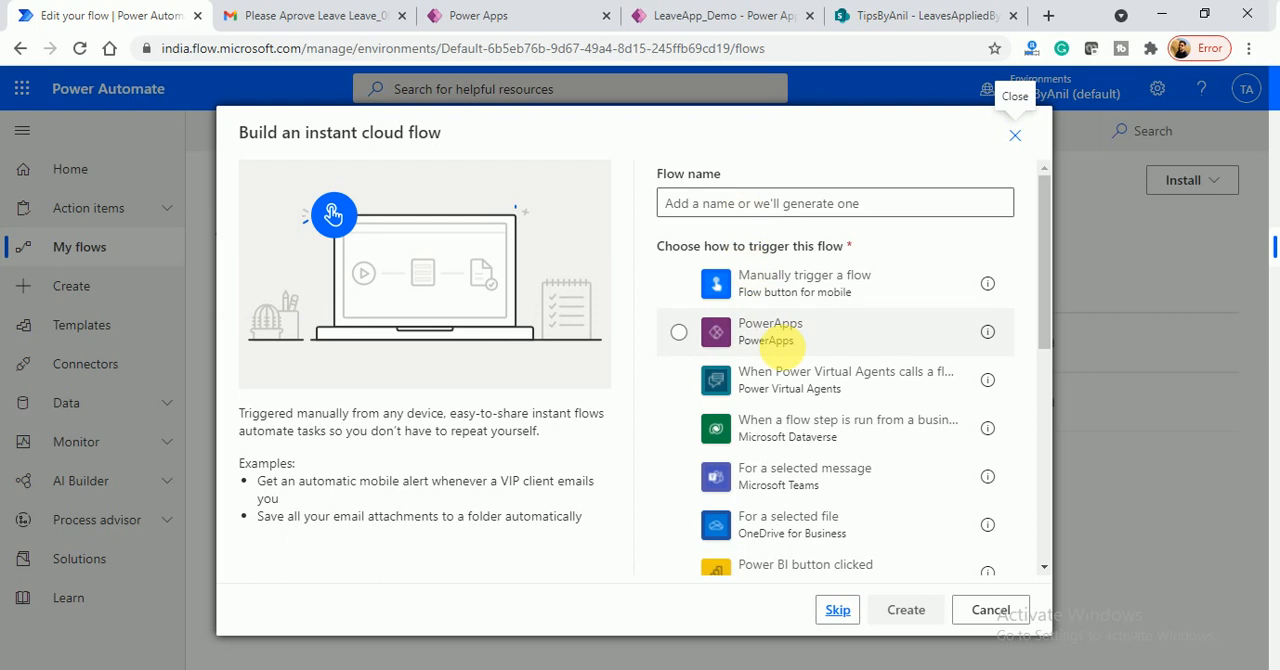
{"action": "left_click", "coordinate": [762, 205]}
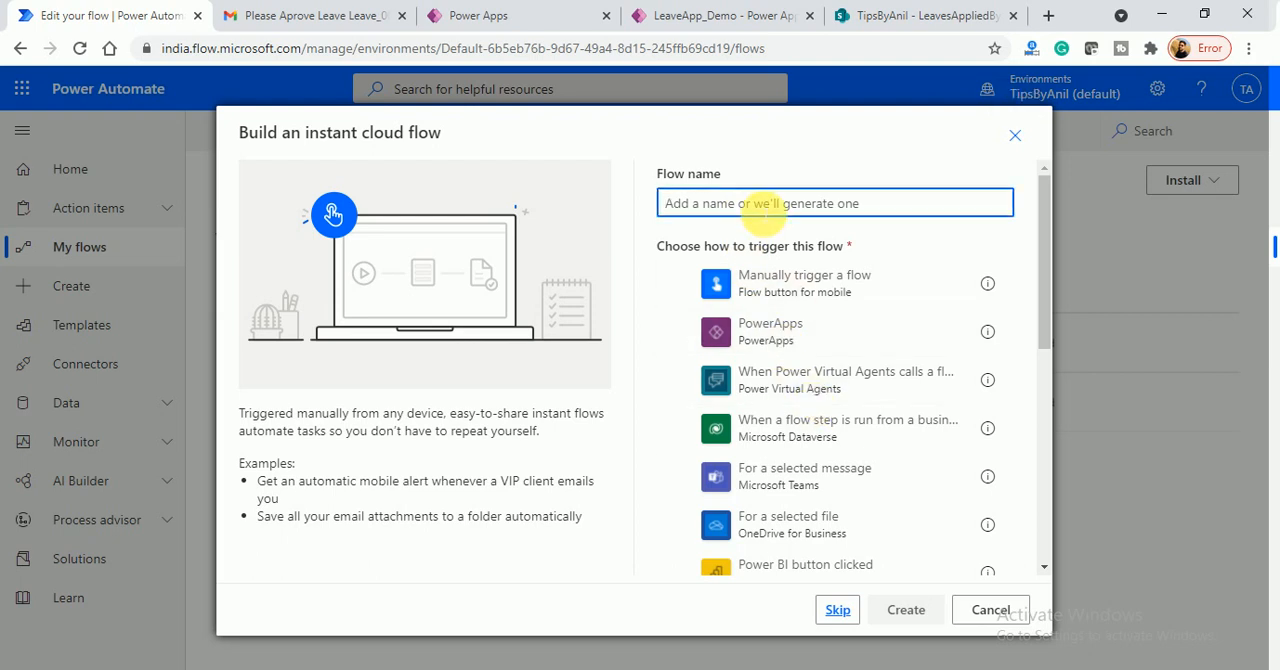
{"action": "type", "text": "Approval_Workfow"}
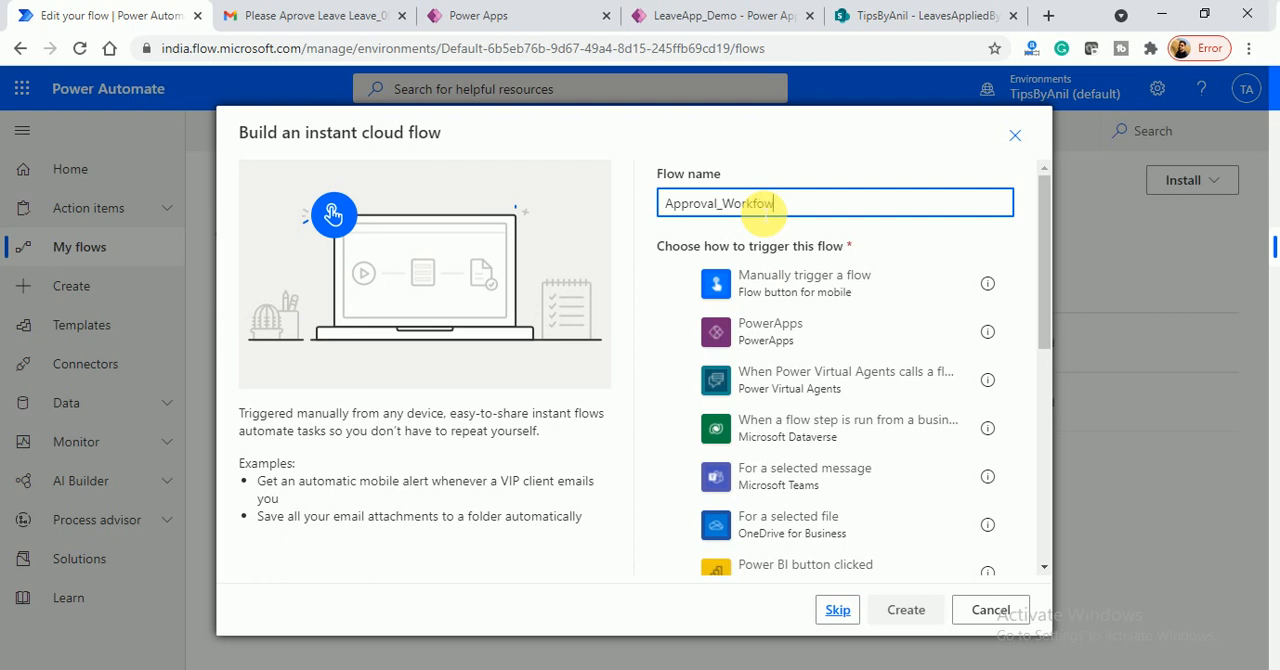
{"action": "left_click_drag", "start_coordinate": [1043, 264], "coordinate": [1043, 220]}
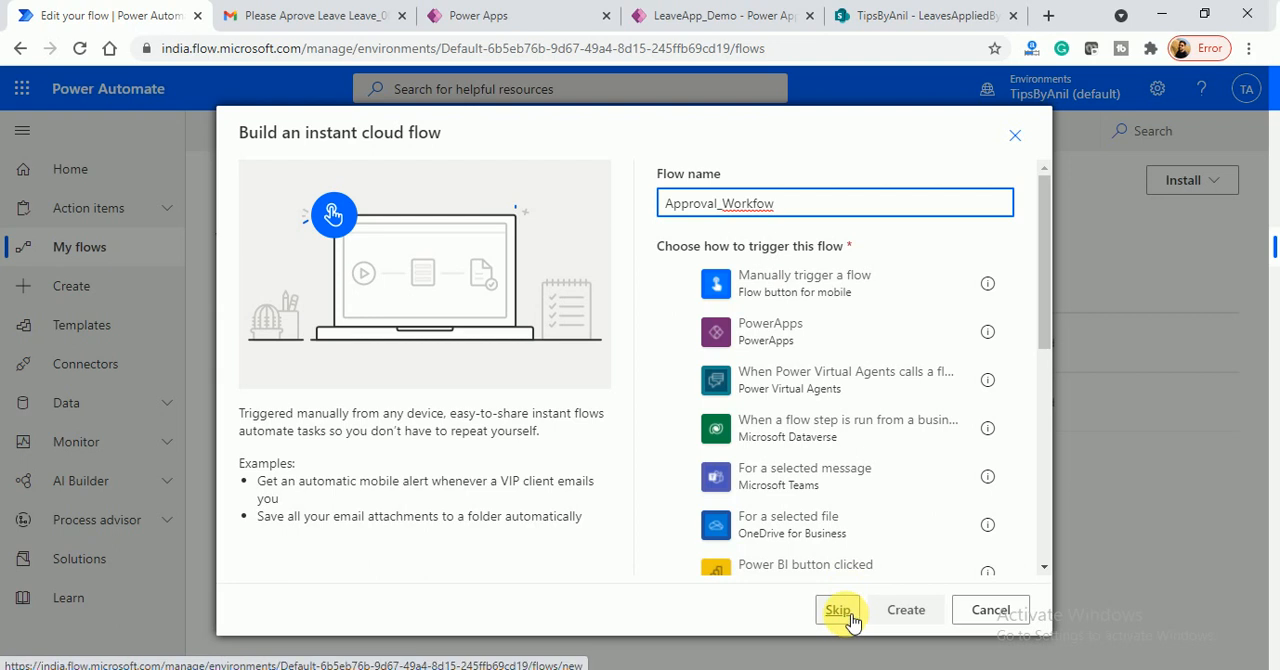
{"action": "left_click", "coordinate": [838, 610]}
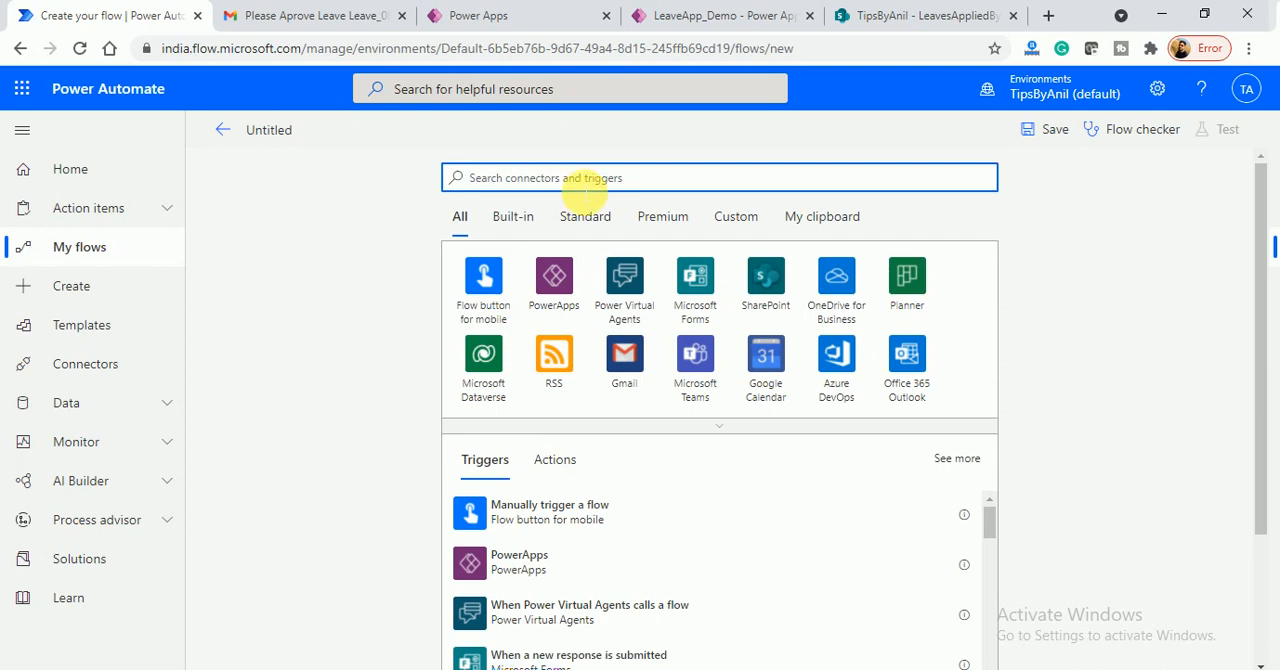
- Search the connectors for "create list" and add SharePoint's "When an item is created" trigger to the flow
{"action": "type", "text": "create list"}
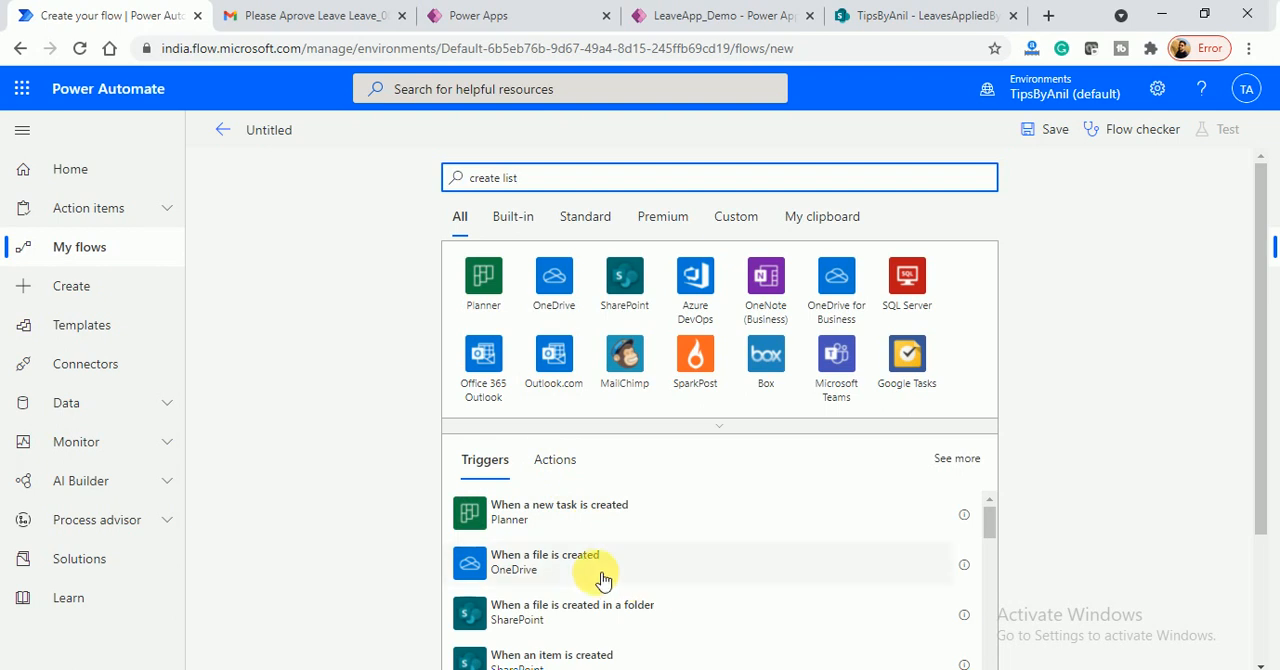
{"action": "left_click_drag", "start_coordinate": [1263, 391], "coordinate": [943, 386]}
{"action": "left_click", "coordinate": [623, 194]}
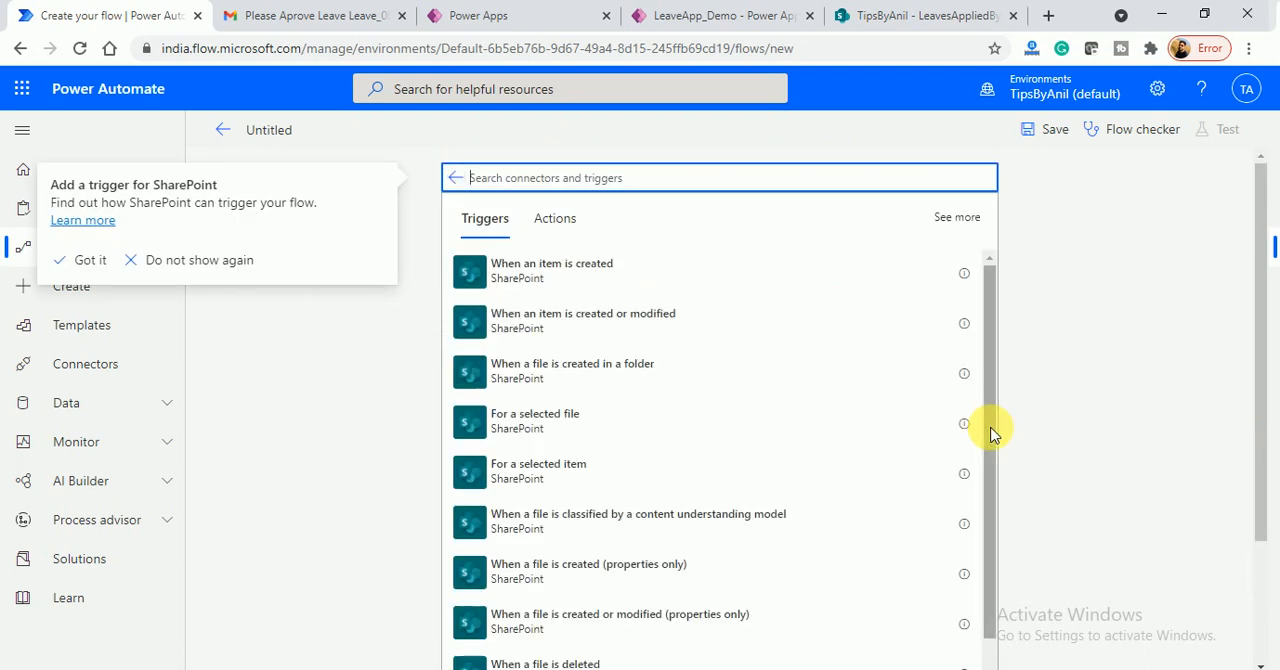
{"action": "left_click", "coordinate": [551, 288]}
{"action": "left_click", "coordinate": [548, 297]}
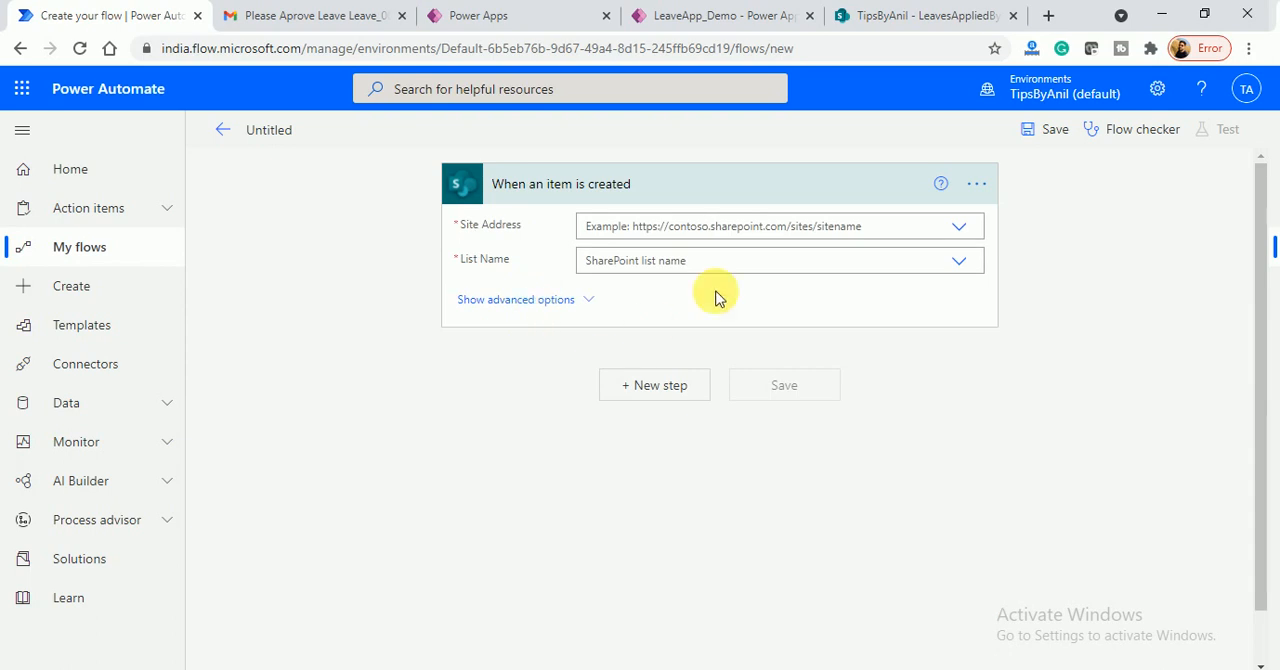
- Set the trigger's site address to TipsByAnil and its list to LeavesAppliedByUsers, checking that list in SharePoint
{"action": "left_click", "coordinate": [960, 230]}
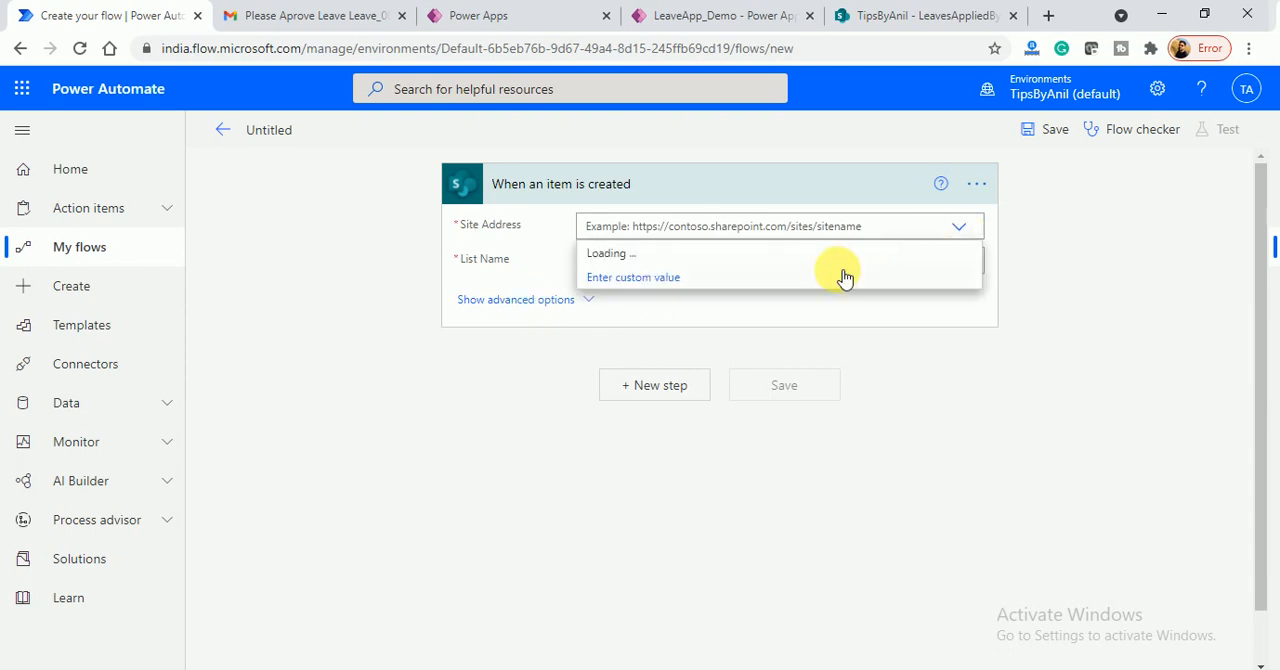
{"action": "left_click", "coordinate": [752, 280]}
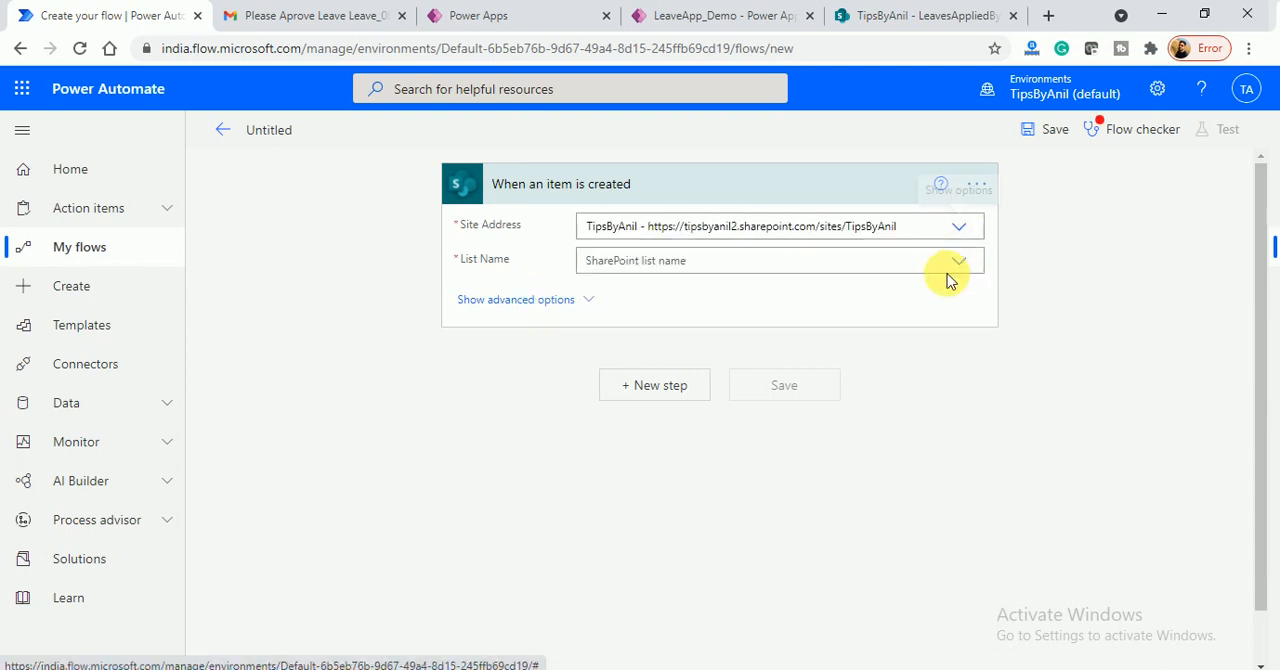
{"action": "left_click", "coordinate": [959, 262]}
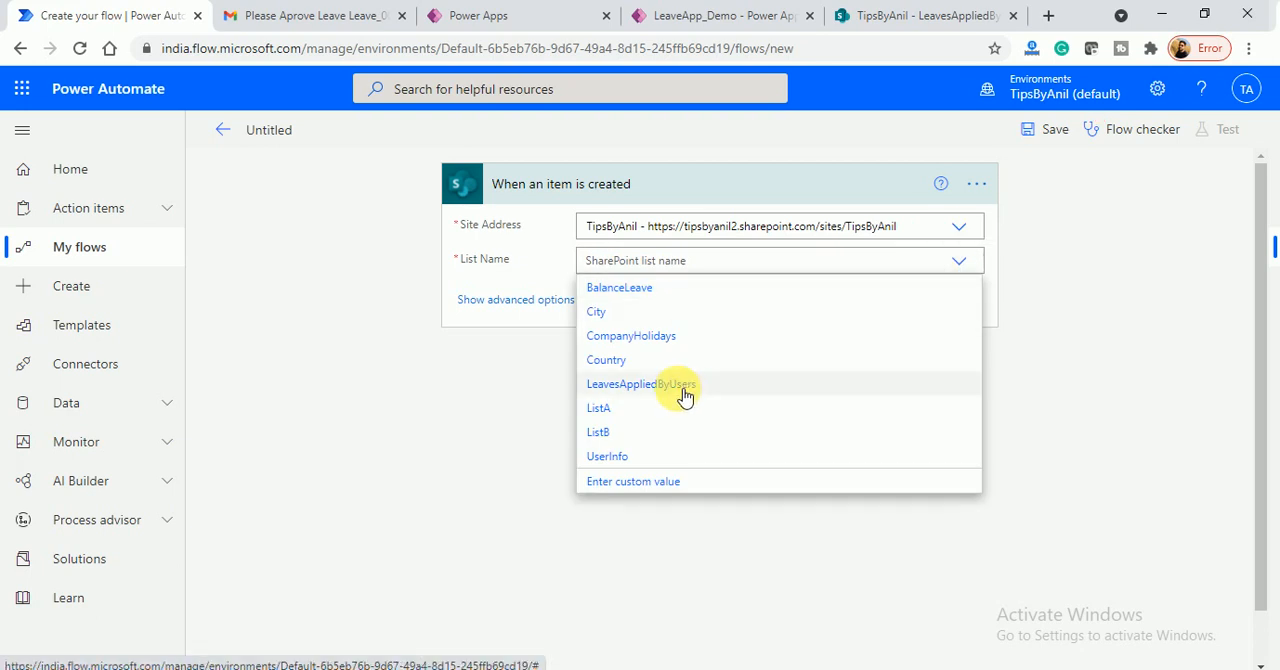
{"action": "left_click", "coordinate": [697, 392]}
{"action": "left_click", "coordinate": [850, 32]}
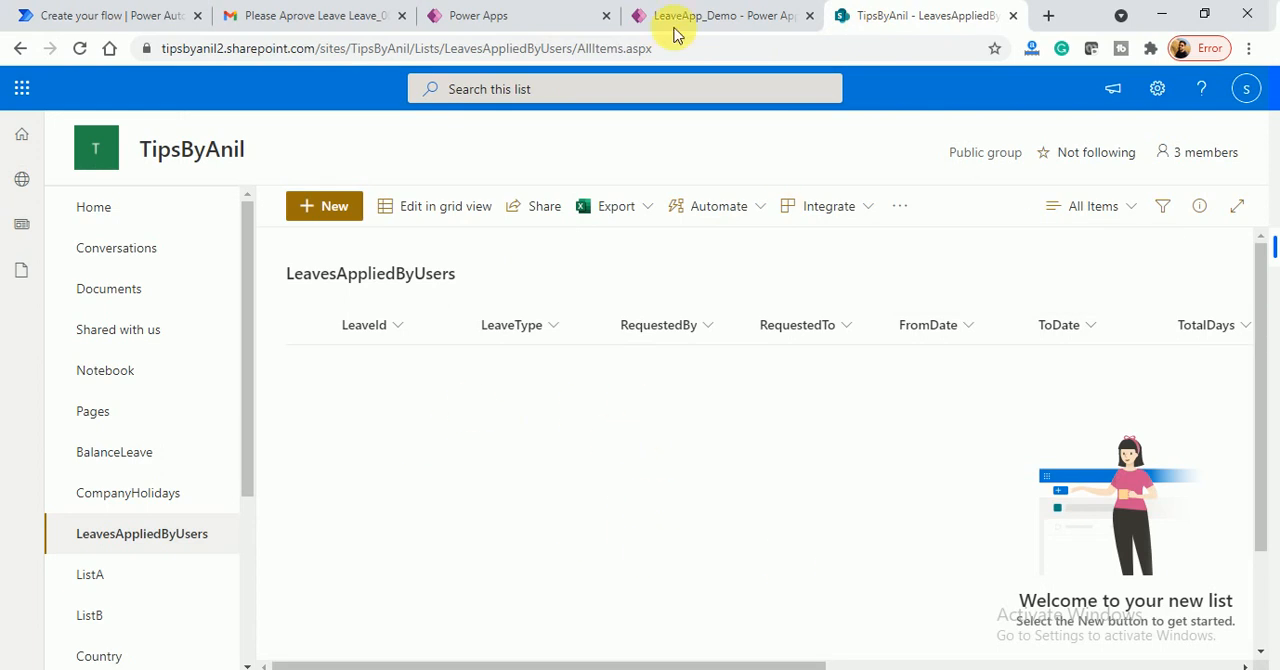
{"action": "left_click", "coordinate": [138, 12]}
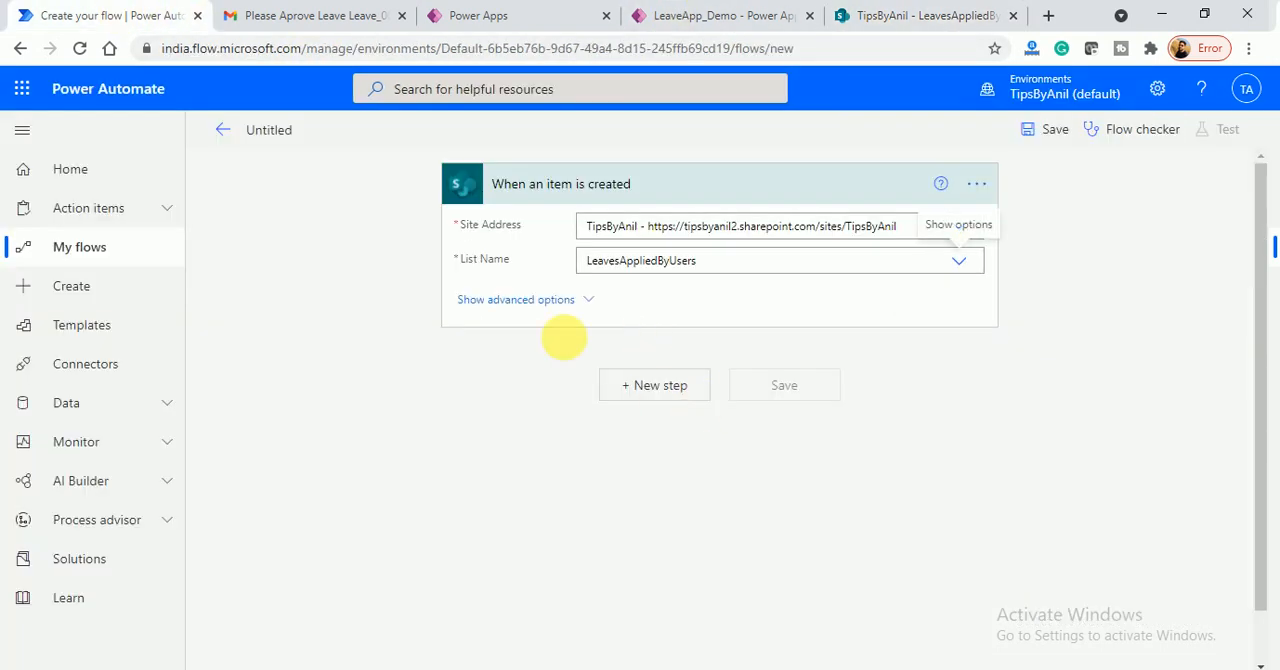
- Add a new step after the trigger using the Office 365 Outlook action "Send email with options"
{"action": "left_click", "coordinate": [675, 386]}
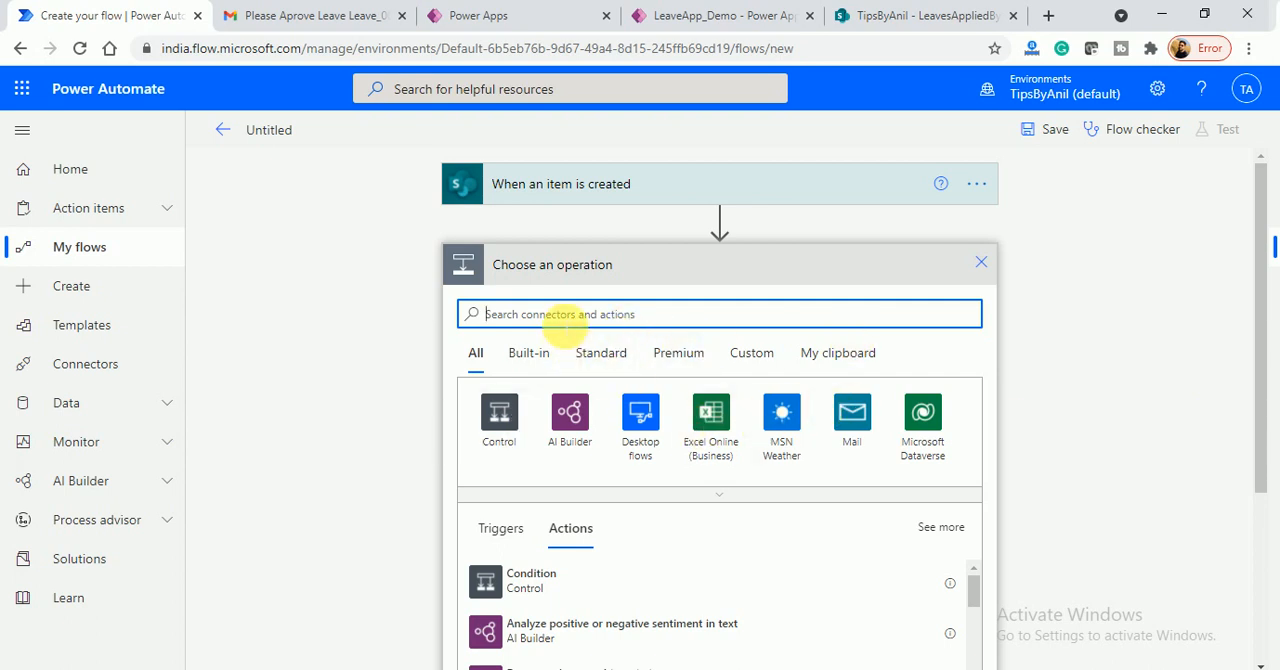
{"action": "type", "text": "send email wi"}
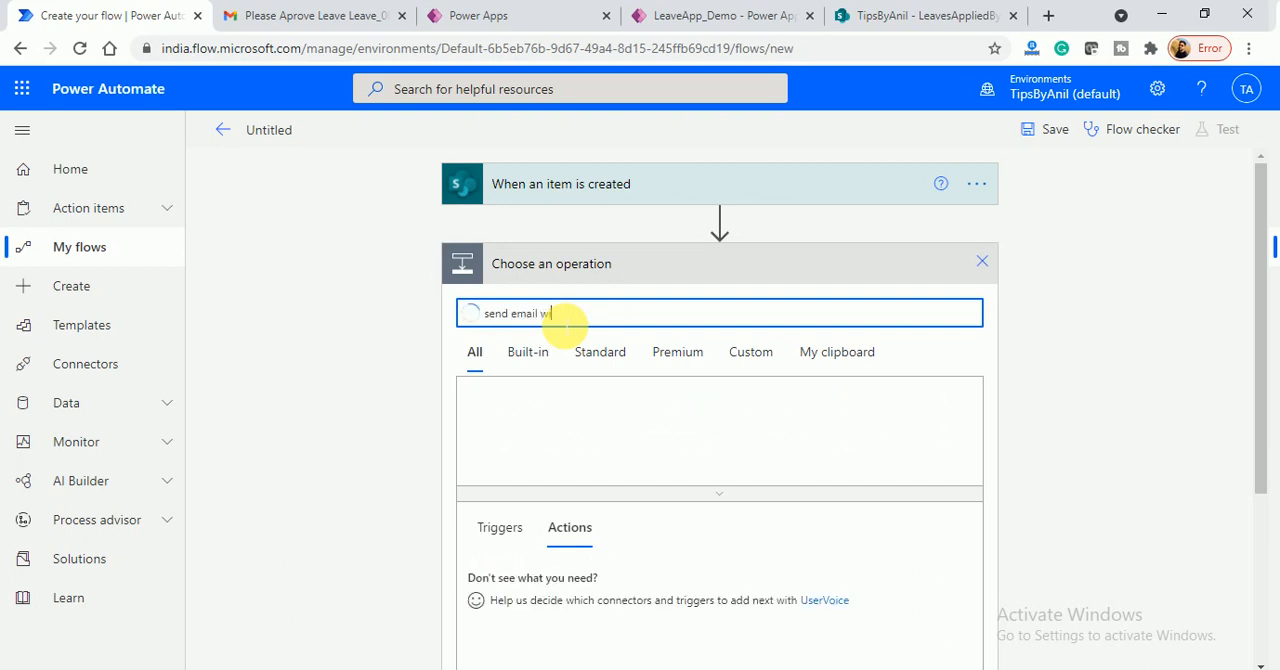
{"action": "type", "text": "th option"}
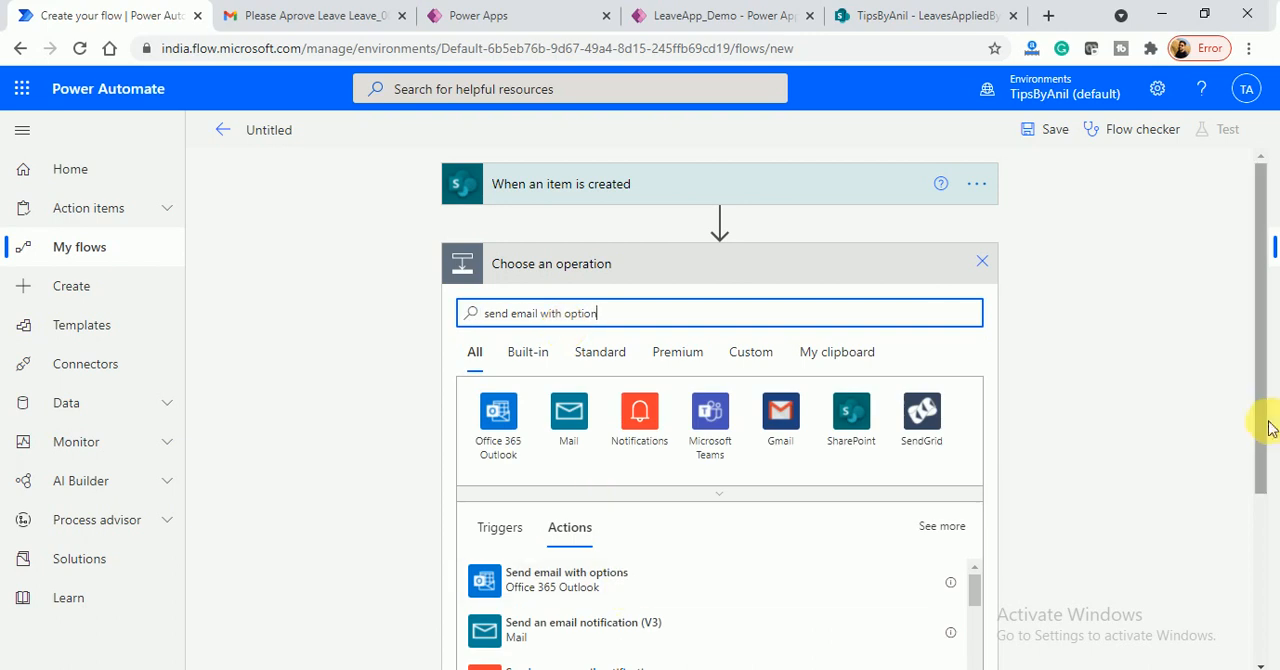
{"action": "left_click_drag", "start_coordinate": [1261, 416], "coordinate": [1258, 463]}
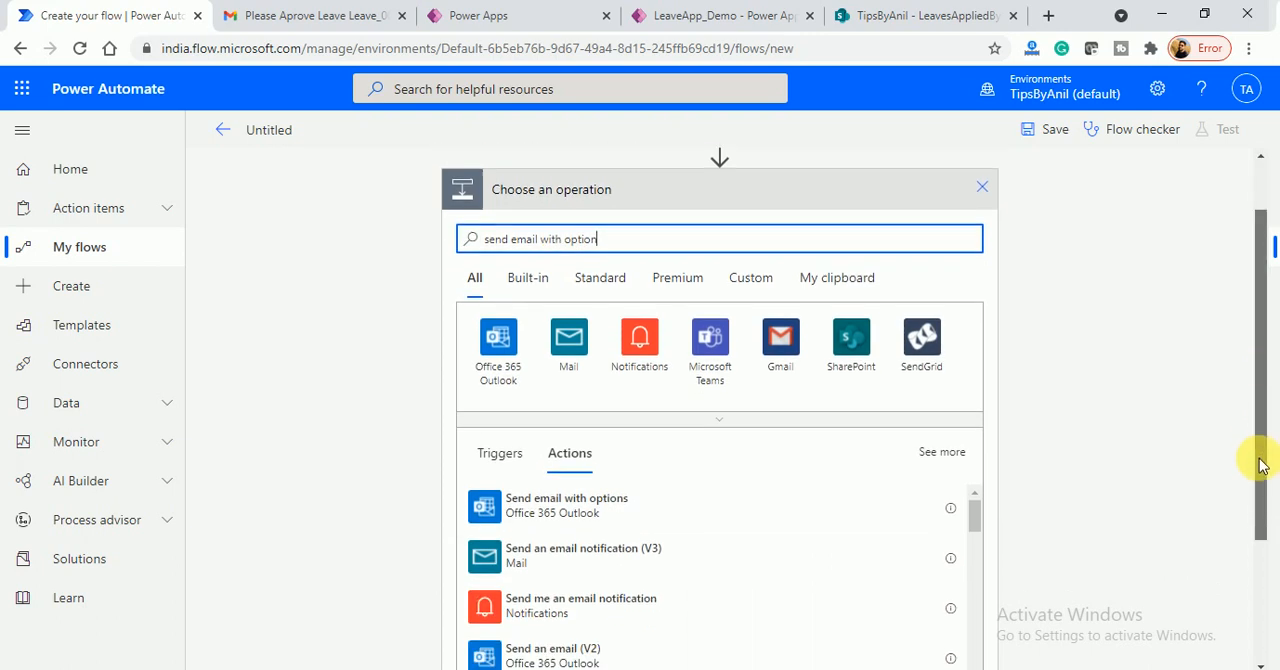
{"action": "left_click", "coordinate": [567, 521]}
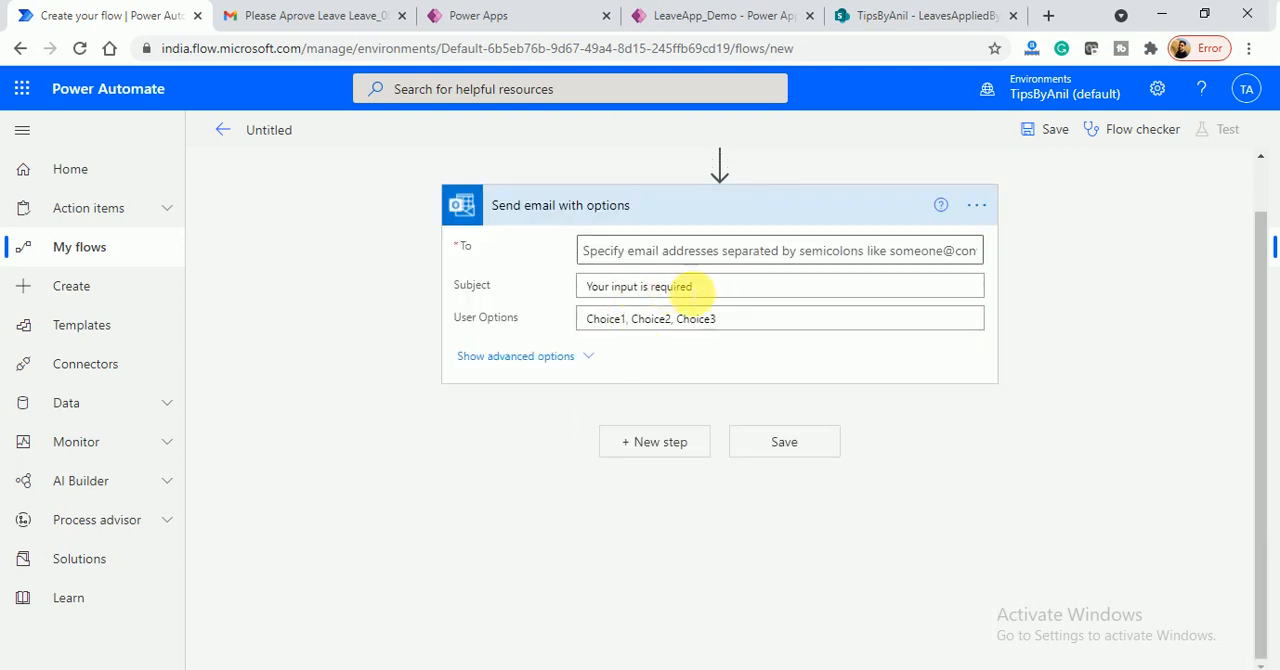
- Search the dynamic content available for the email's To field for "requestedto email"
{"action": "left_click", "coordinate": [692, 288]}
{"action": "left_click_drag", "start_coordinate": [692, 288], "coordinate": [584, 288]}
{"action": "left_click", "coordinate": [640, 254]}
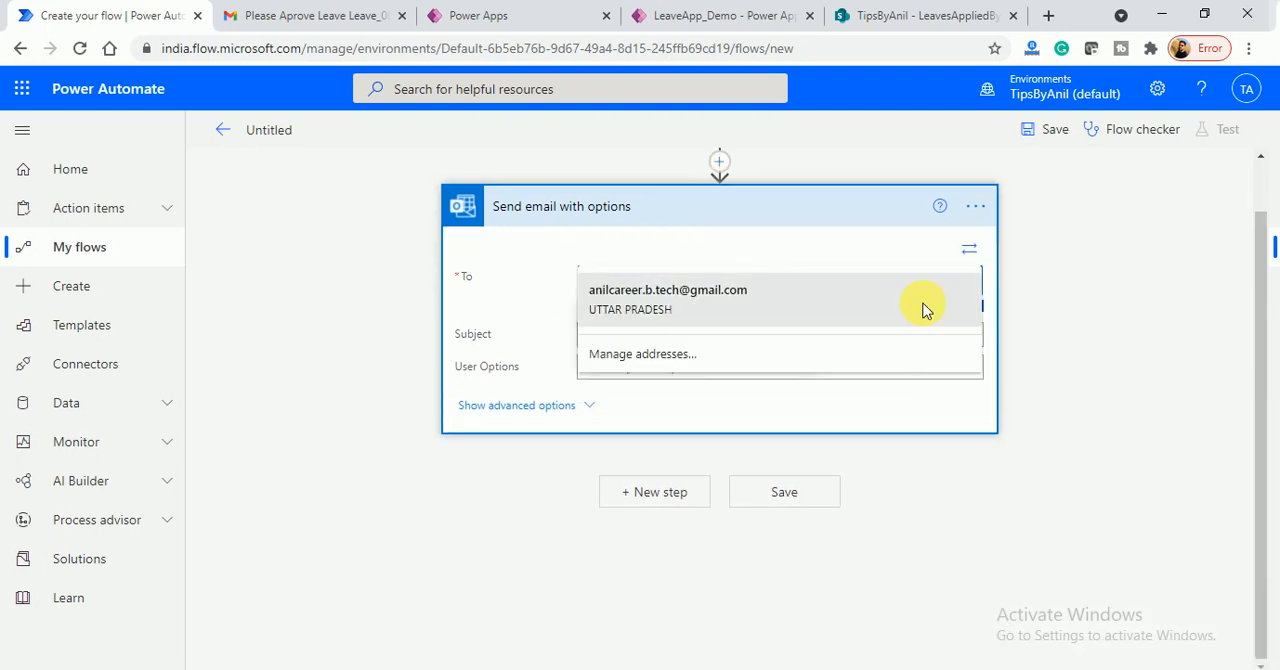
{"action": "left_click", "coordinate": [1071, 297]}
{"action": "left_click", "coordinate": [908, 306]}
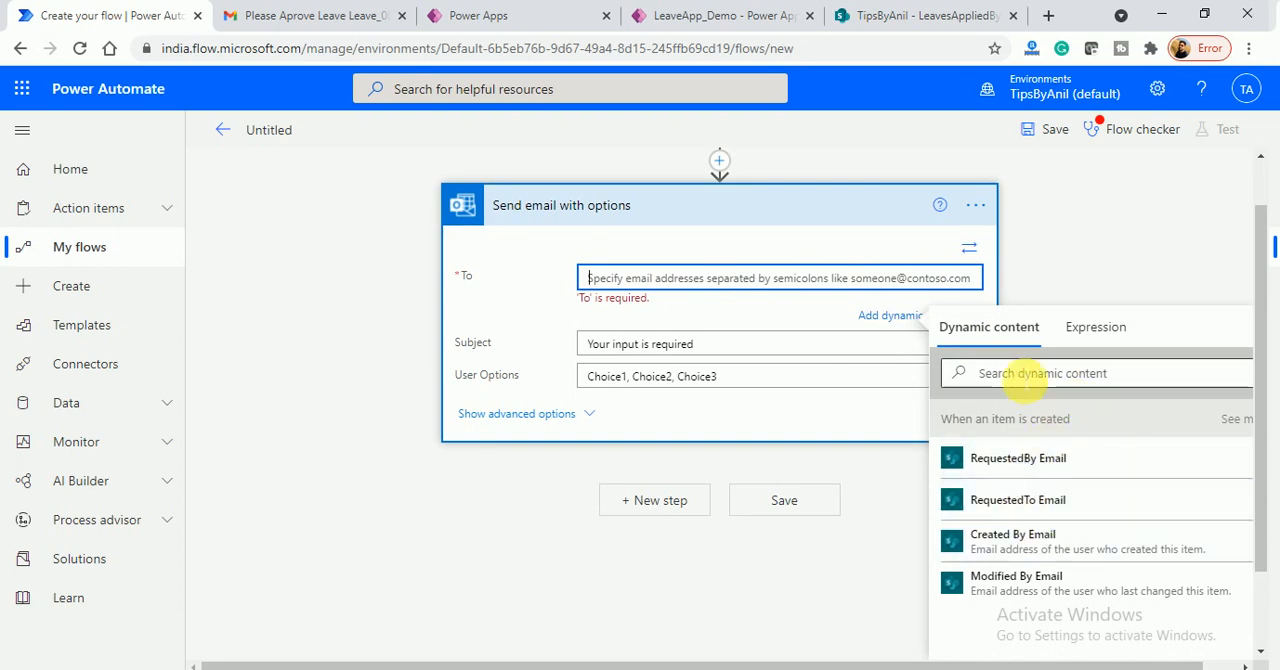
{"action": "left_click", "coordinate": [1020, 372]}
{"action": "type", "text": "request"}
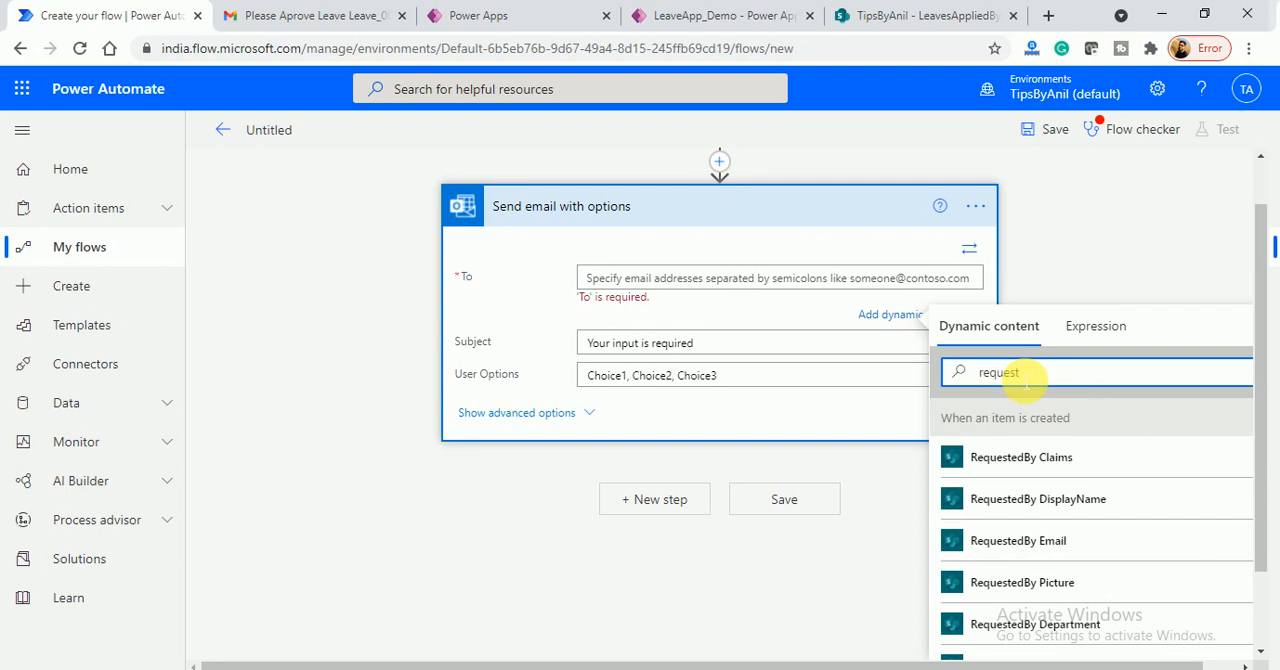
{"action": "type", "text": "edto email"}
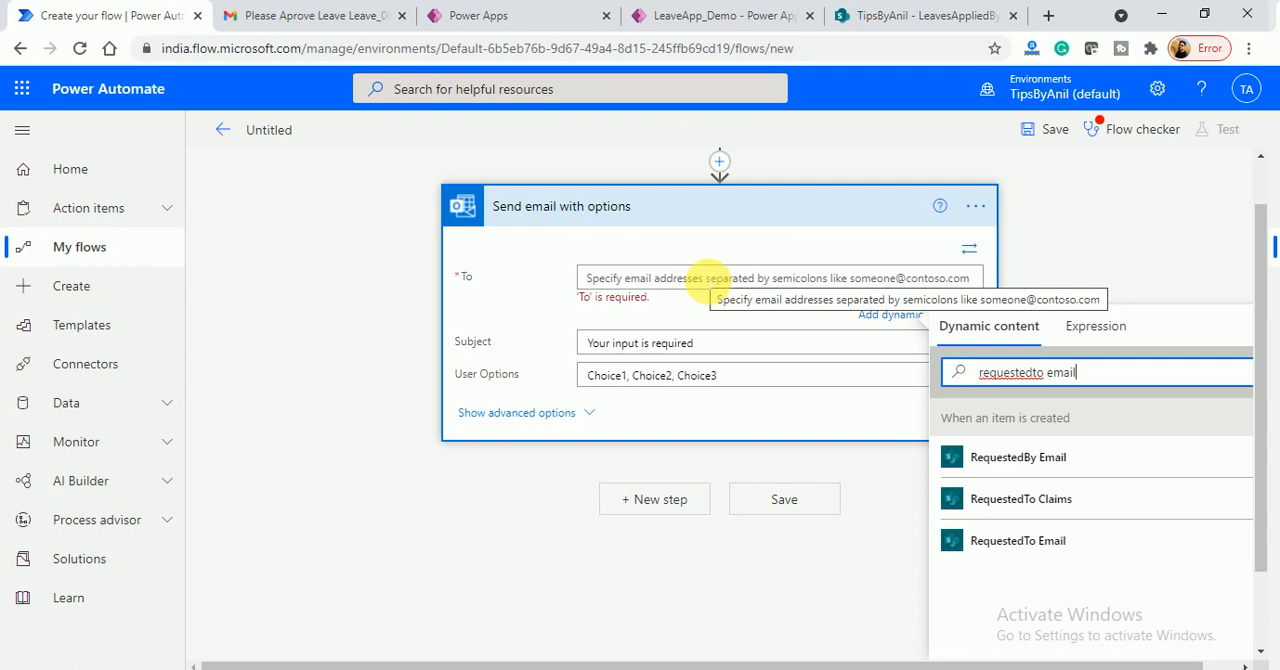
- Enter the approver's email address directly as the recipient of the options email
{"action": "left_click", "coordinate": [708, 282]}
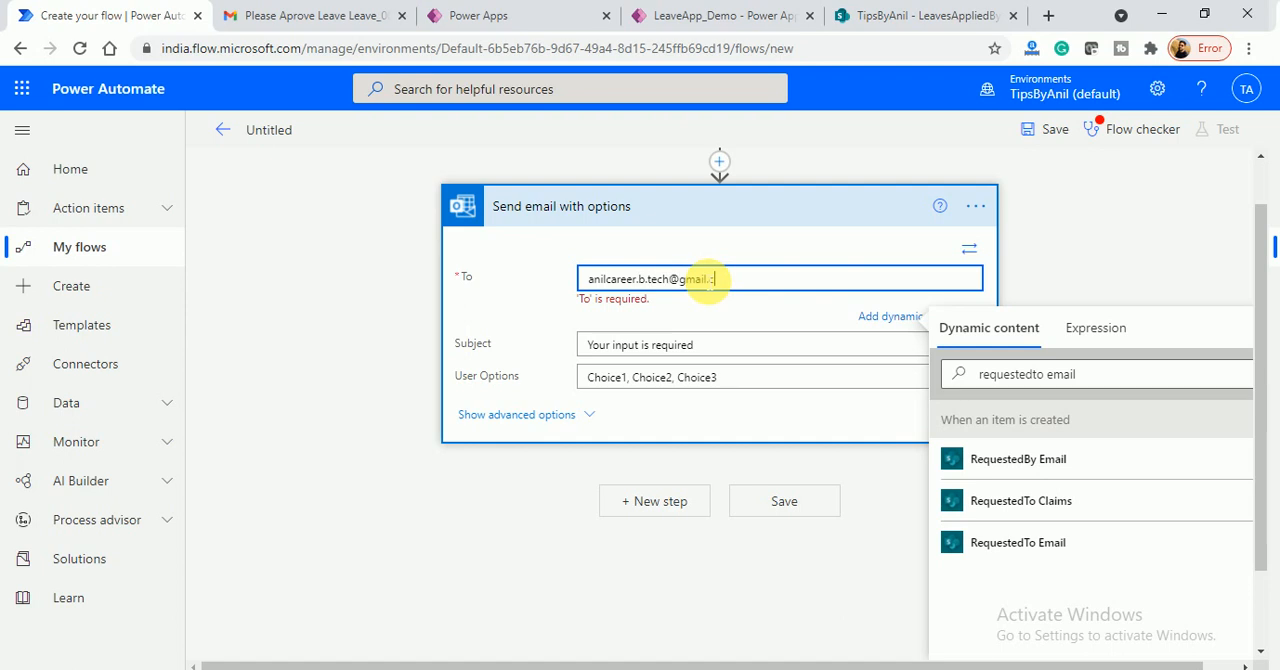
{"action": "left_click", "coordinate": [706, 345]}
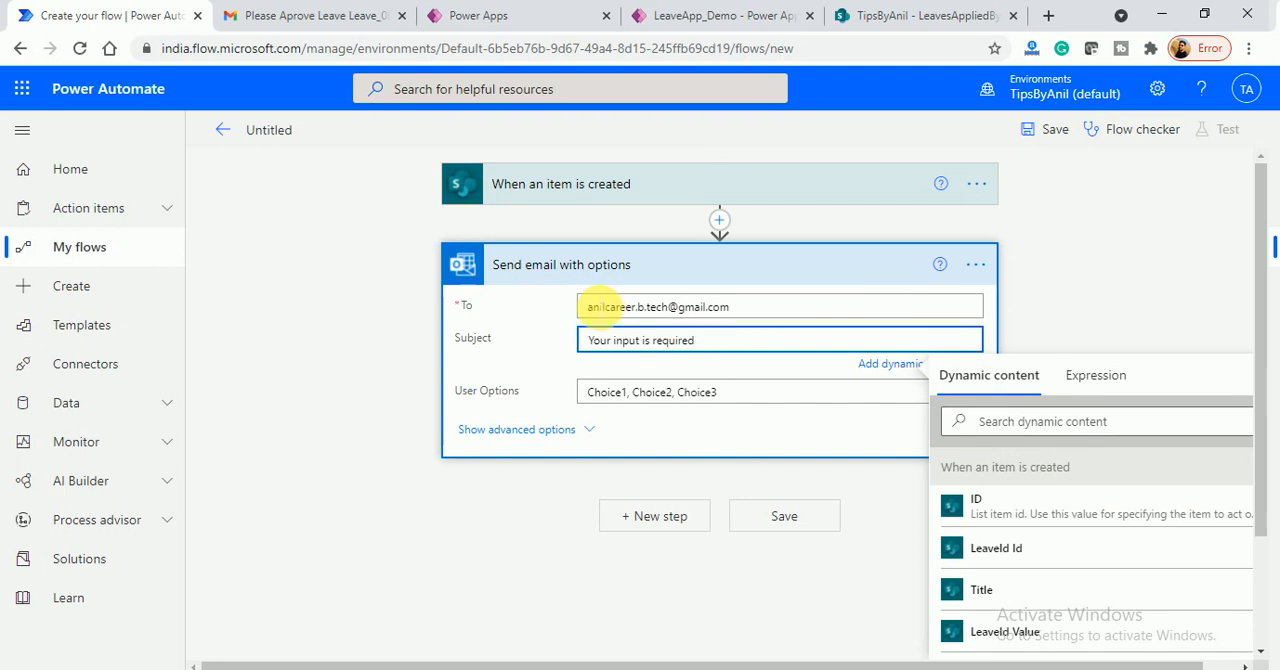
{"action": "left_click", "coordinate": [598, 307]}
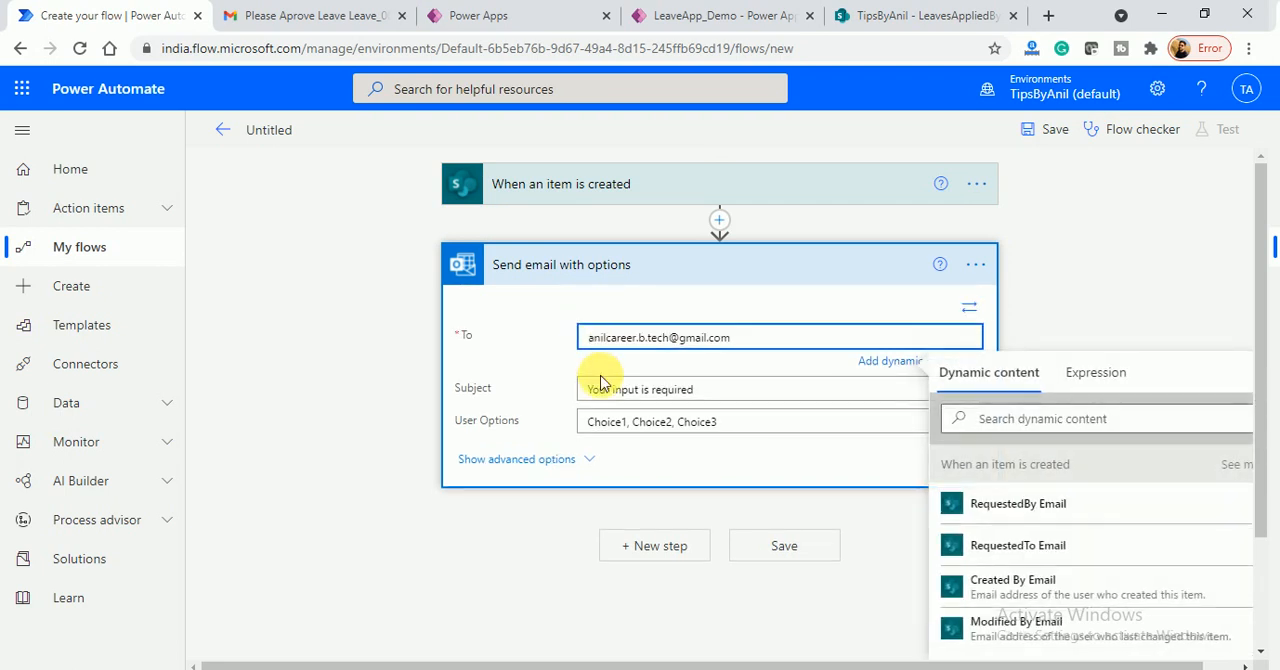
{"action": "left_click", "coordinate": [625, 421]}
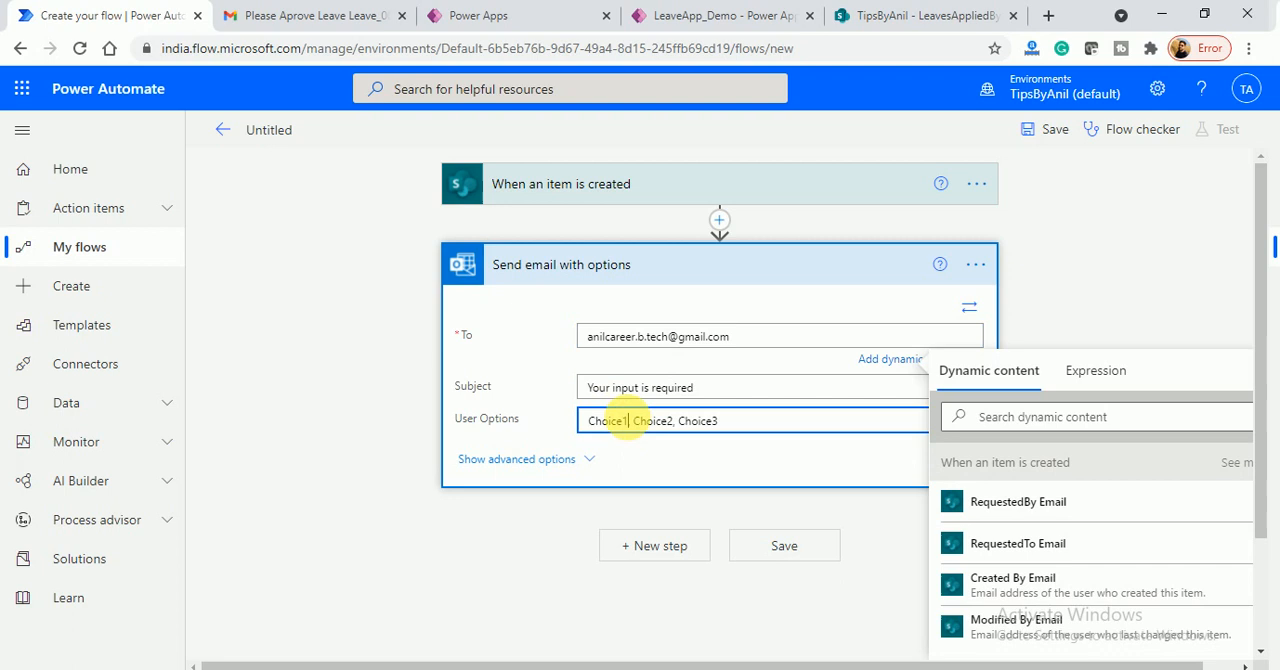
- Replace the email subject with "Please Aprove my Leave" followed by the LeaveTitle dynamic value
{"action": "left_click_drag", "start_coordinate": [700, 339], "coordinate": [557, 336]}
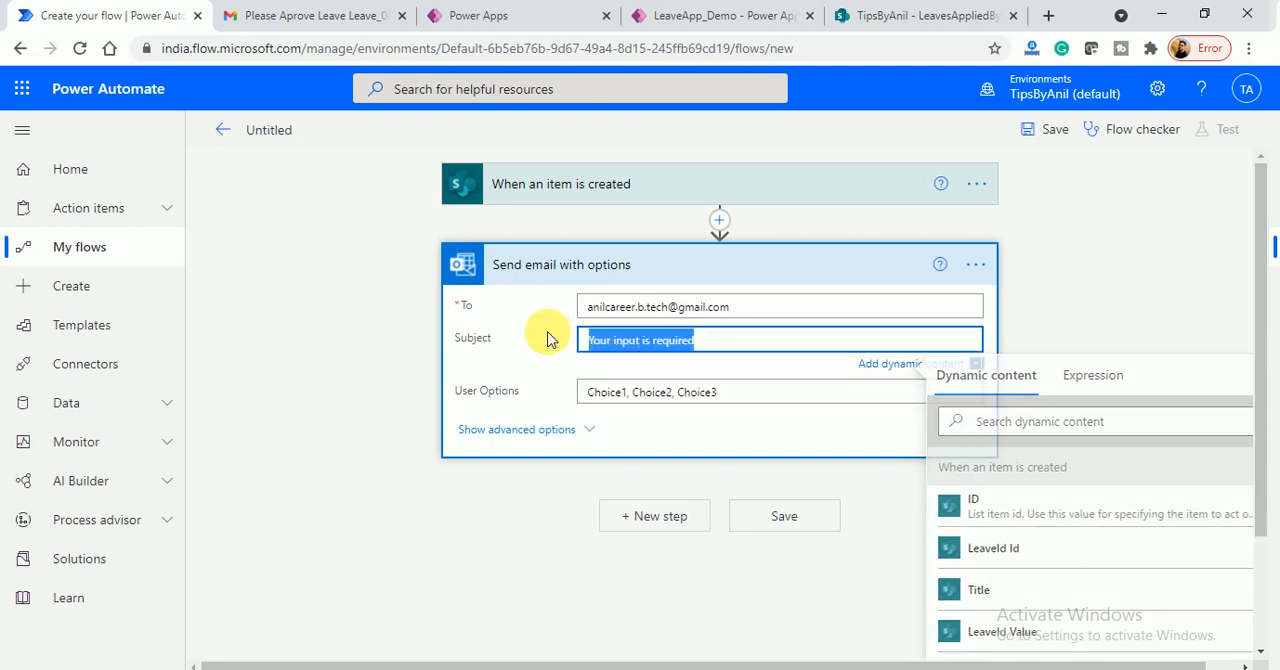
{"action": "type", "text": "Please Aprove my Leave"}
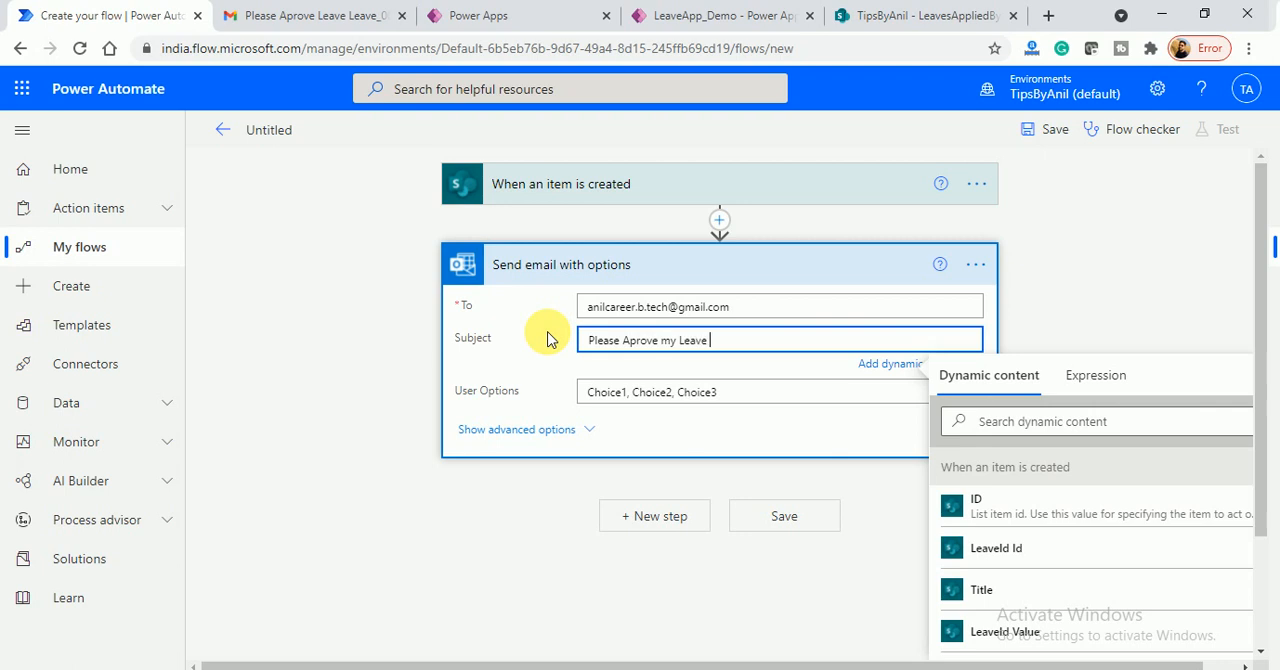
{"action": "left_click", "coordinate": [1014, 421]}
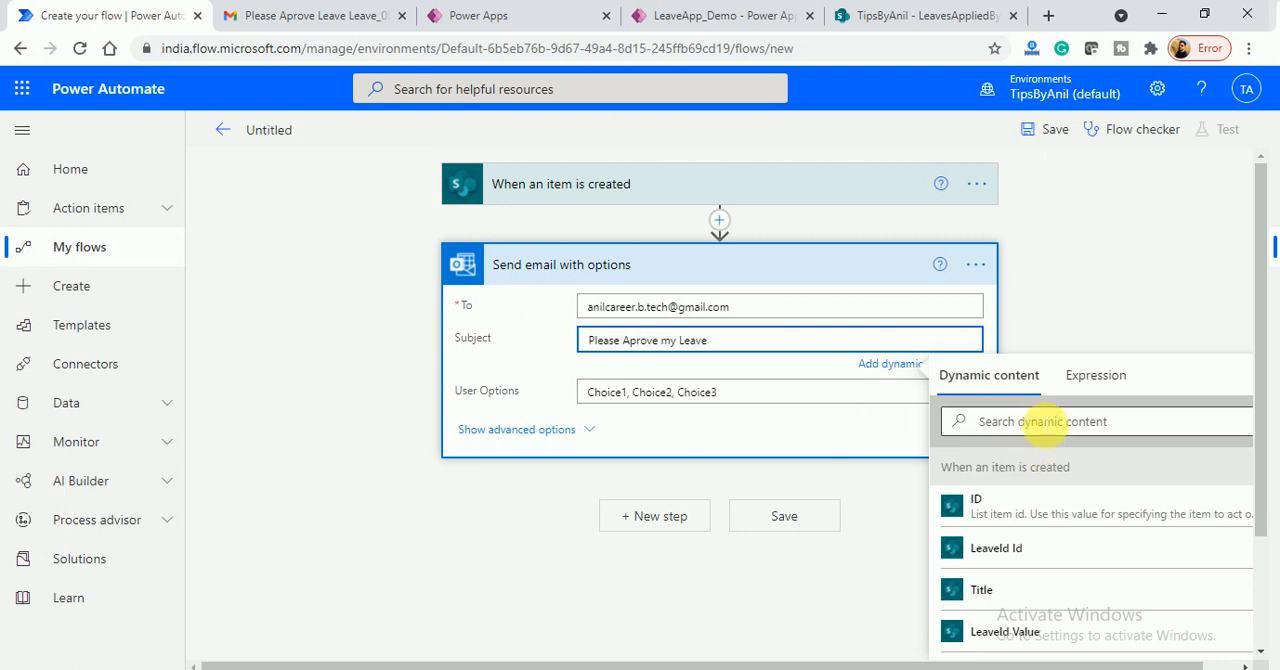
{"action": "type", "text": "leave Title"}
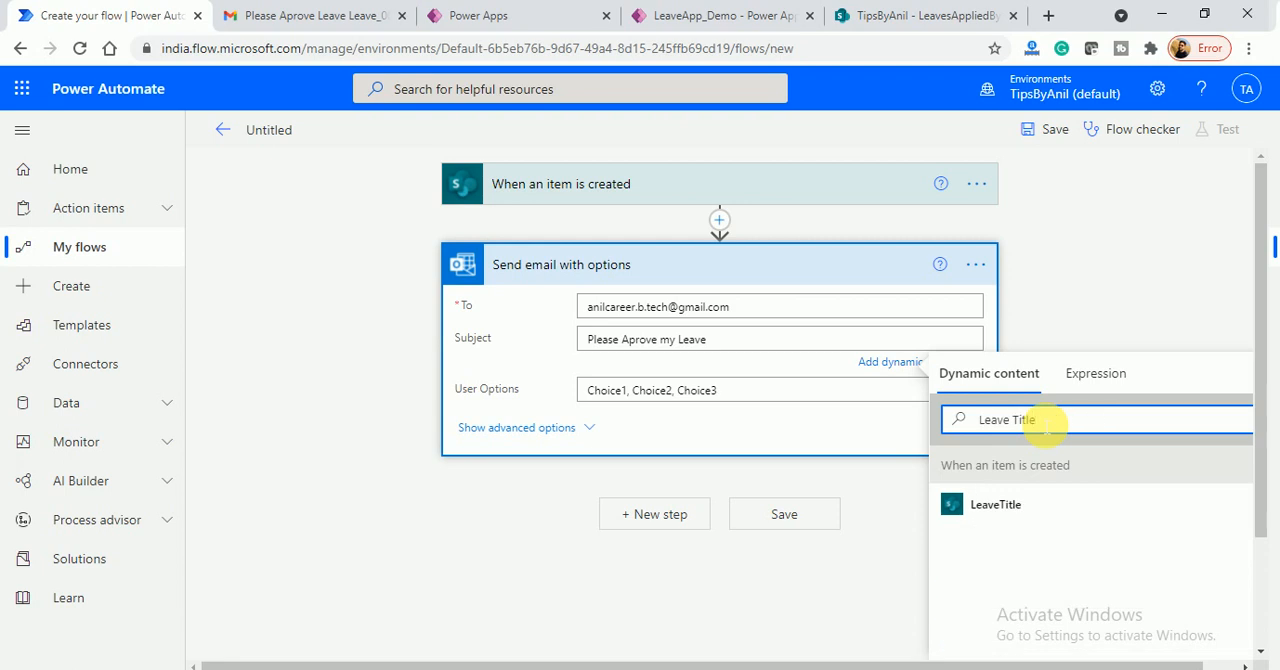
{"action": "left_click", "coordinate": [1000, 508]}
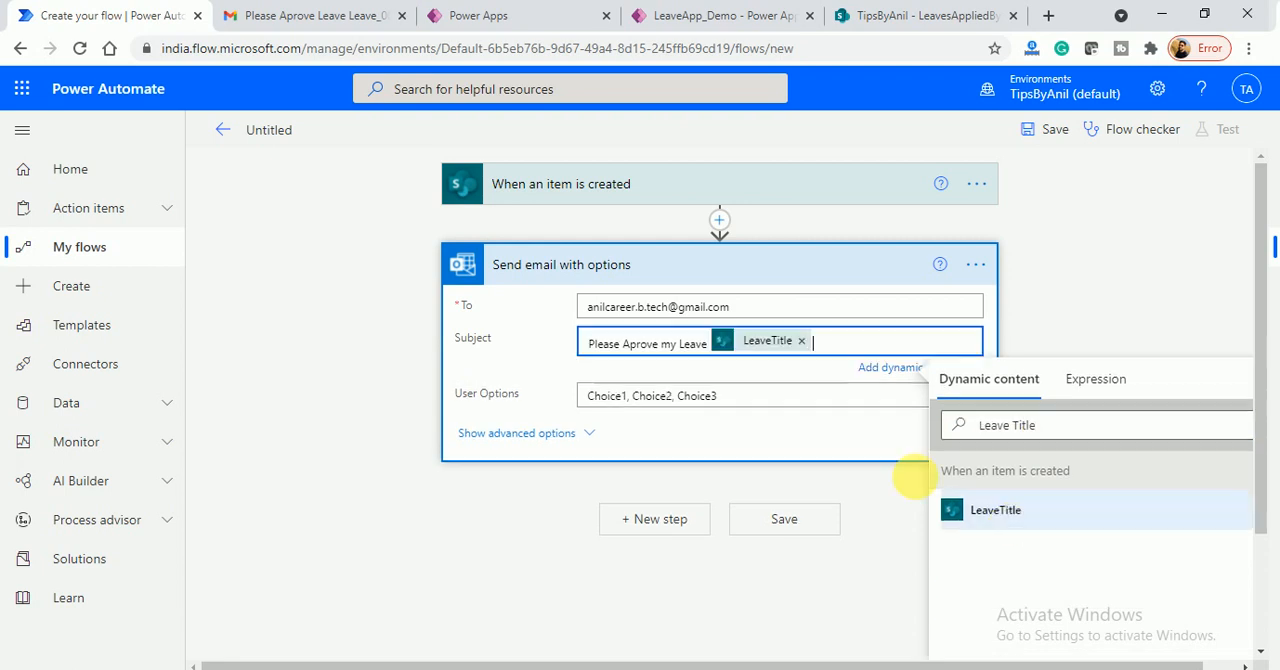
- Replace the default user options of the email with "Approved, Reject"
{"action": "double_click", "coordinate": [600, 398]}
{"action": "type", "text": "Appro"}
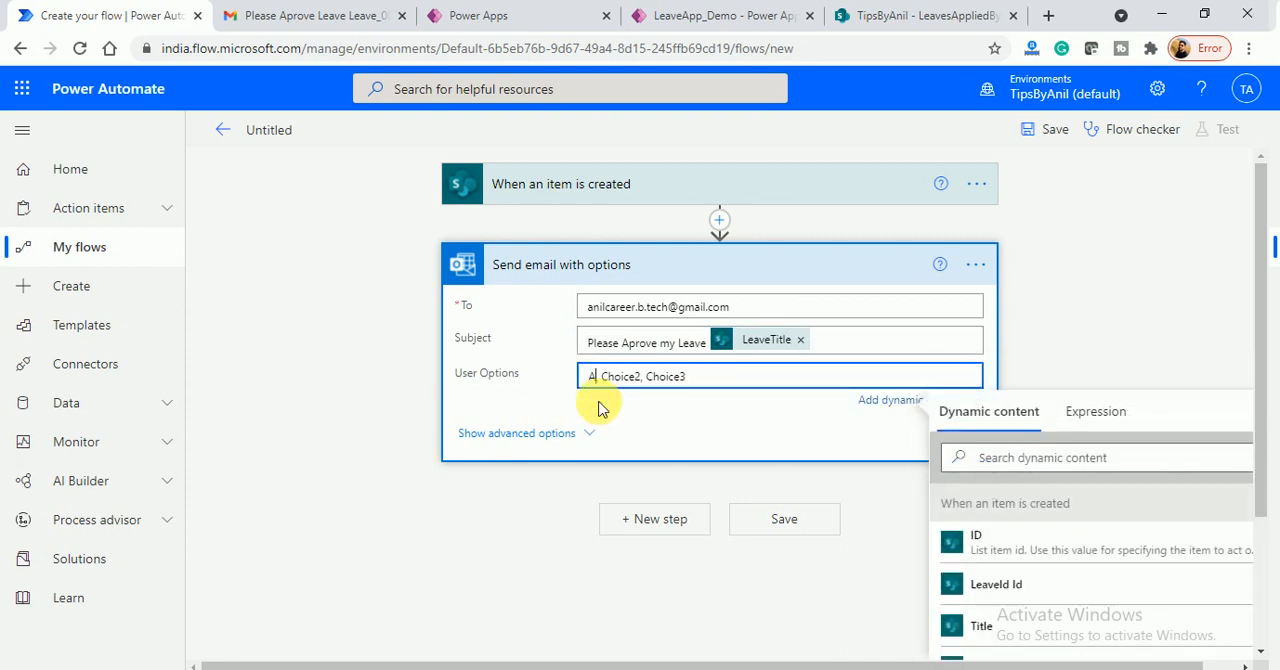
{"action": "type", "text": "ved"}
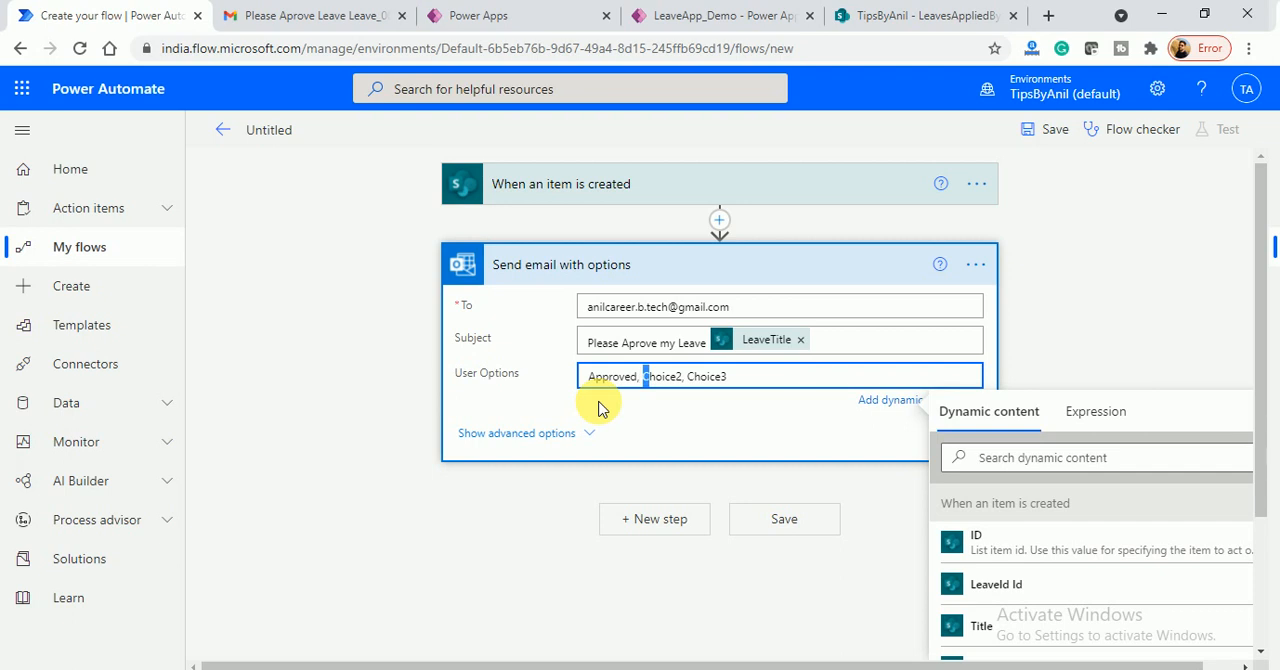
{"action": "left_click", "coordinate": [737, 376]}
{"action": "left_click_drag", "start_coordinate": [643, 377], "coordinate": [737, 377]}
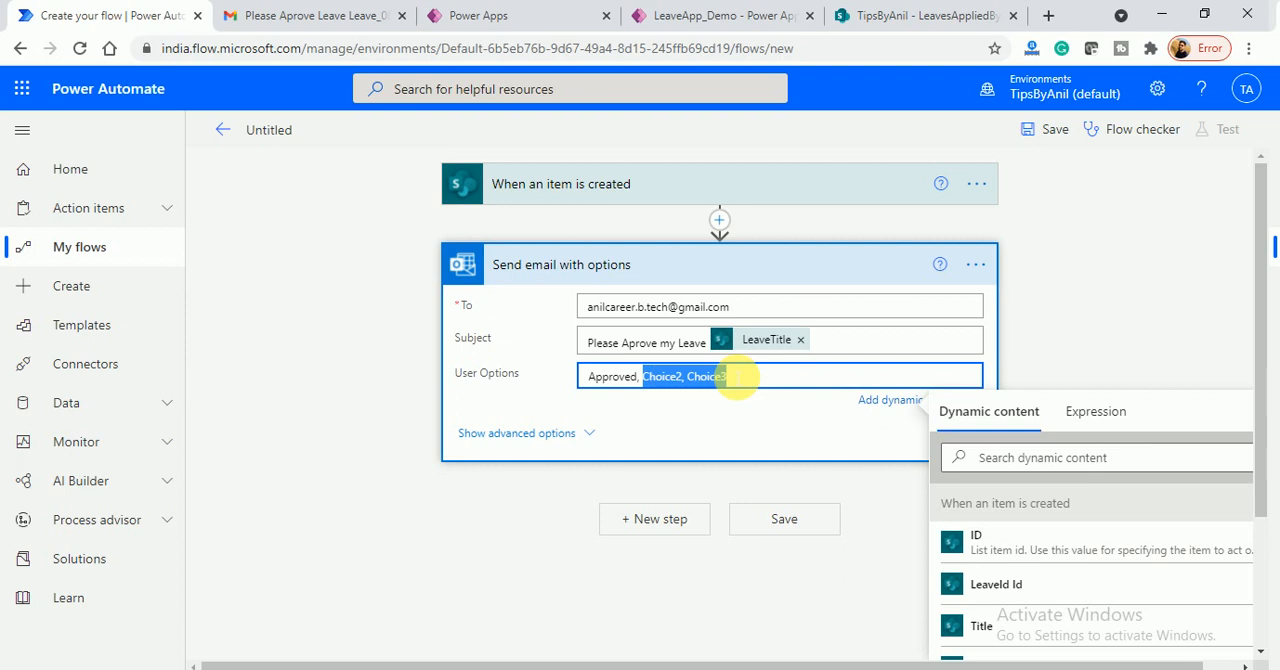
{"action": "type", "text": "Reject"}
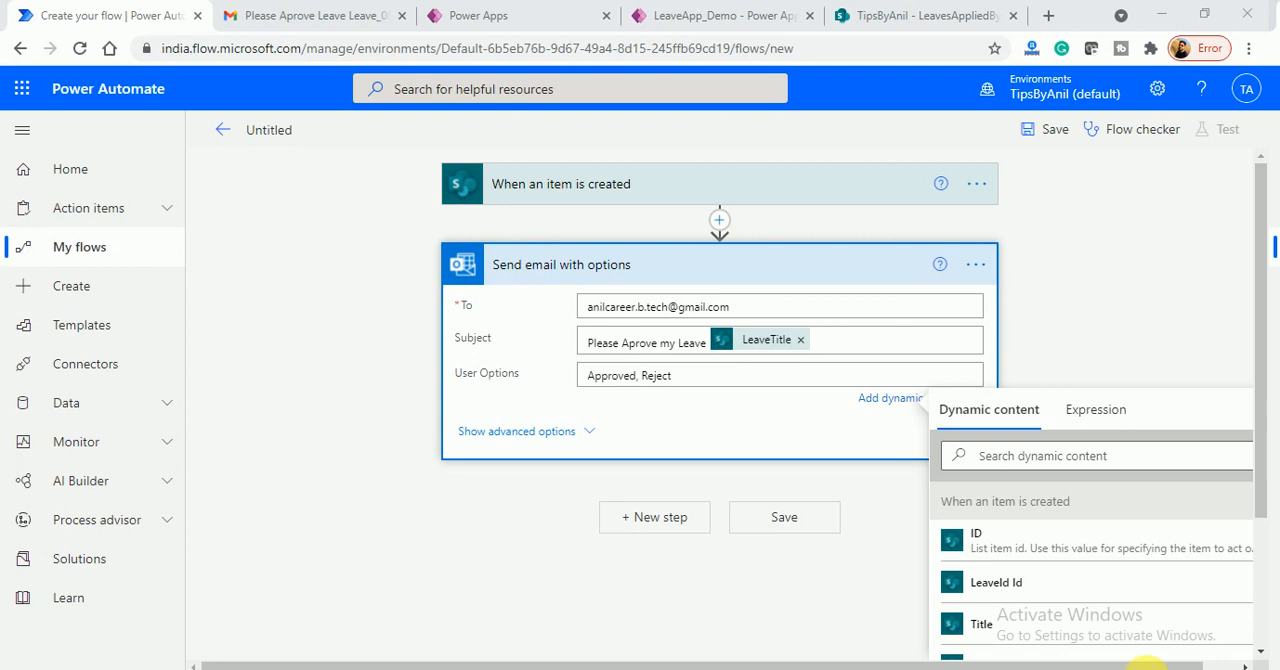
- Show the email action's advanced options and set the selection text to "Please take an action"
{"action": "left_click", "coordinate": [553, 450]}
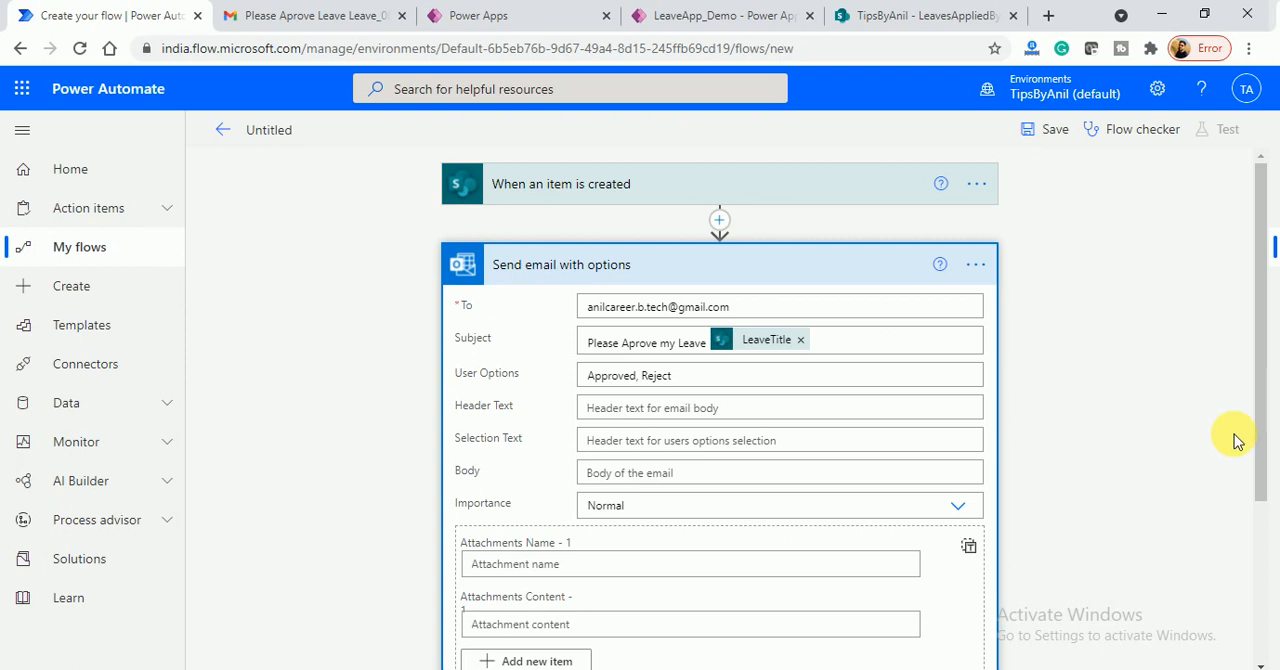
{"action": "left_click_drag", "start_coordinate": [1257, 395], "coordinate": [1263, 498]}
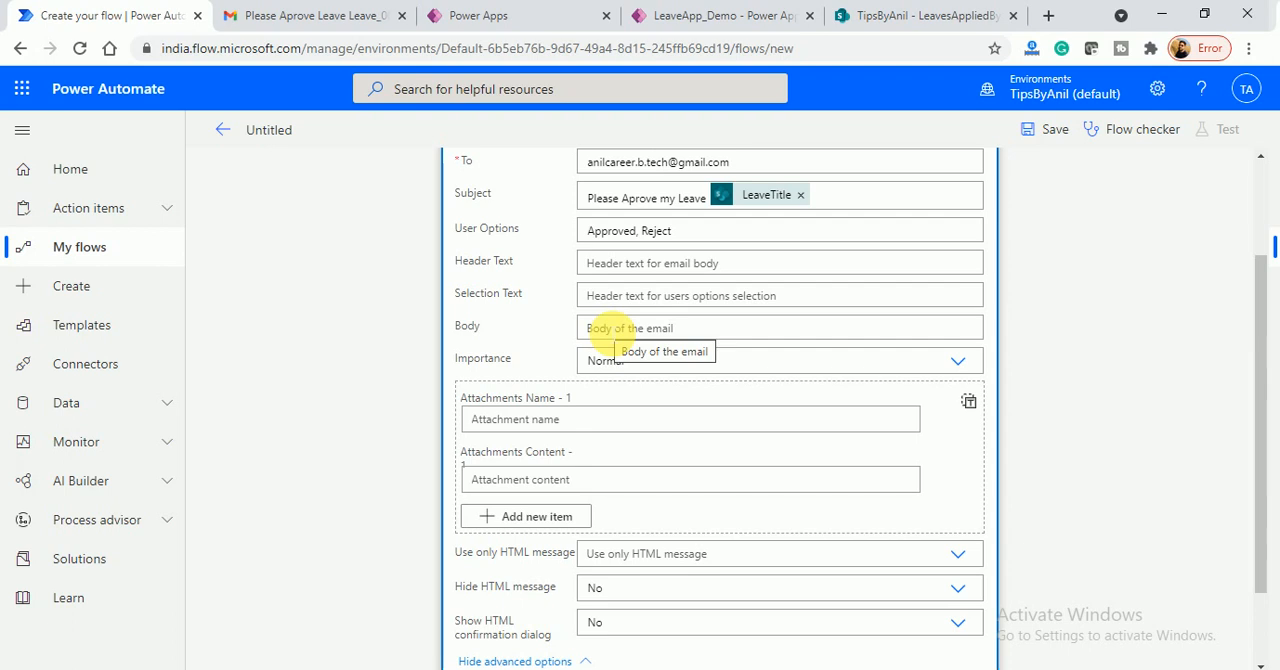
{"action": "left_click", "coordinate": [612, 298]}
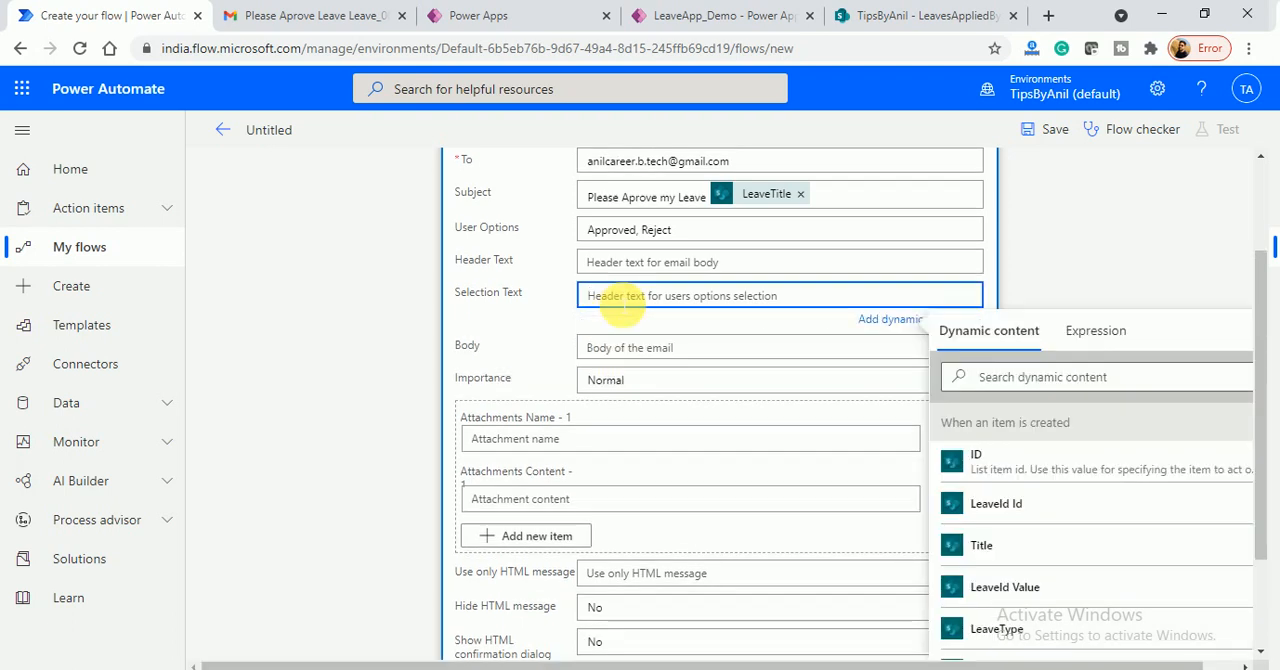
{"action": "type", "text": "Please "}
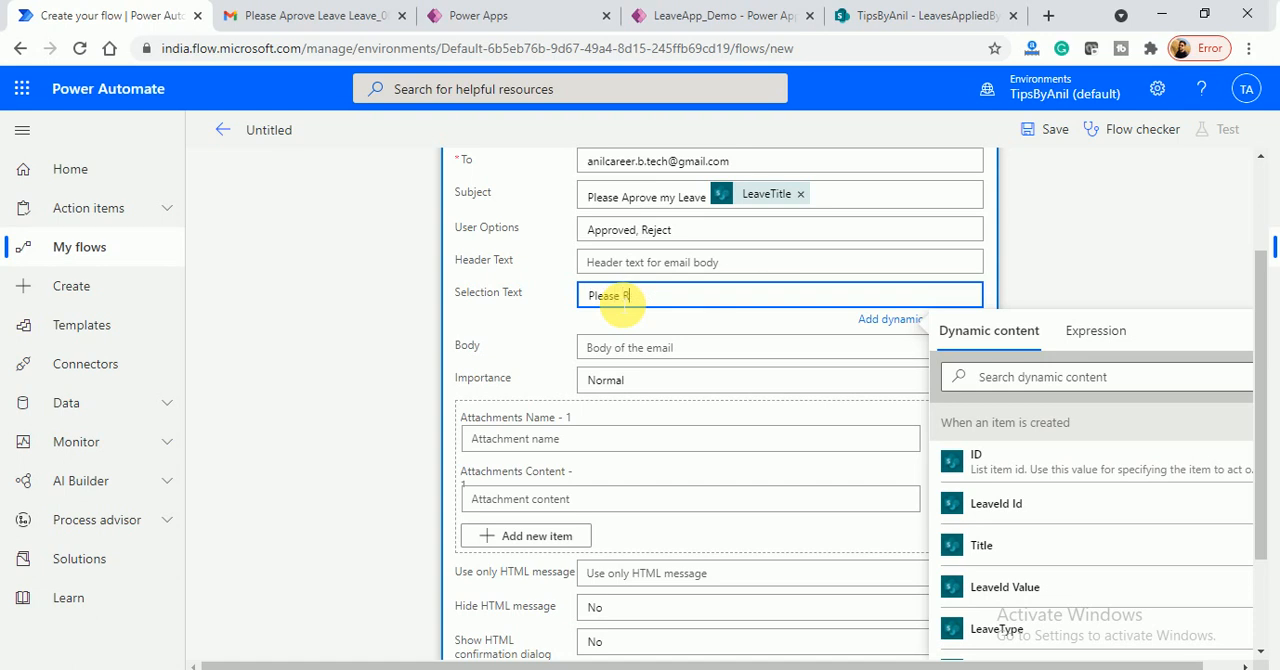
{"action": "type", "text": "Reject/App"}
{"action": "key", "text": "BackSpace"}
{"action": "key", "text": "BackSpace"}
{"action": "key", "text": "BackSpace"}
{"action": "key", "text": "BackSpace"}
{"action": "key", "text": "BackSpace"}
{"action": "key", "text": "BackSpace"}
{"action": "key", "text": "BackSpace"}
{"action": "key", "text": "BackSpace"}
{"action": "type", "text": "take and "}
{"action": "type", "text": "ction"}
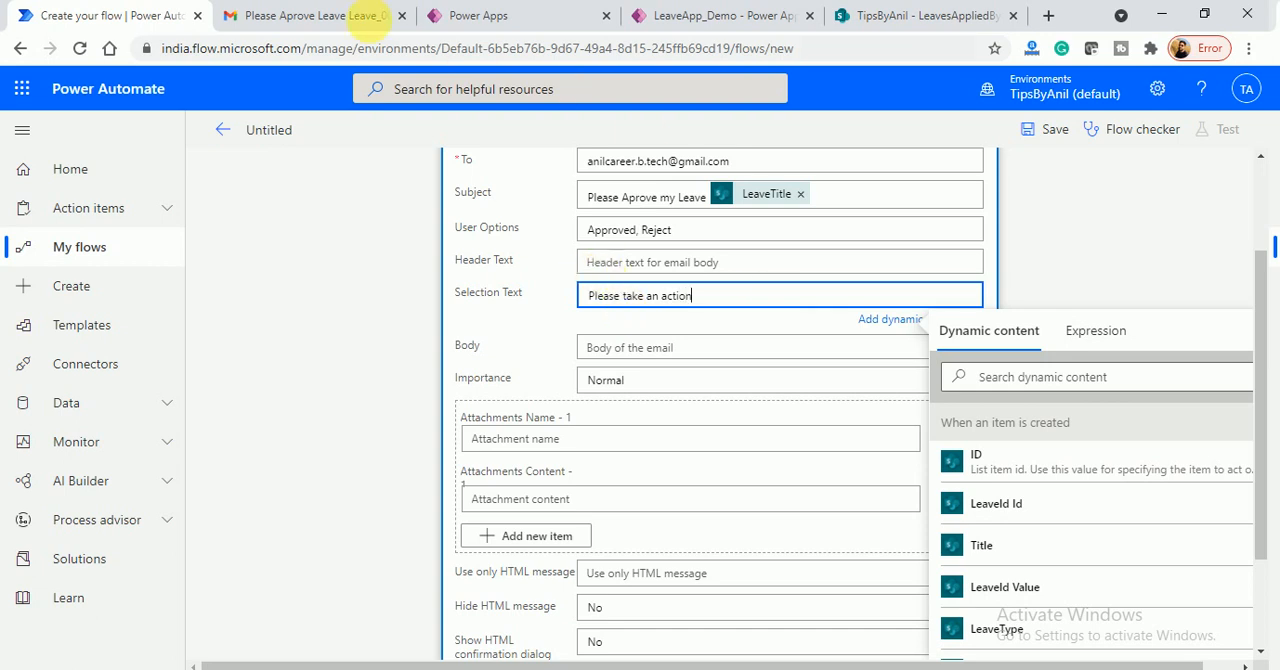
- Switch to Gmail and compare the earlier leave approval email's header and selection text with the email action's fields in the flow
{"action": "left_click", "coordinate": [336, 17]}
{"action": "left_click_drag", "start_coordinate": [343, 337], "coordinate": [423, 349]}
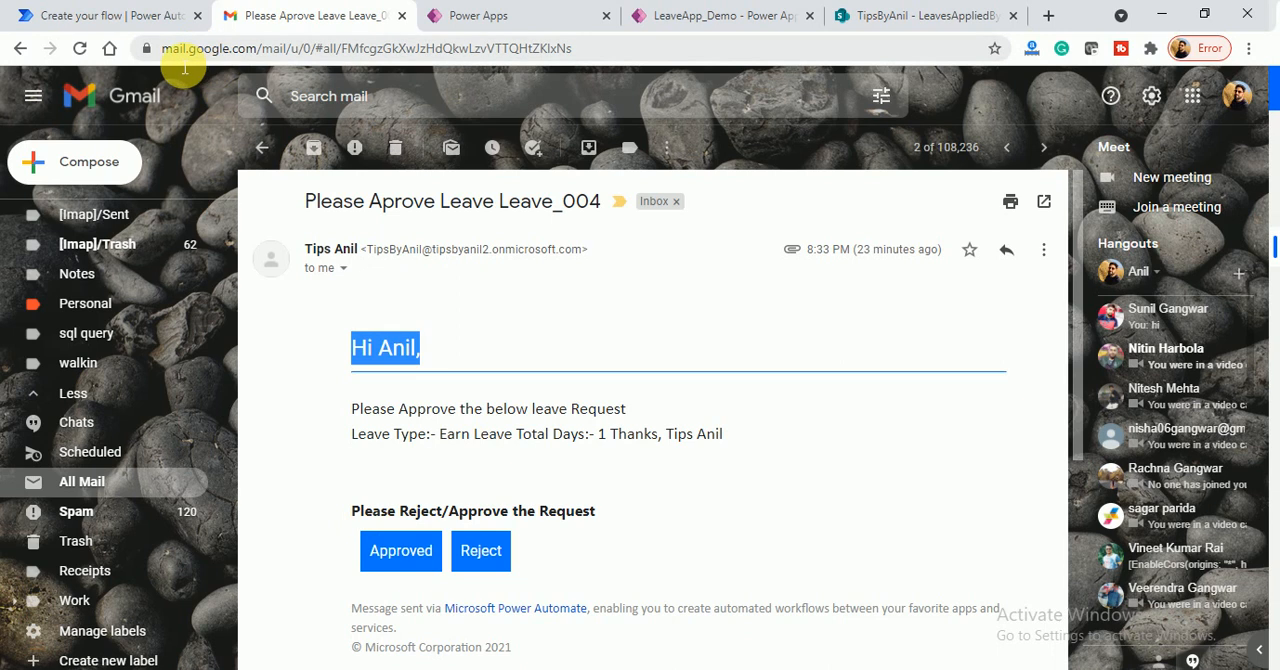
{"action": "left_click", "coordinate": [140, 17]}
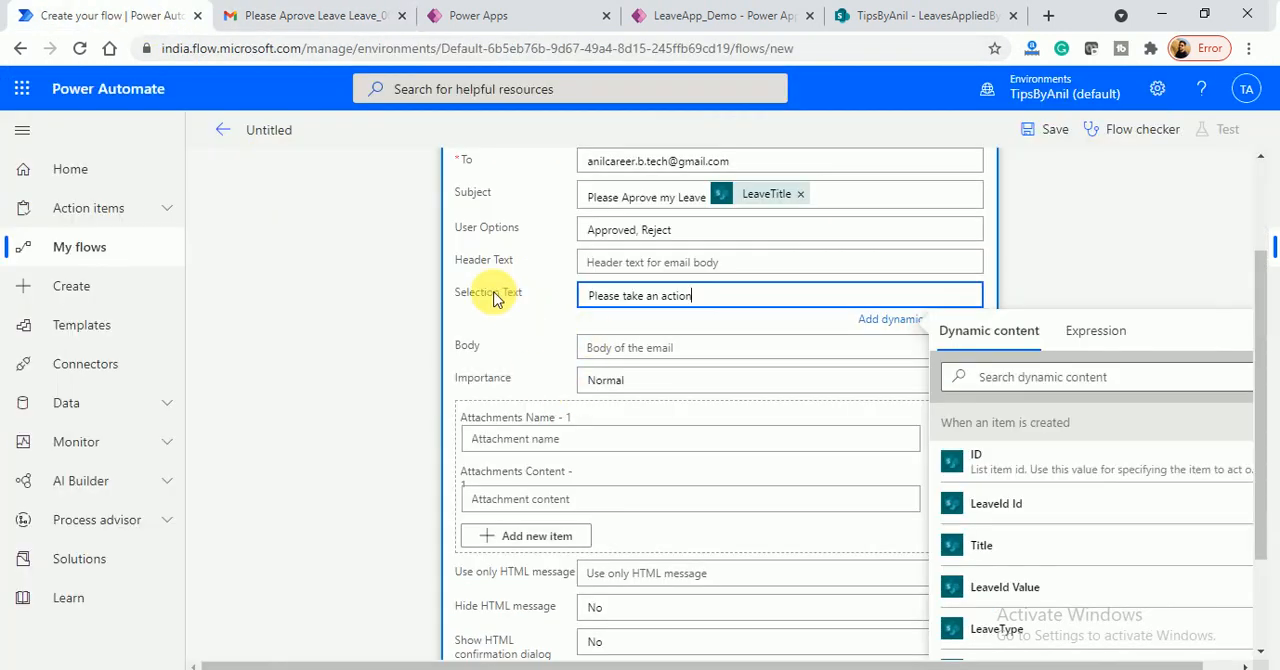
{"action": "left_click", "coordinate": [330, 17]}
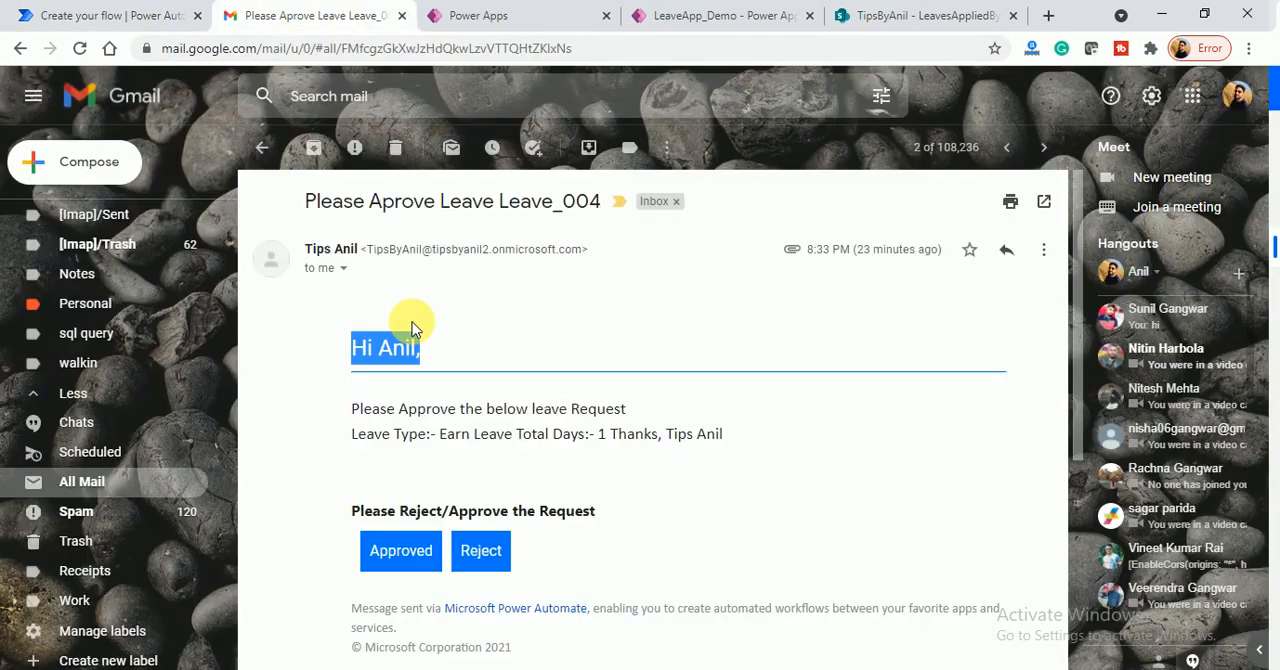
{"action": "left_click_drag", "start_coordinate": [362, 512], "coordinate": [614, 511]}
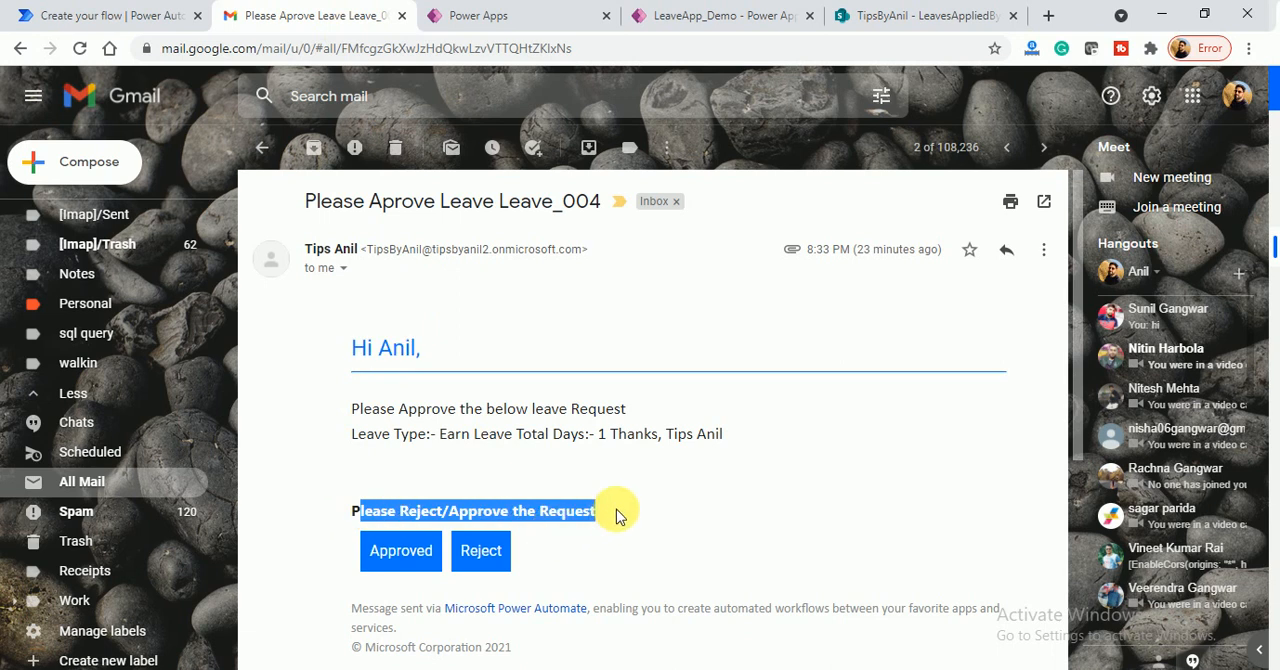
{"action": "left_click", "coordinate": [340, 565]}
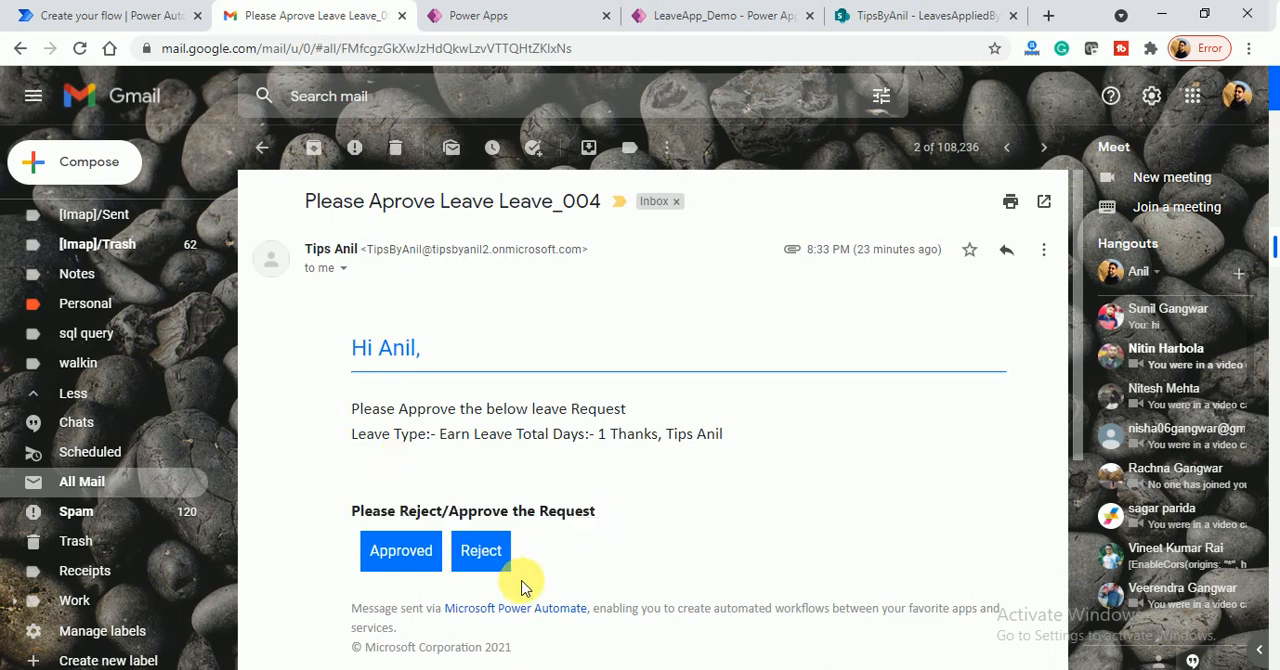
{"action": "left_click", "coordinate": [153, 20]}
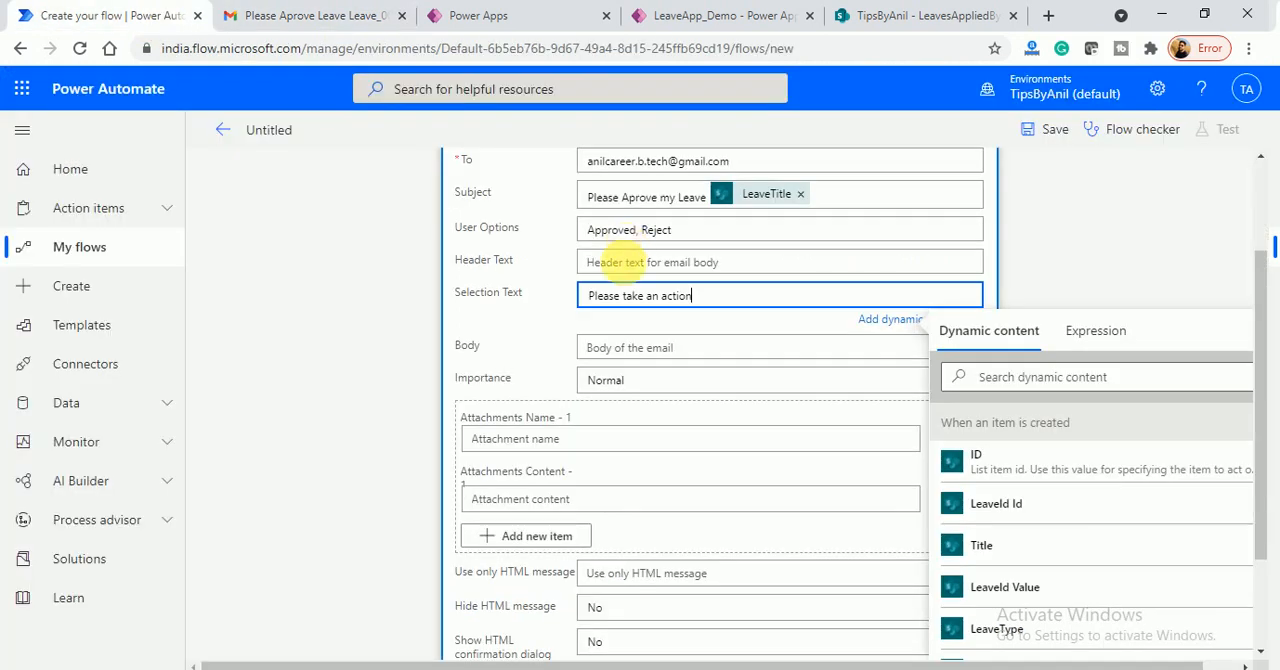
- Start the email body with "Hi" and the approver's first name, followed by a "</br>" line
{"action": "left_click", "coordinate": [652, 358]}
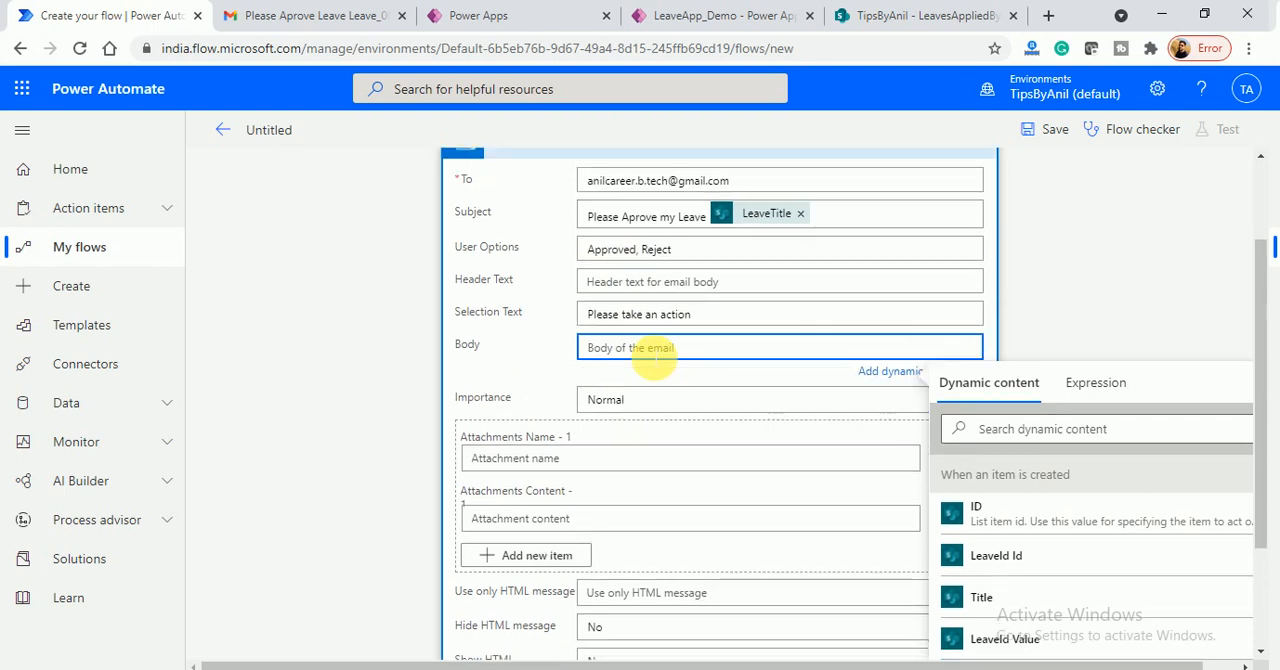
{"action": "type", "text": "Hi Ani"}
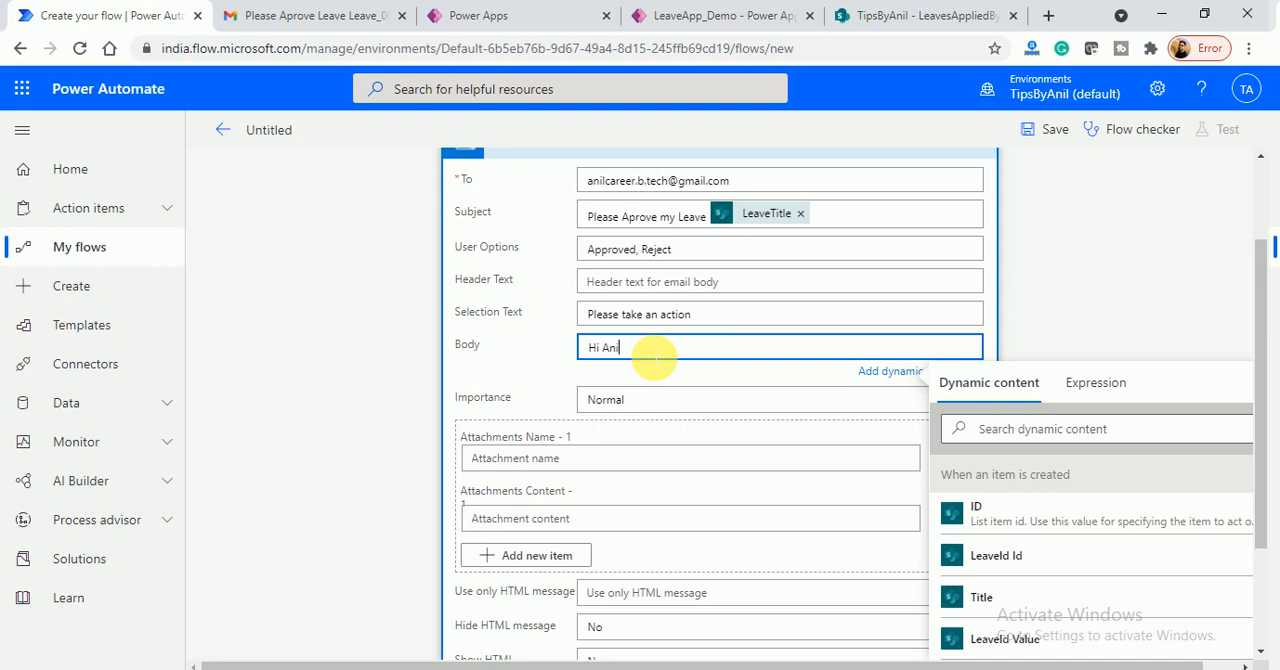
{"action": "key", "text": "BackSpace"}
{"action": "key", "text": "BackSpace"}
{"action": "type", "text": "nil"}
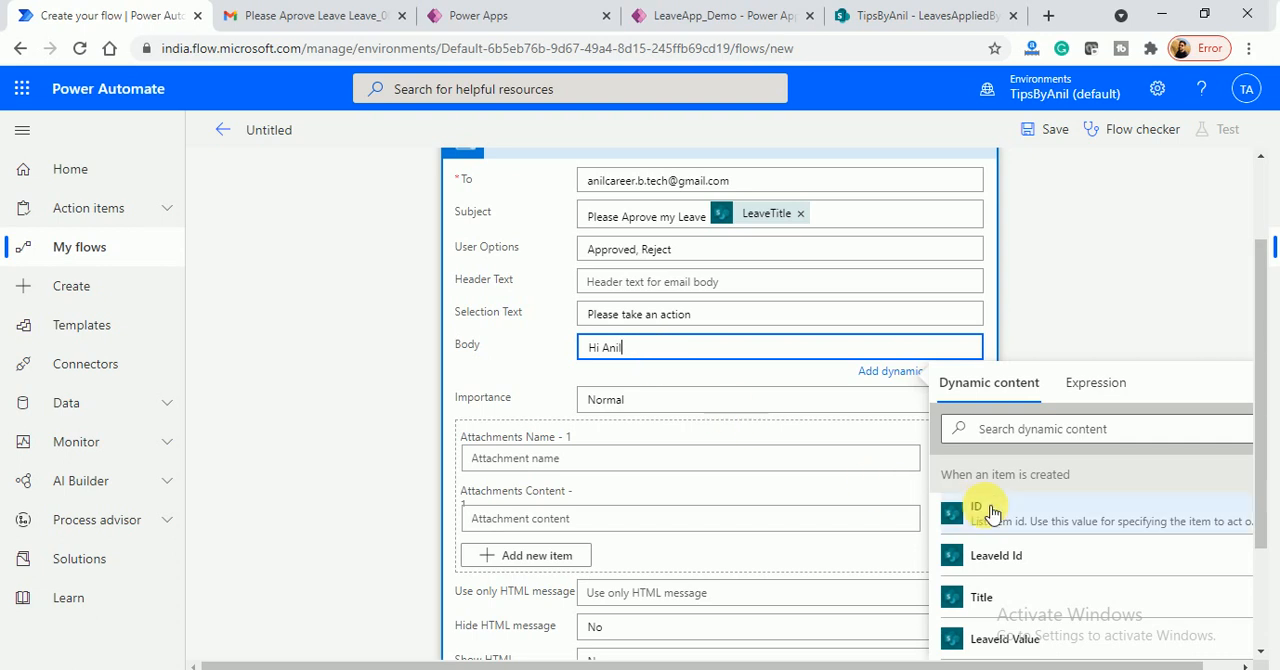
{"action": "type", "text": ","}
{"action": "key", "text": "Return"}
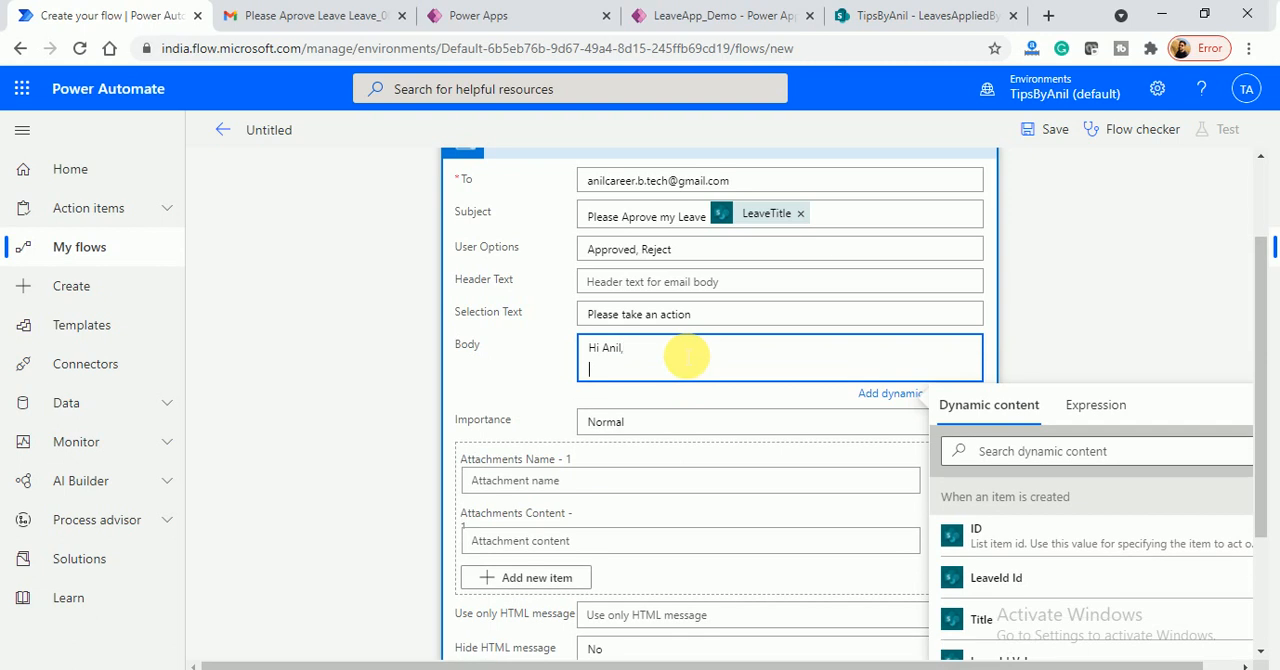
{"action": "type", "text": "</br>"}
{"action": "key", "text": "Return"}
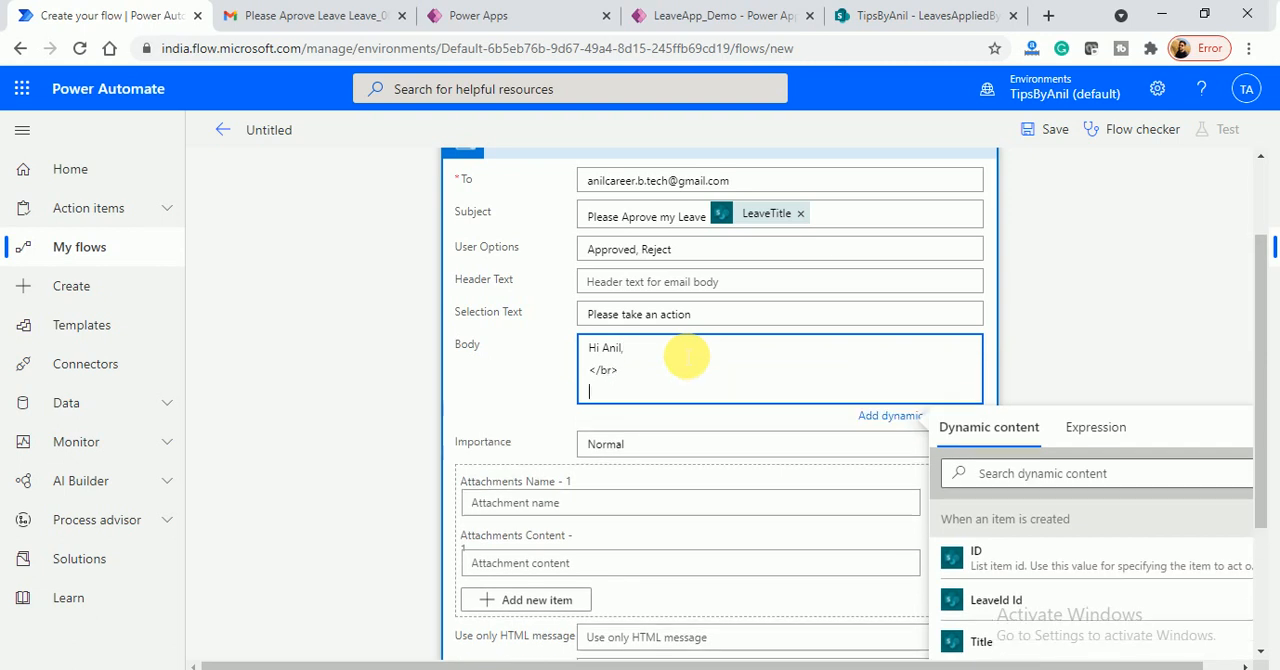
- Add "Please approve my below leave request" to the email body, followed by two "</br>" lines
{"action": "type", "text": "Please"}
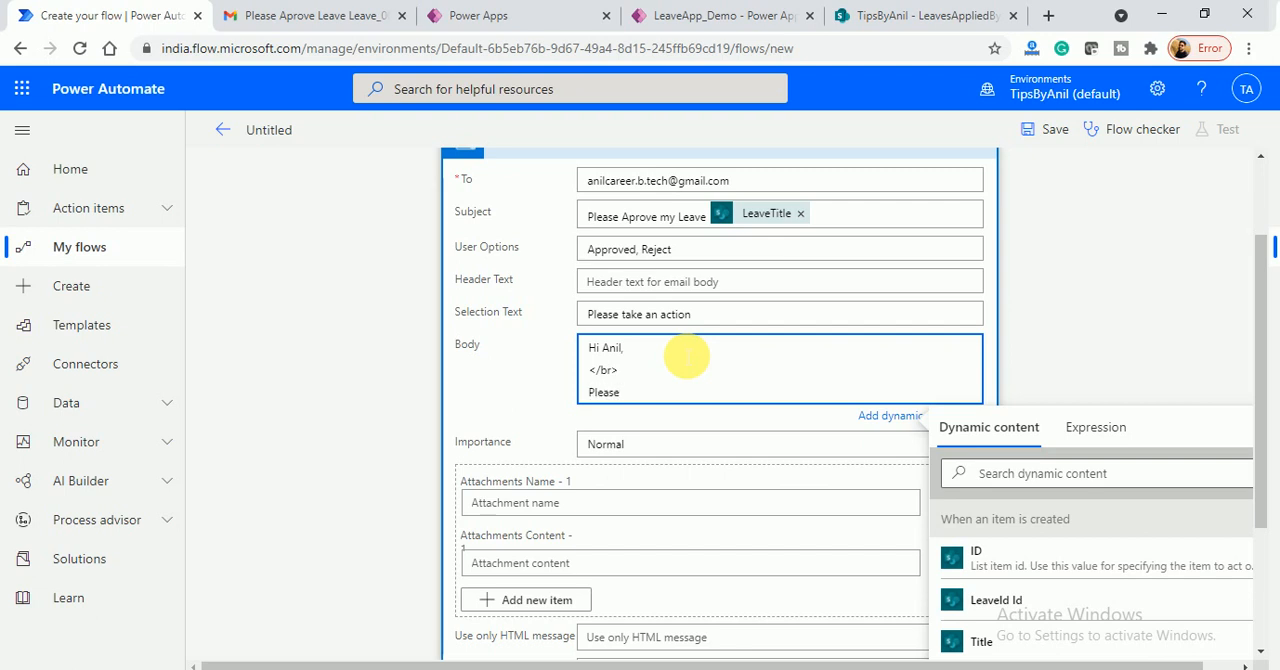
{"action": "type", "text": " approve my below le"}
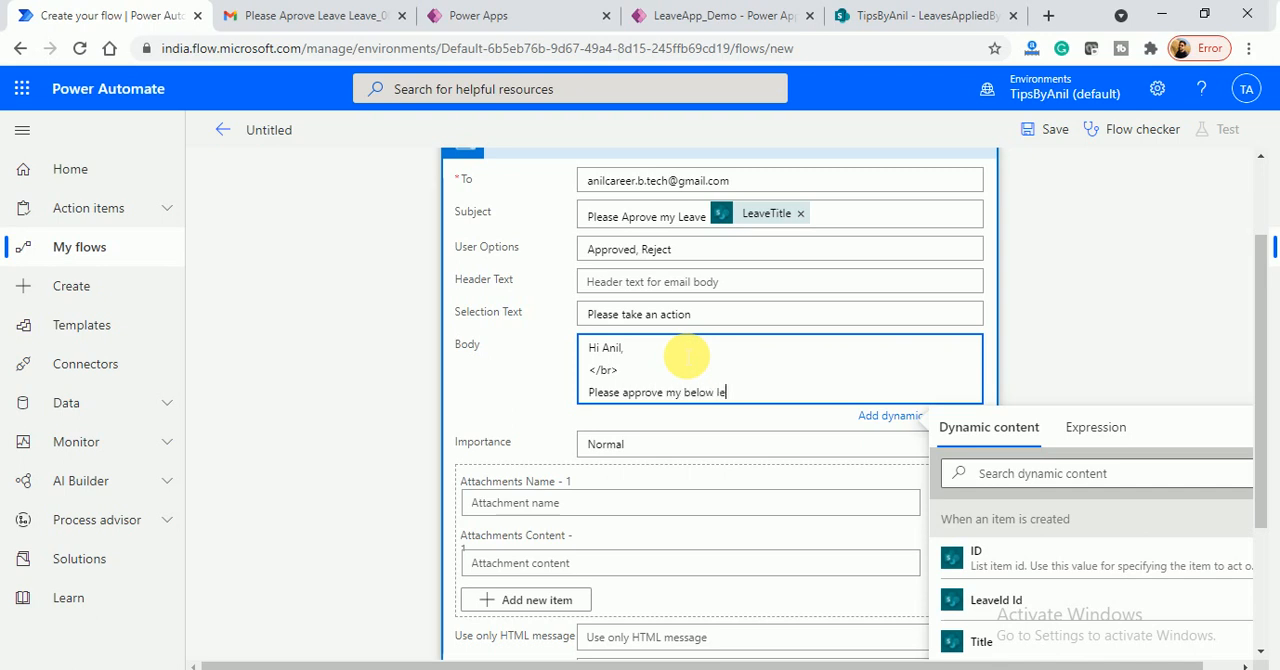
{"action": "type", "text": "ave request"}
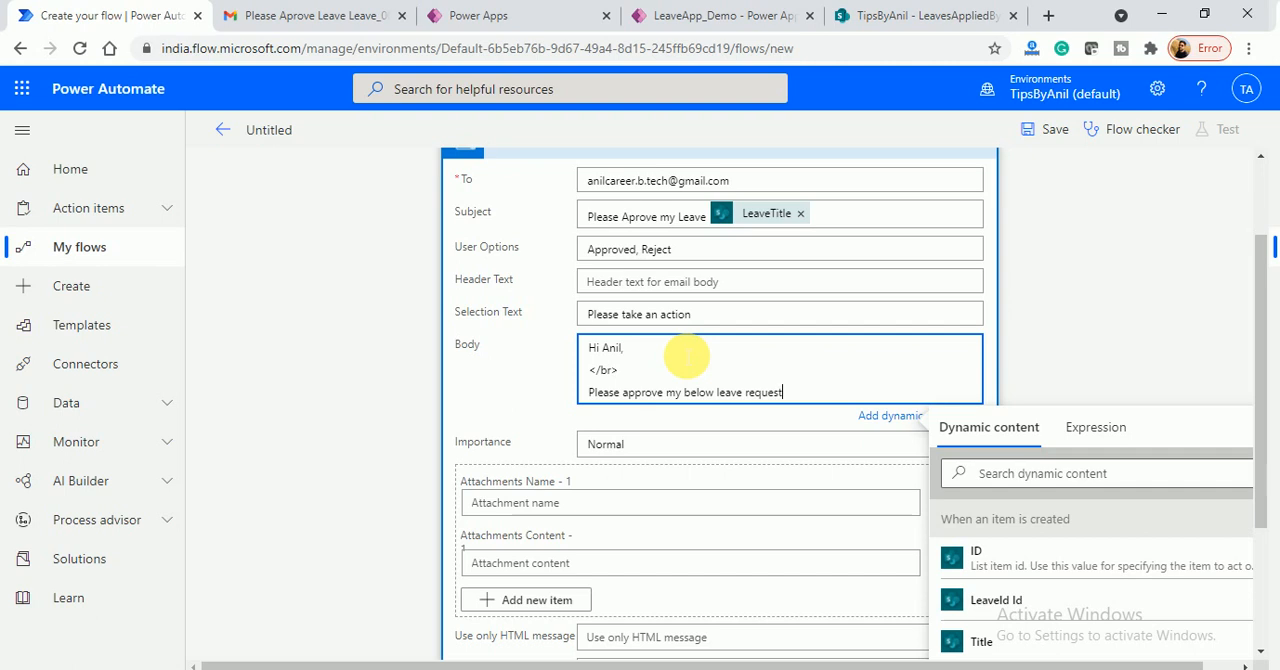
{"action": "key", "text": "Return"}
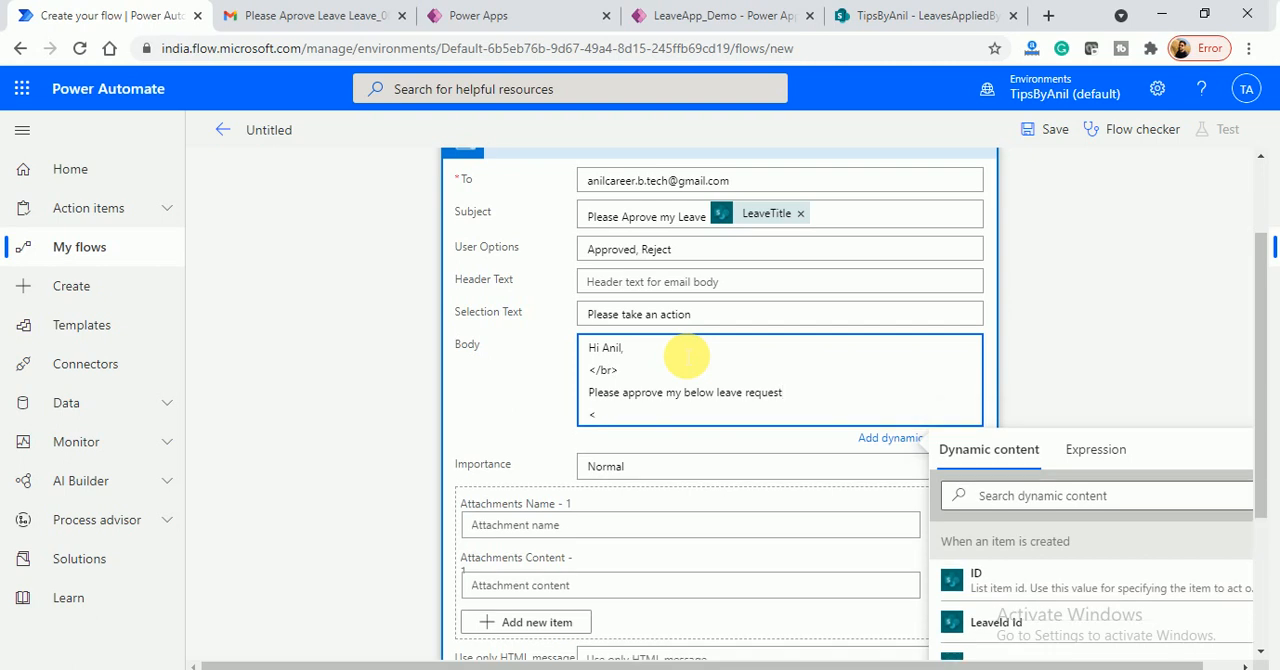
{"action": "type", "text": "</br>"}
{"action": "key", "text": "Return"}
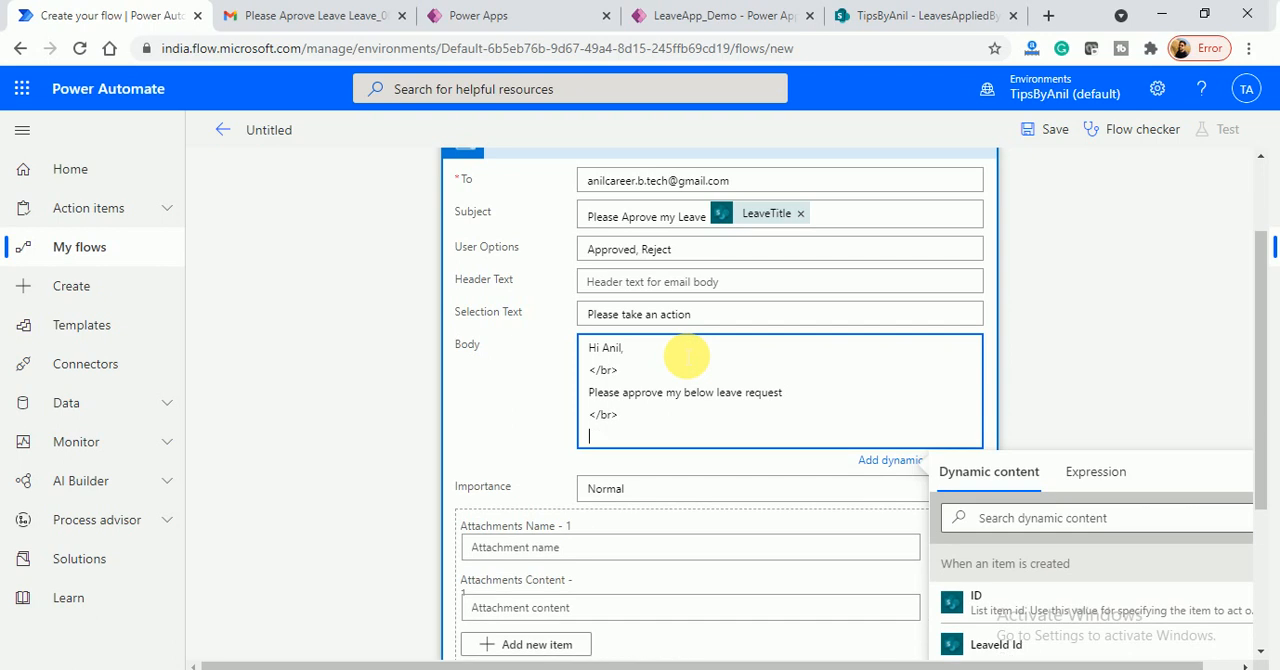
{"action": "type", "text": "</br>"}
{"action": "key", "text": "Return"}
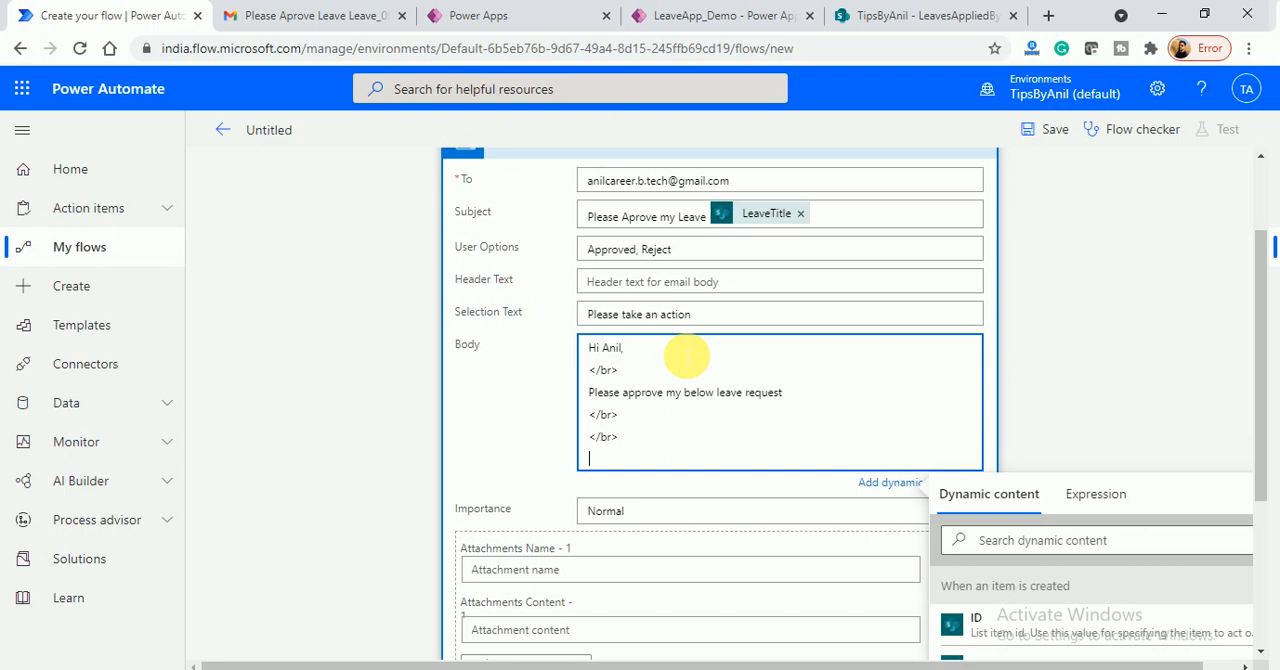
- Add a "Leave Type:-" line to the email body with the LeaveType dynamic value
{"action": "type", "text": "LEav"}
{"action": "key", "text": "BackSpace"}
{"action": "type", "text": "eave Type:-"}
{"action": "left_click", "coordinate": [1040, 540]}
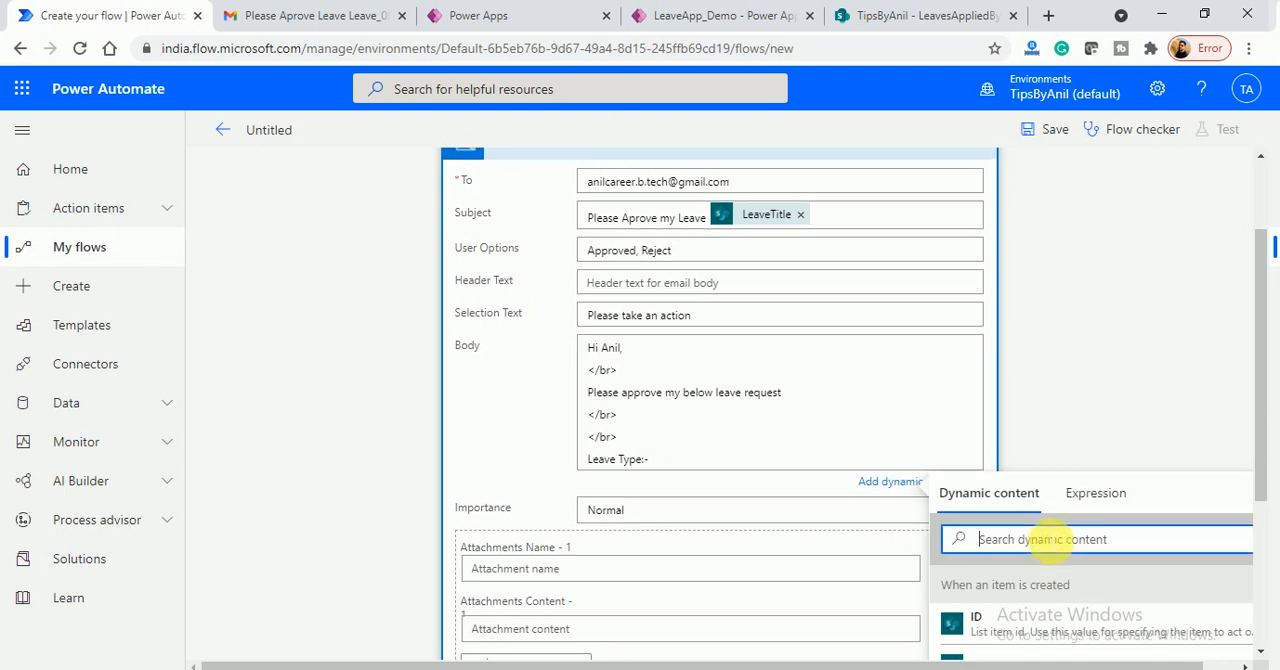
{"action": "type", "text": "leave type"}
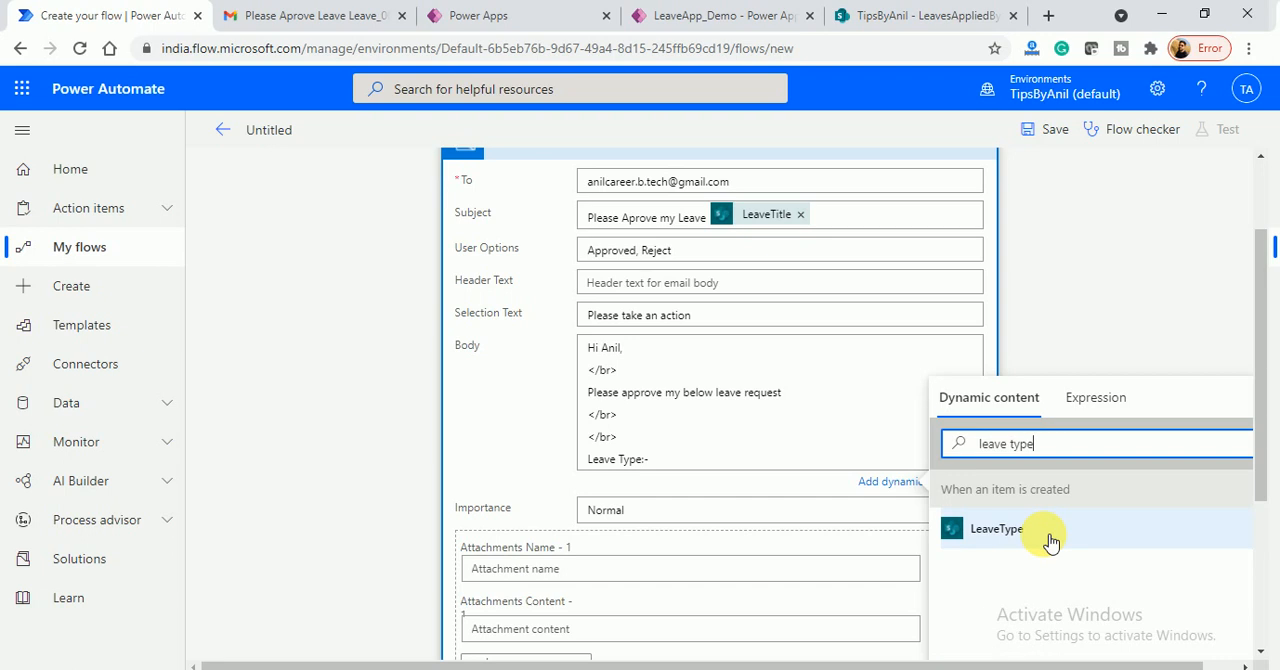
{"action": "left_click", "coordinate": [1050, 540]}
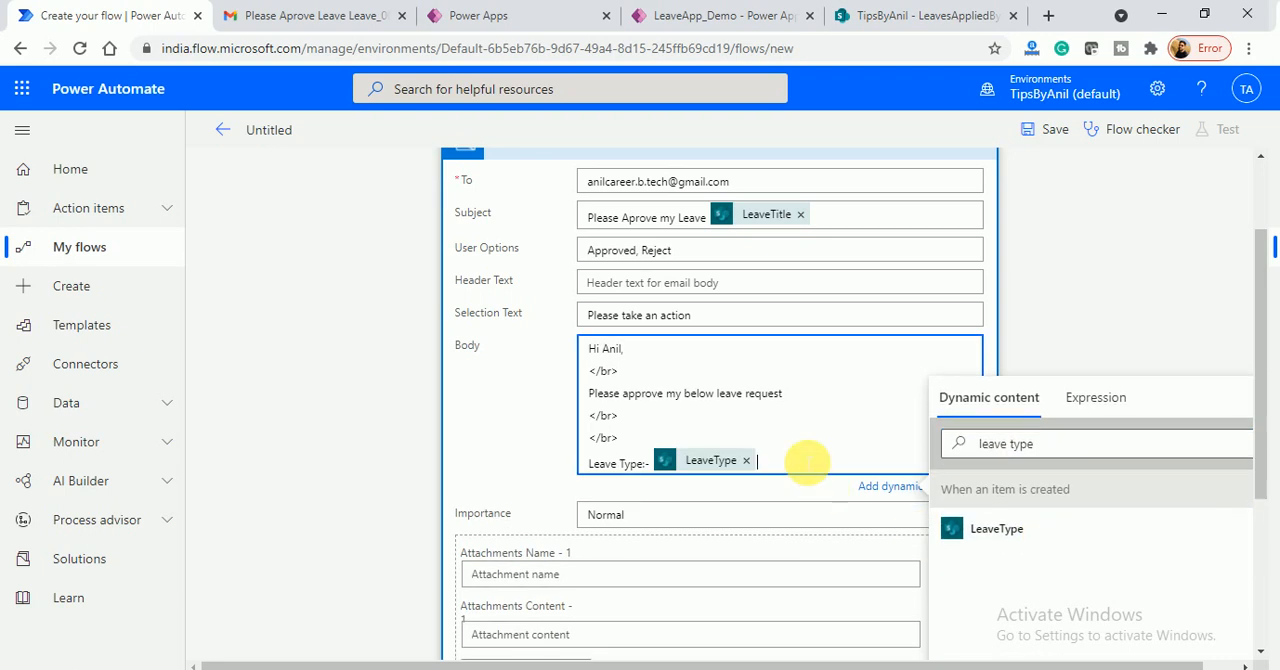
- Add a "Total Days;-" line to the email body with the TotalDays dynamic value
{"action": "key", "text": "Return"}
{"action": "type", "text": "Total Days;-"}
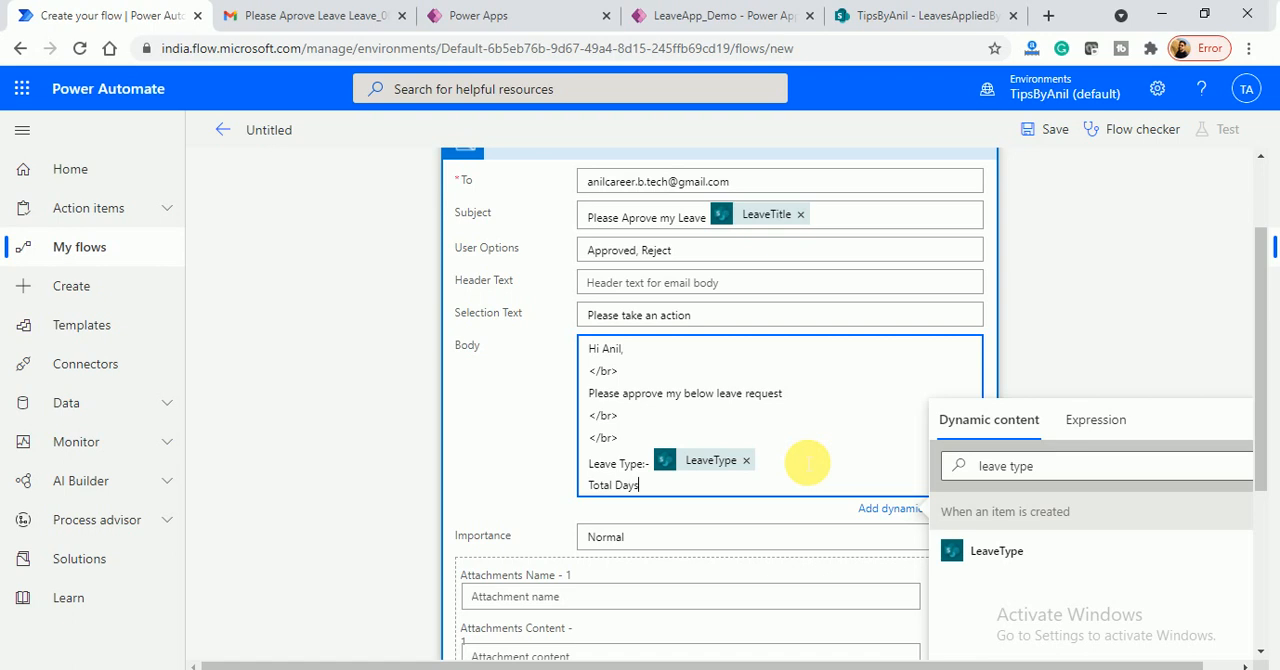
{"action": "left_click", "coordinate": [1055, 466]}
{"action": "key", "text": "ctrl+a"}
{"action": "type", "text": "total"}
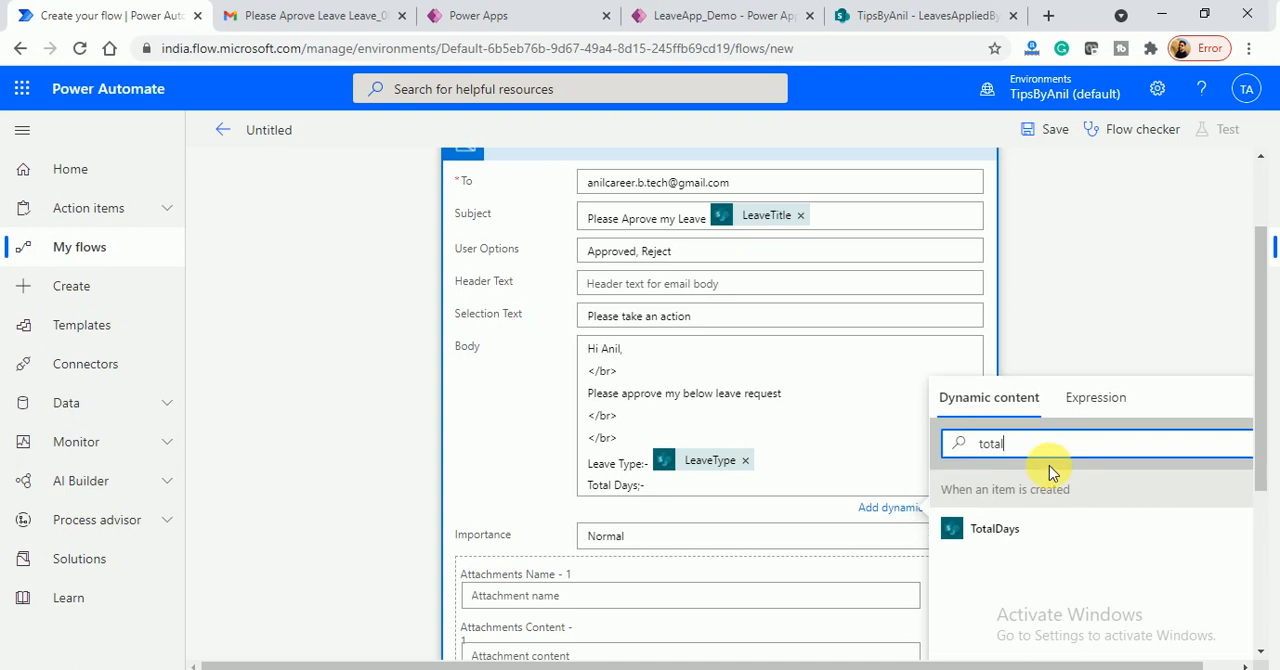
{"action": "left_click", "coordinate": [1054, 528]}
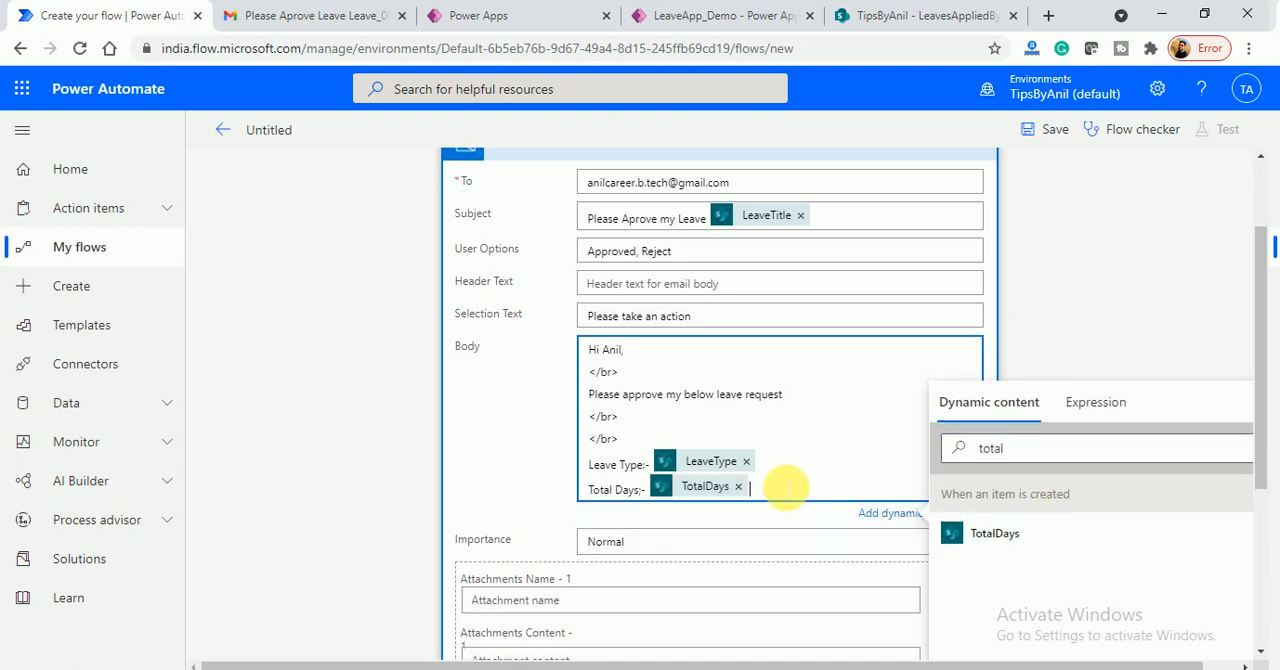
- Add a "Date from:-" line to the email body with the FromDate dynamic value
{"action": "key", "text": "Return"}
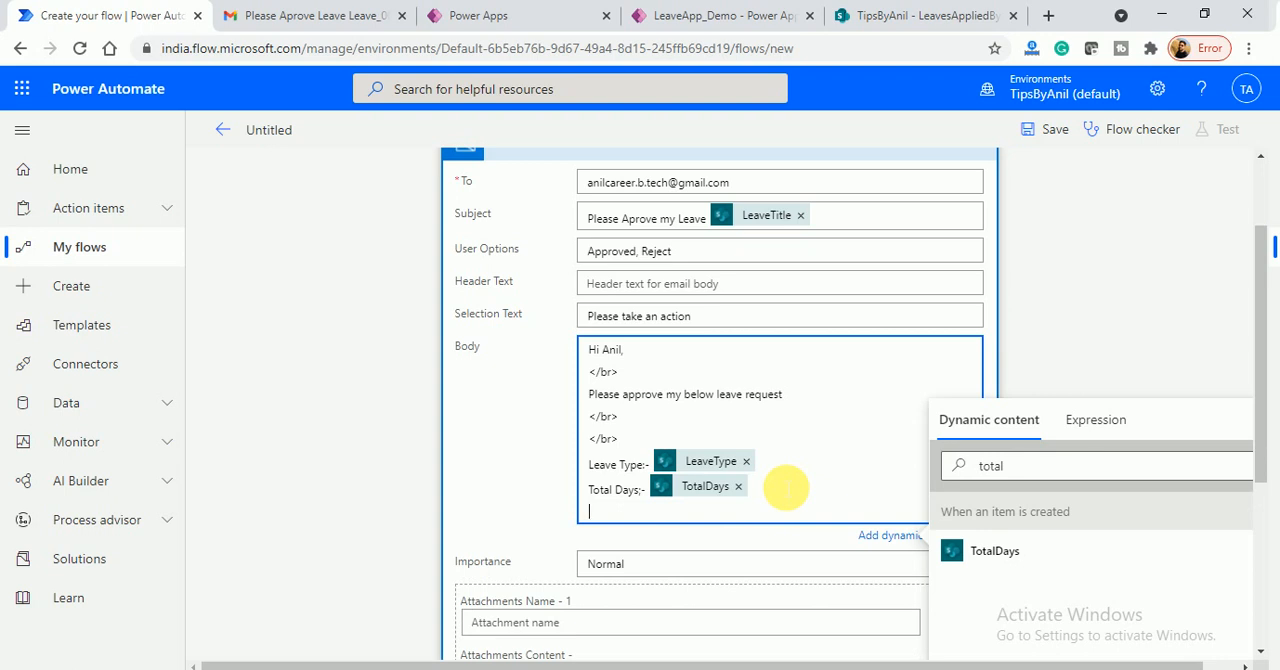
{"action": "type", "text": "Date from:-"}
{"action": "left_click", "coordinate": [1040, 470]}
{"action": "double_click", "coordinate": [1035, 476]}
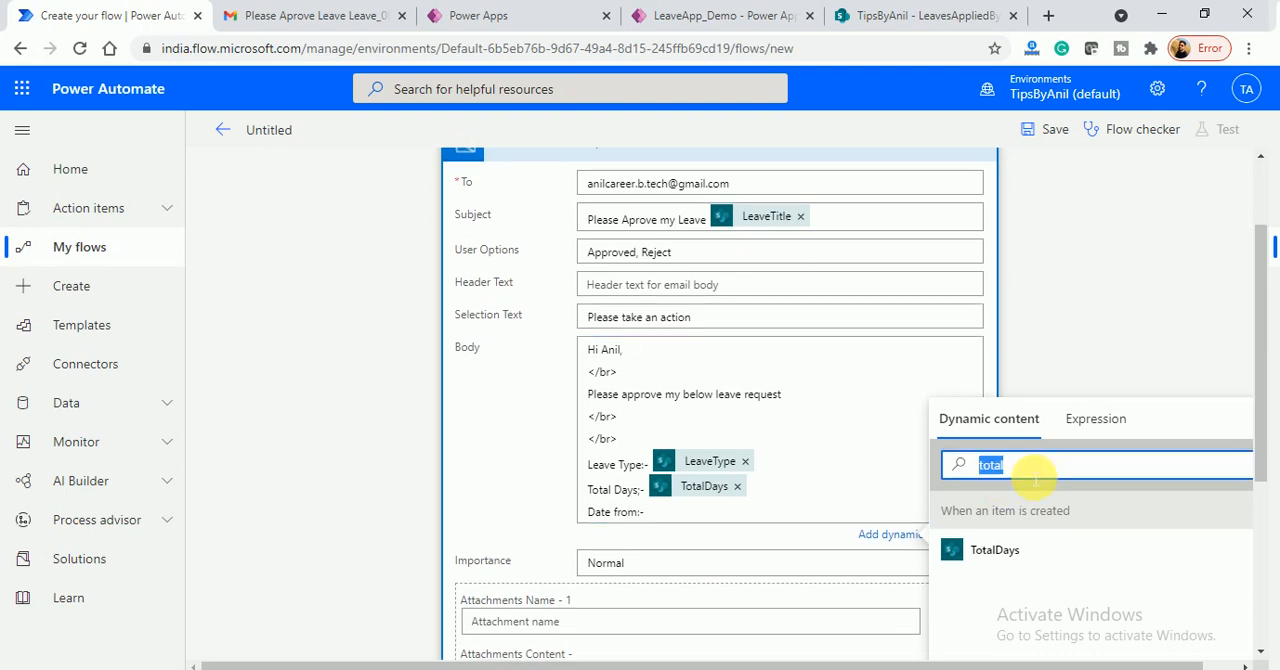
{"action": "type", "text": "date"}
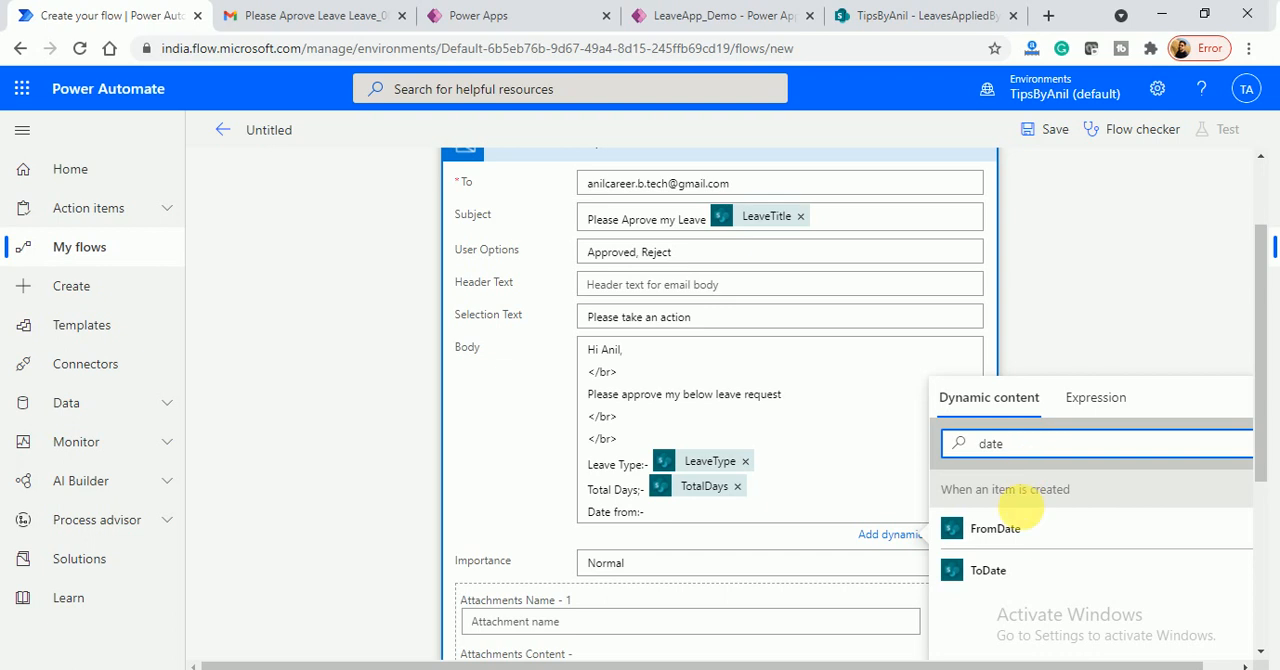
{"action": "left_click", "coordinate": [1020, 528]}
- Add a "Date To:-" line to the email body with the ToDate dynamic value
{"action": "key", "text": "Return"}
{"action": "type", "text": "Date To:-"}
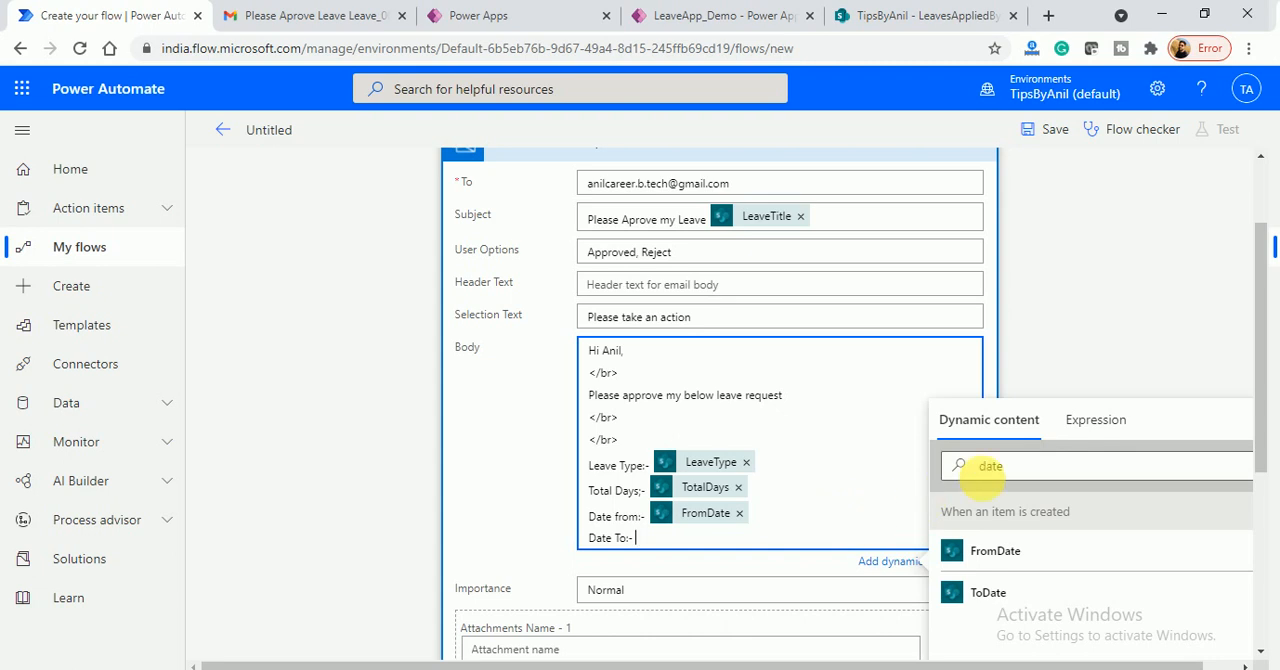
{"action": "left_click", "coordinate": [1085, 465]}
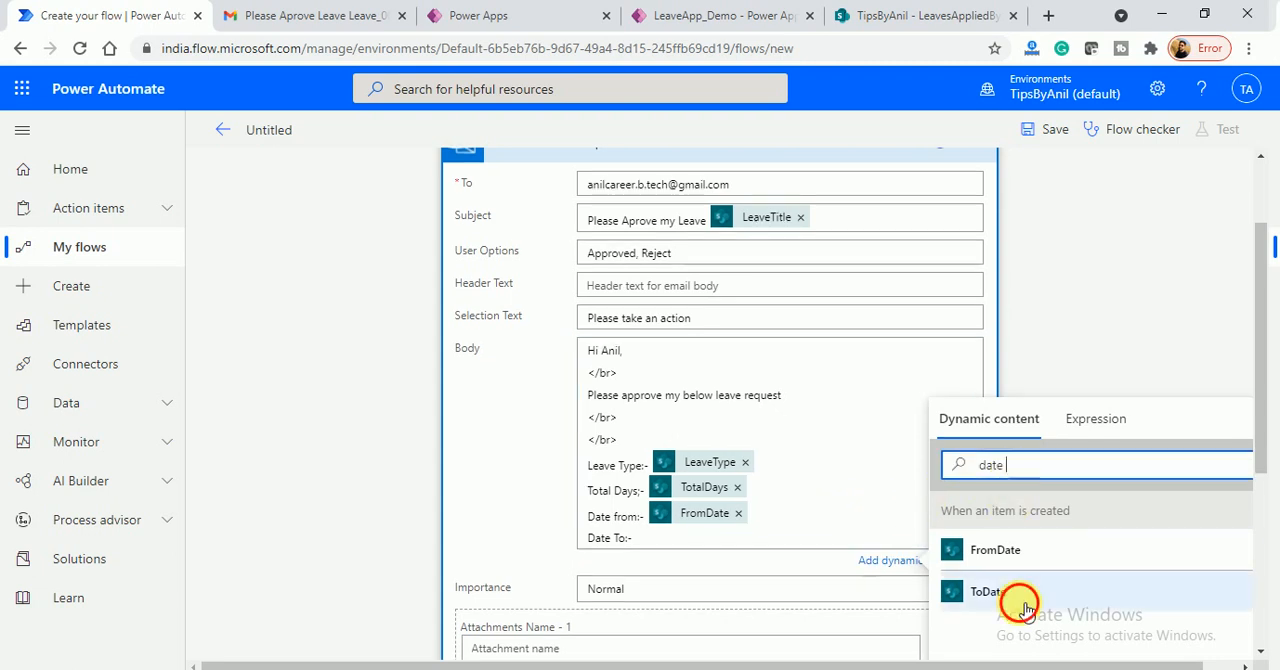
{"action": "left_click", "coordinate": [965, 591]}
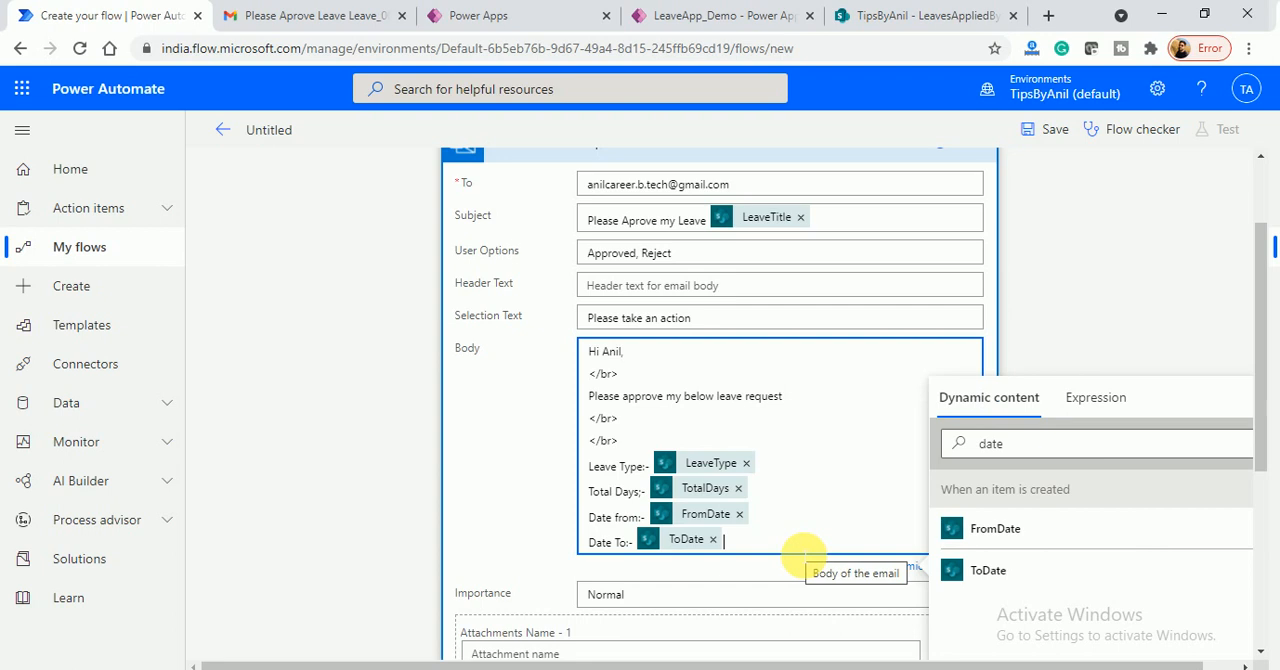
- Add a blank line, a "</br>" line and the closing "Thanks & Regards," to the end of the email body
{"action": "key", "text": "Return"}
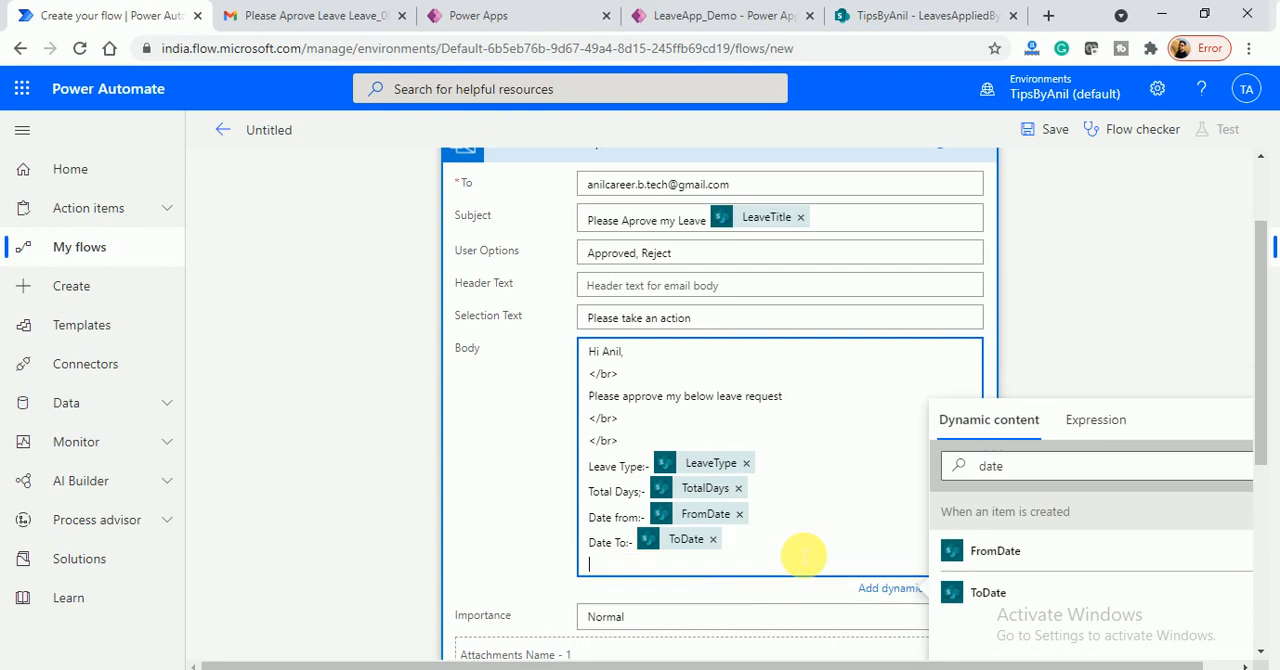
{"action": "key", "text": "Return"}
{"action": "type", "text": "</br>"}
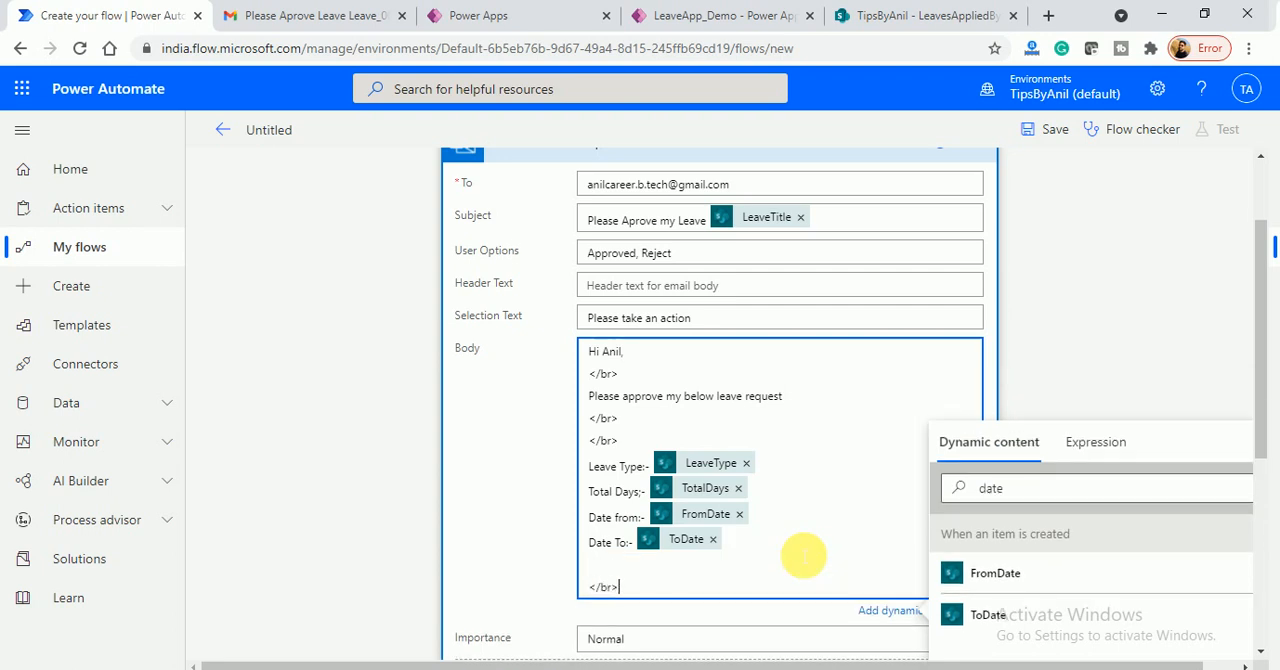
{"action": "key", "text": "Return"}
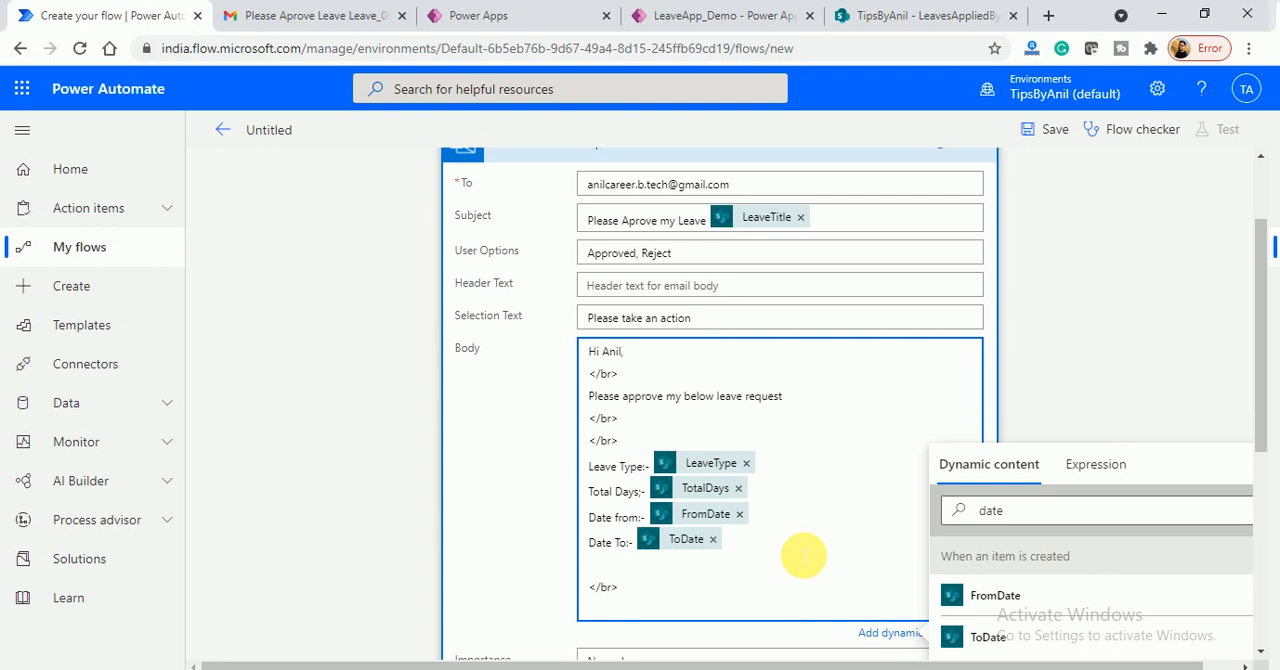
{"action": "type", "text": "Thanks & Regards,"}
- Sign the email body with the RequestedBy DisplayName dynamic value on a new line below the closing
{"action": "key", "text": "Return"}
{"action": "double_click", "coordinate": [1043, 538]}
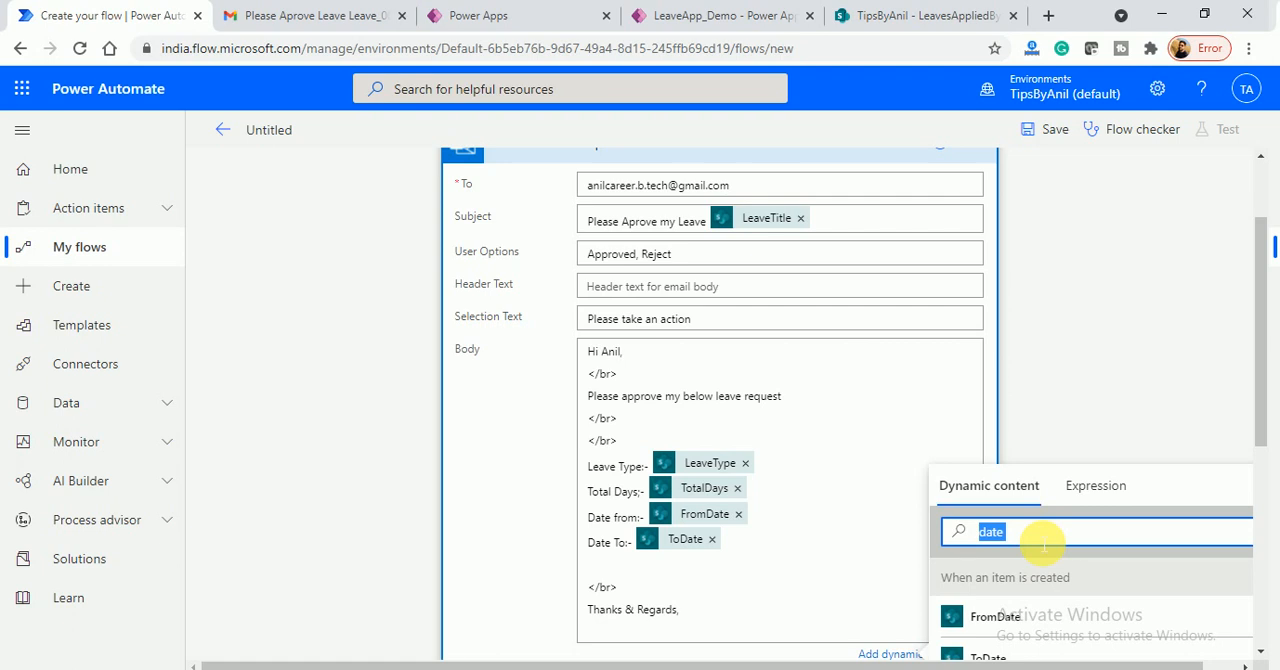
{"action": "type", "text": "requested"}
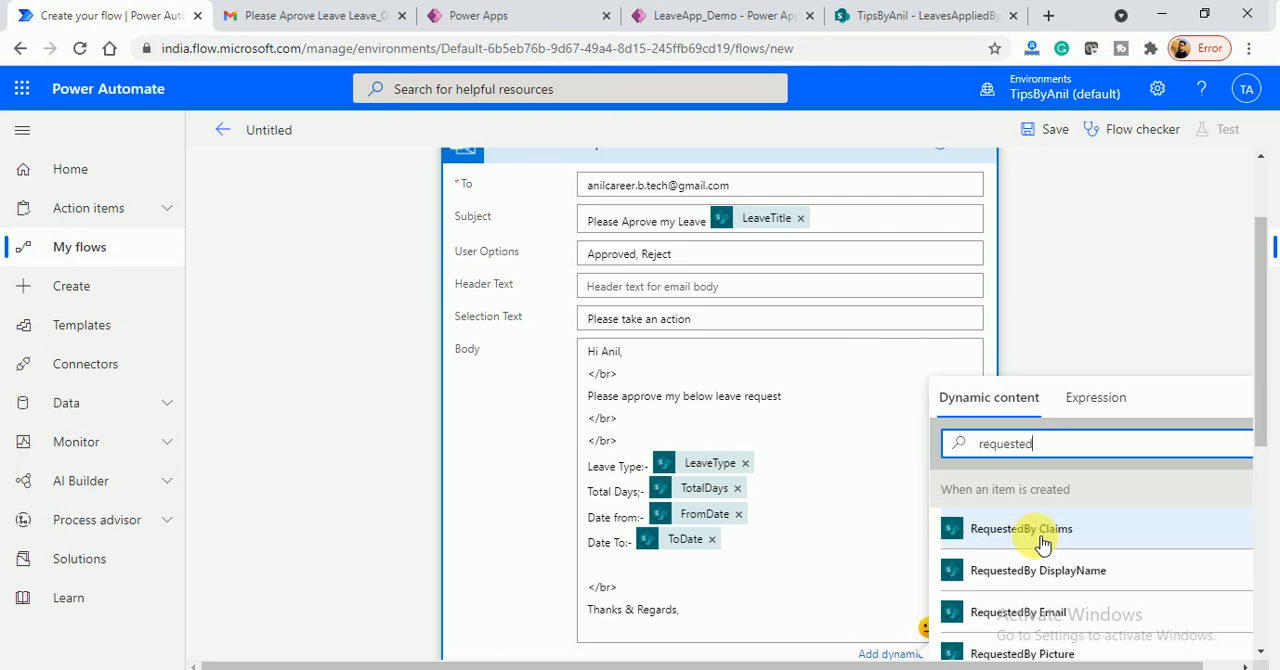
{"action": "type", "text": "by disolk"}
{"action": "left_click", "coordinate": [1042, 538]}
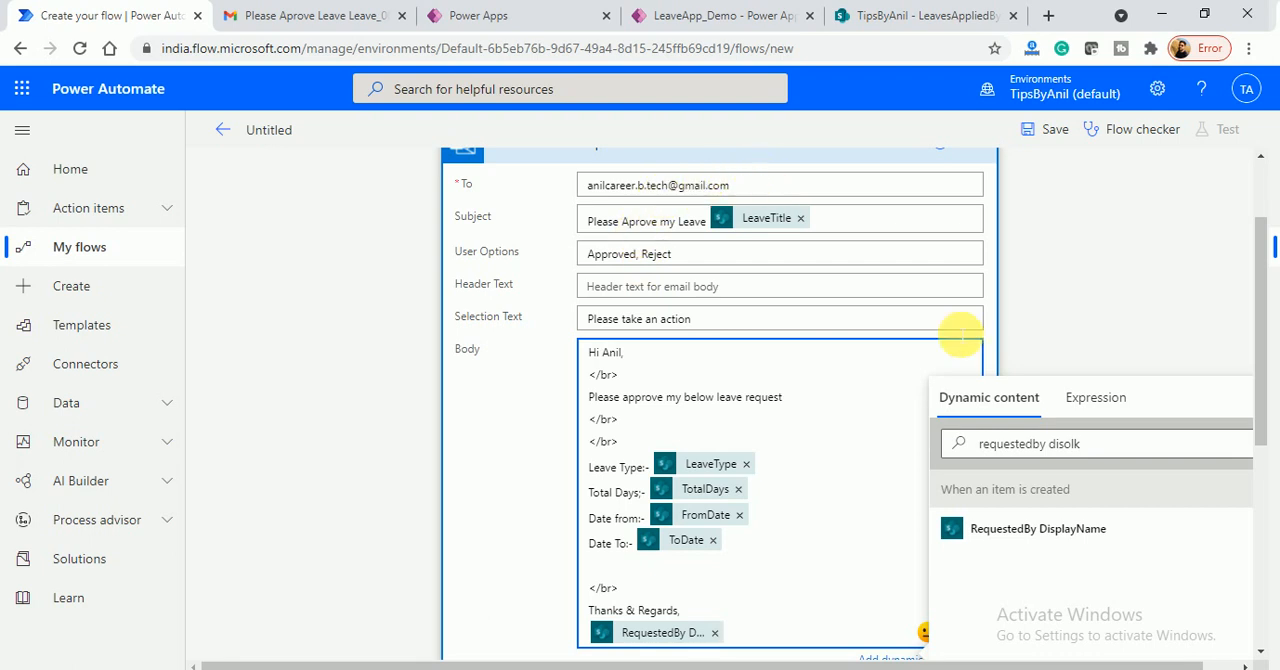
- Search the dynamic content for "requestedto email"
{"action": "left_click_drag", "start_coordinate": [1108, 445], "coordinate": [955, 441]}
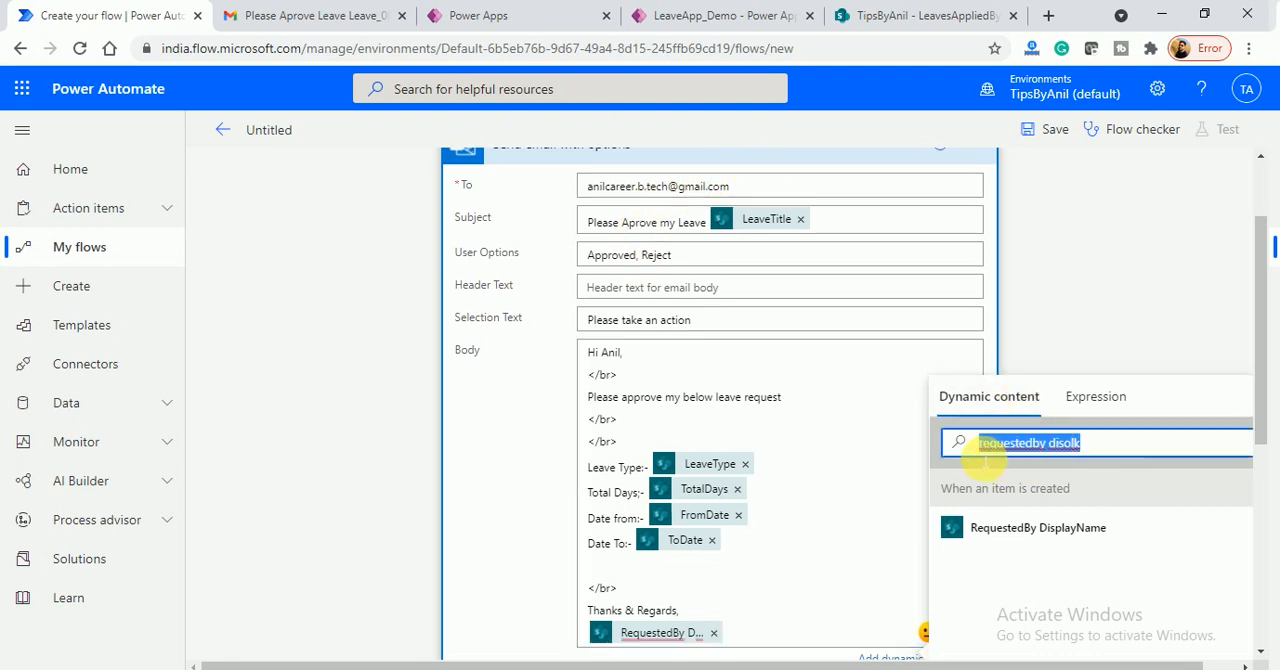
{"action": "triple_click", "coordinate": [1130, 462]}
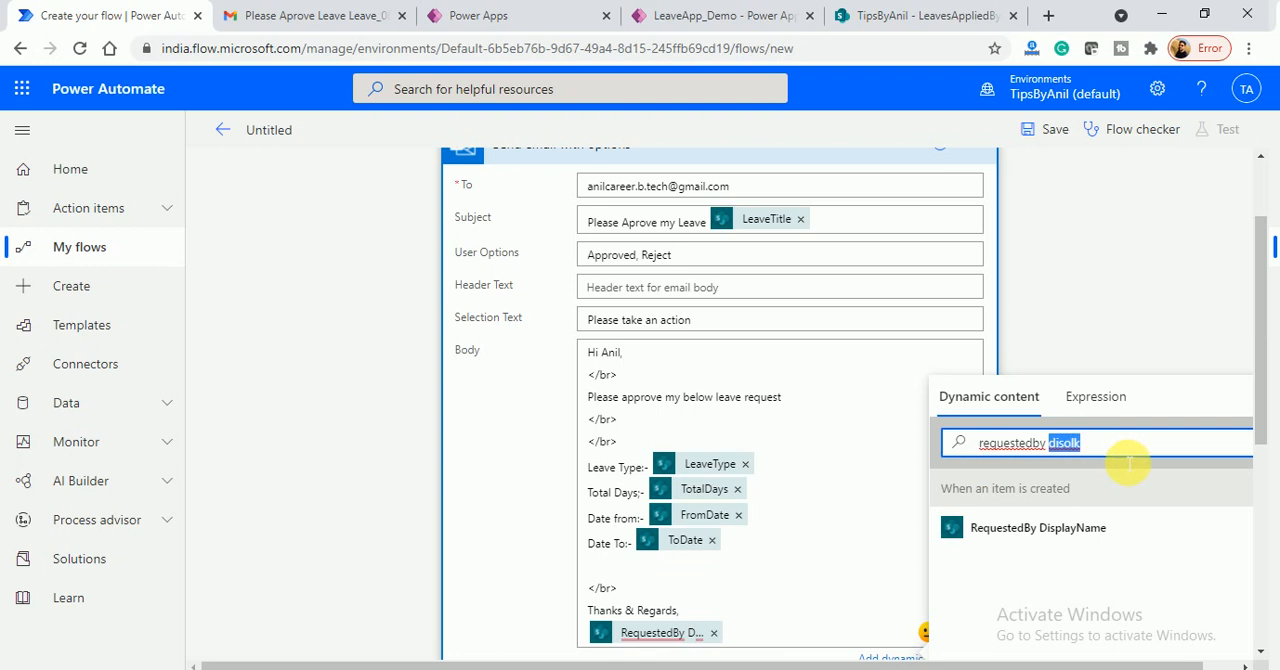
{"action": "type", "text": "requested b"}
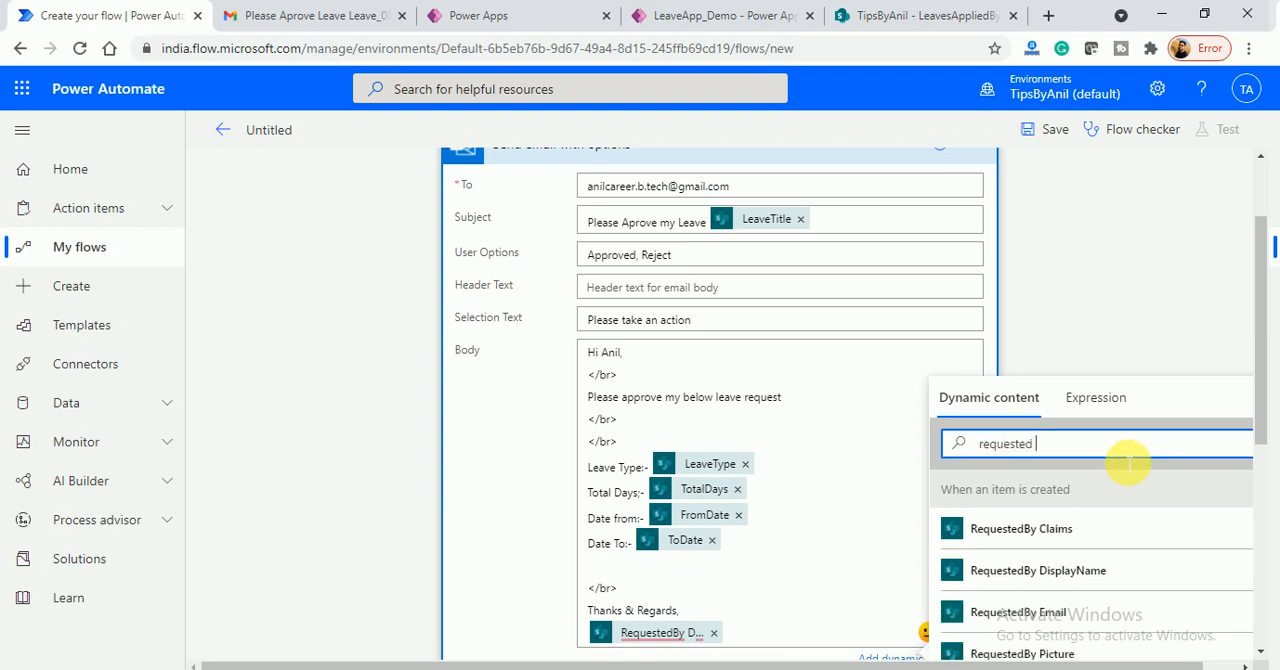
{"action": "key", "text": "BackSpace"}
{"action": "type", "text": "to email"}
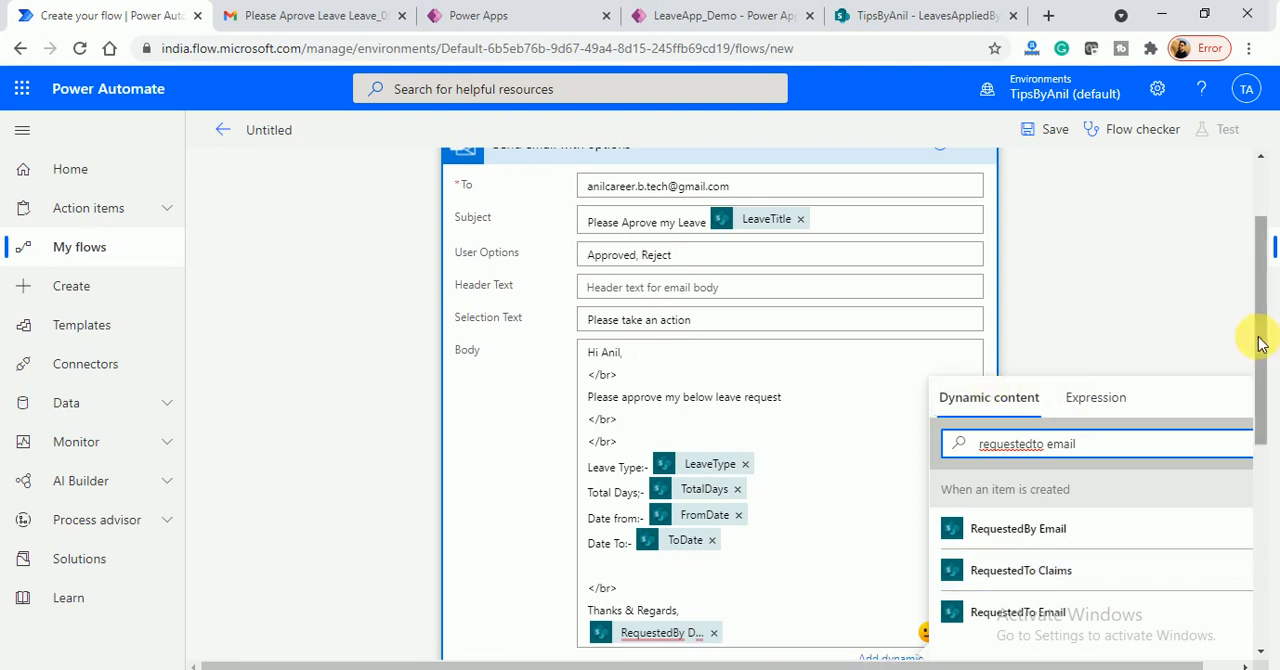
- Collapse the Send email with options action and add a SharePoint Update item action after it
{"action": "scroll", "coordinate": [1257, 345], "scroll_direction": "down", "scroll_amount": 3}
{"action": "scroll", "coordinate": [1262, 340], "scroll_direction": "up", "scroll_amount": 5}
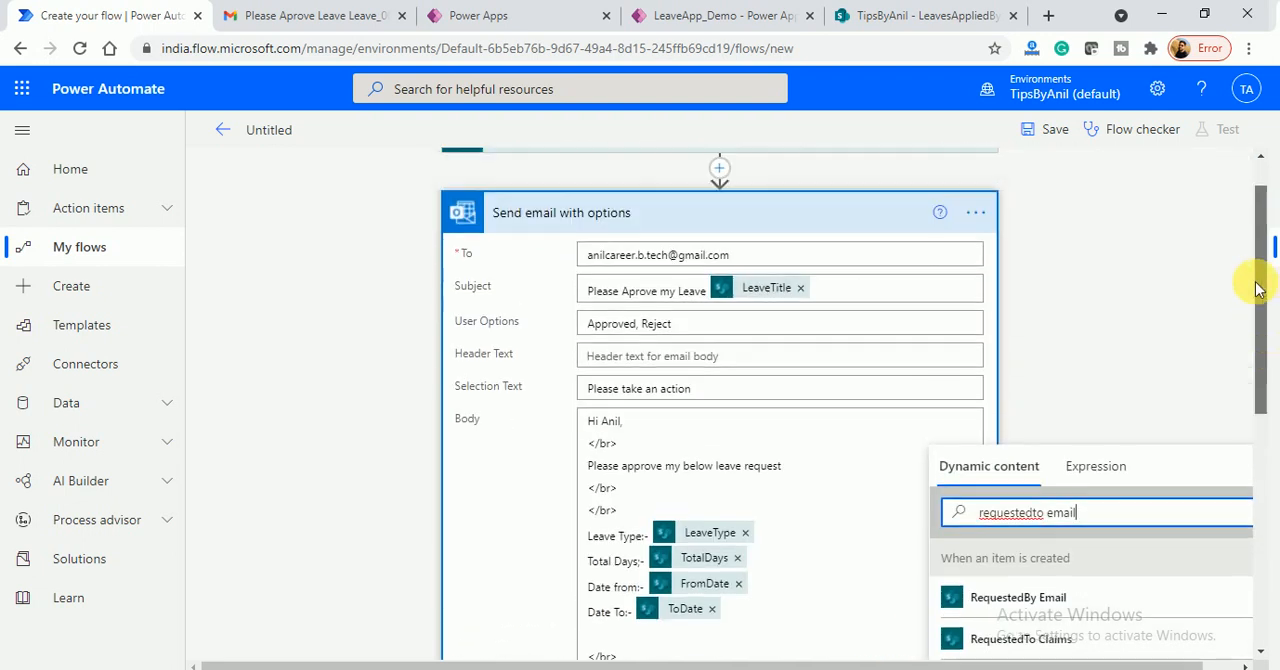
{"action": "left_click", "coordinate": [720, 264]}
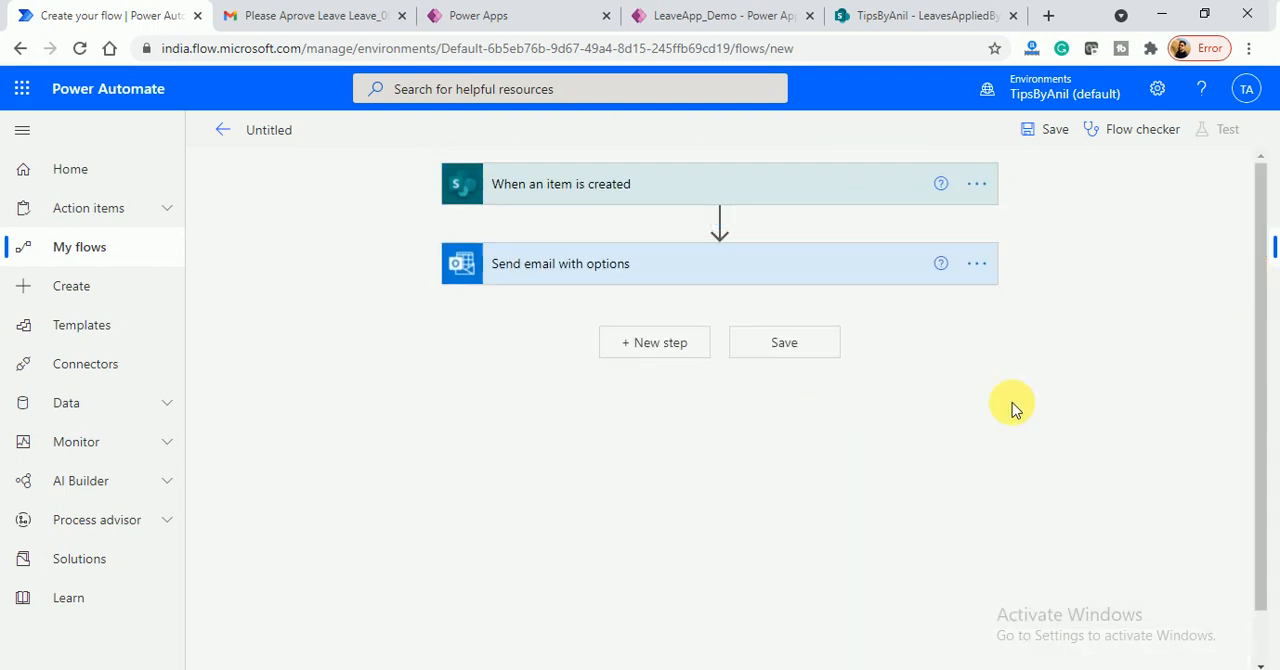
{"action": "left_click", "coordinate": [655, 342]}
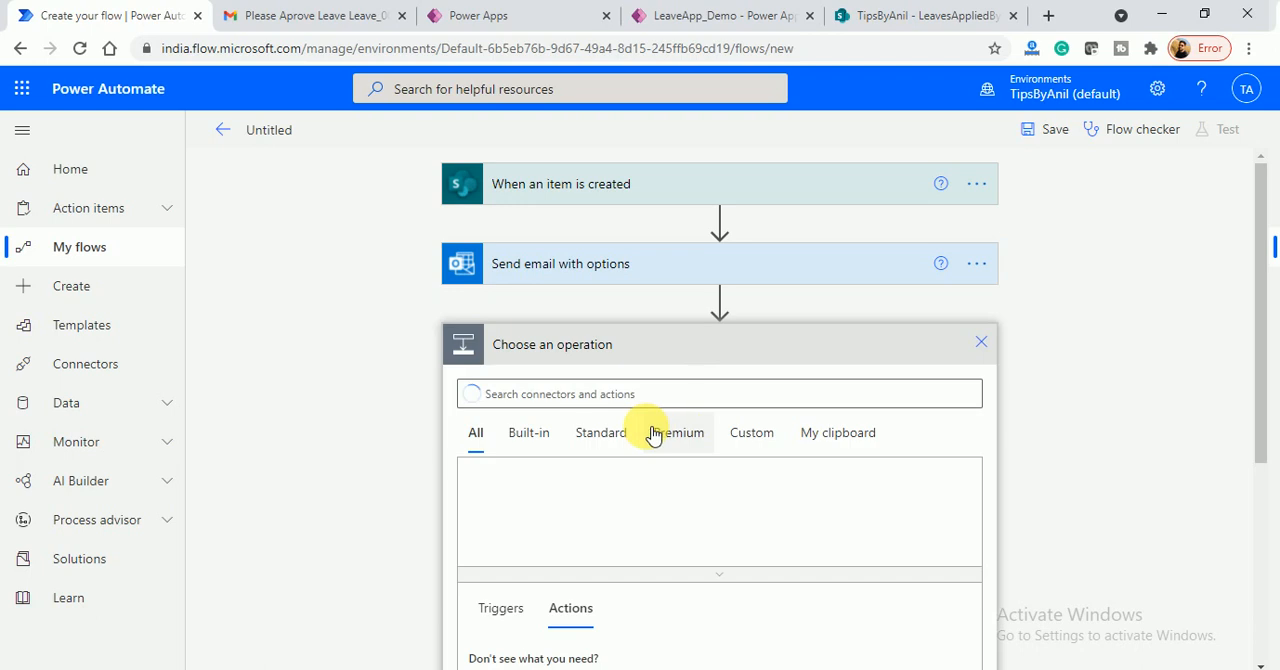
{"action": "type", "text": "update"}
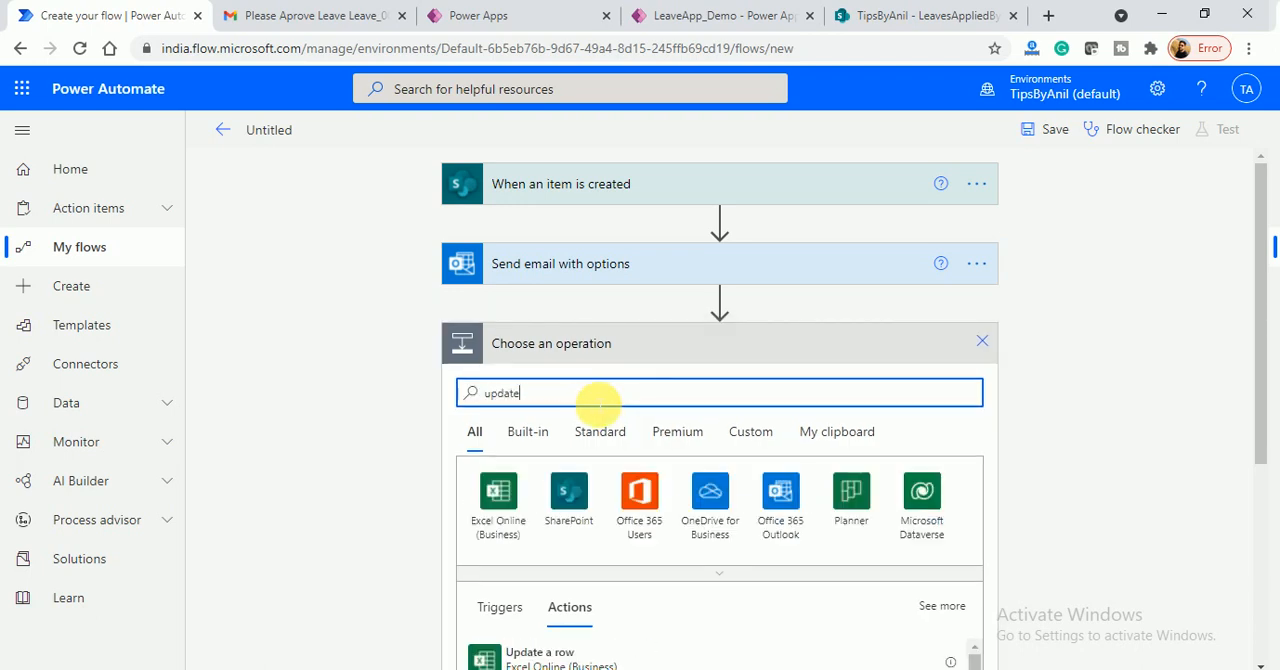
{"action": "left_click", "coordinate": [569, 500]}
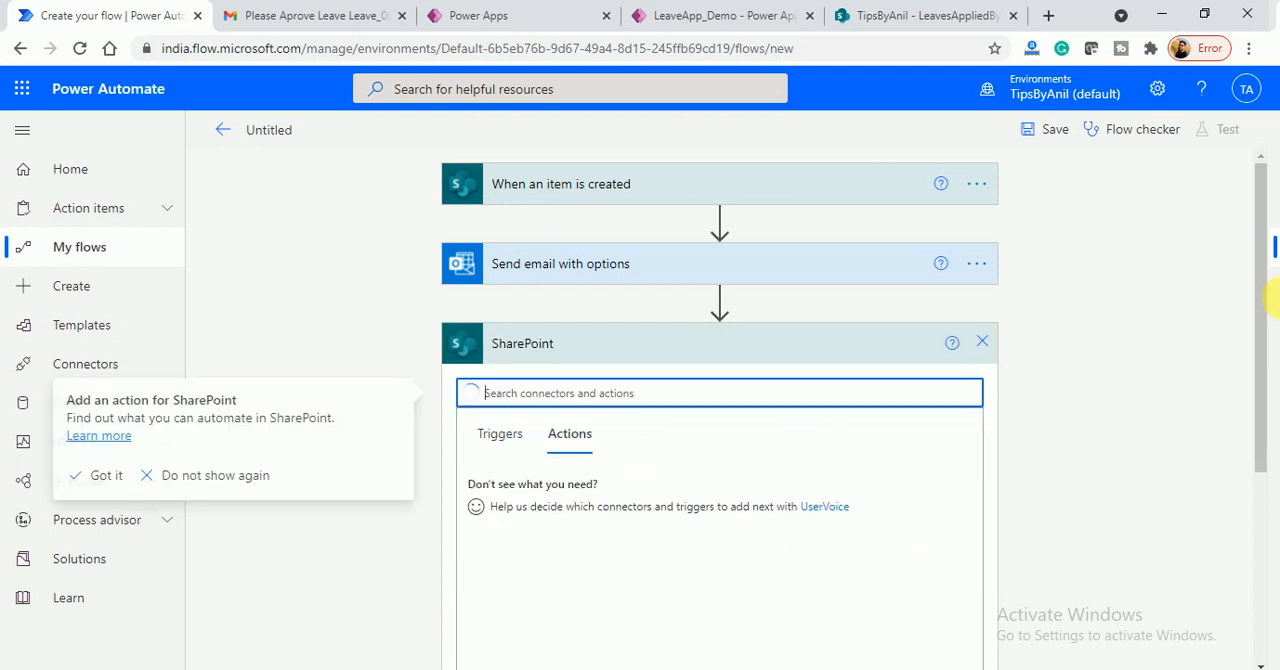
{"action": "left_click_drag", "start_coordinate": [1262, 281], "coordinate": [1250, 399]}
{"action": "type", "text": "up"}
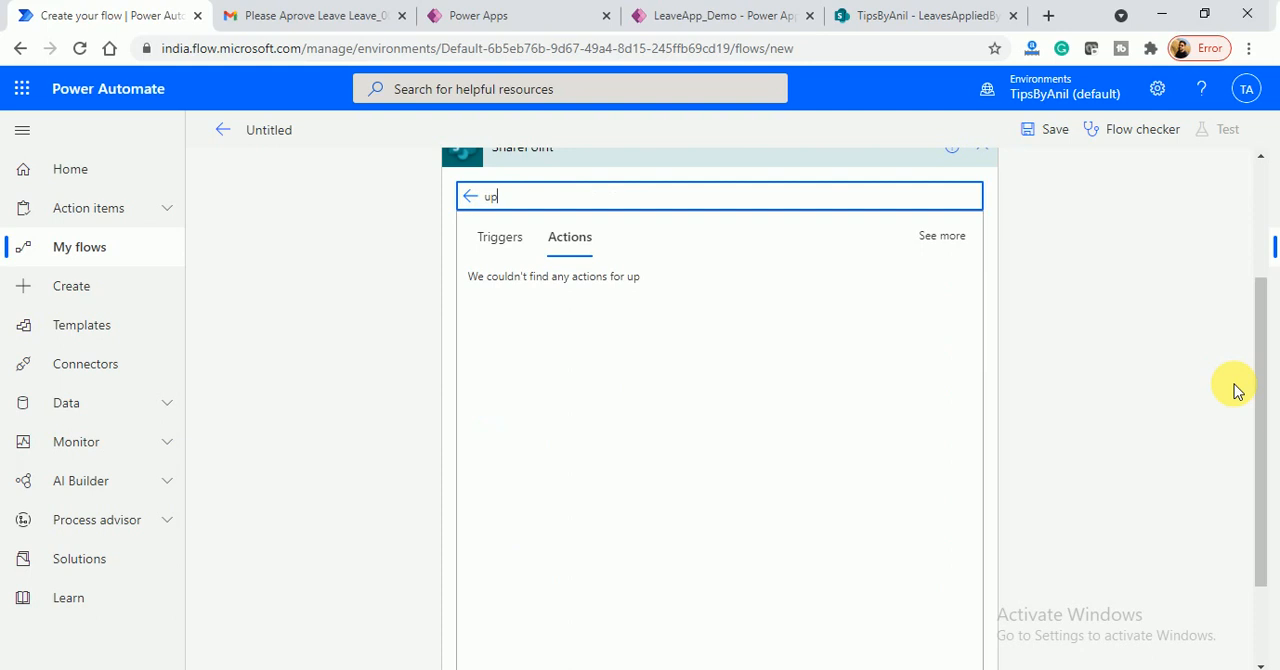
{"action": "type", "text": "date"}
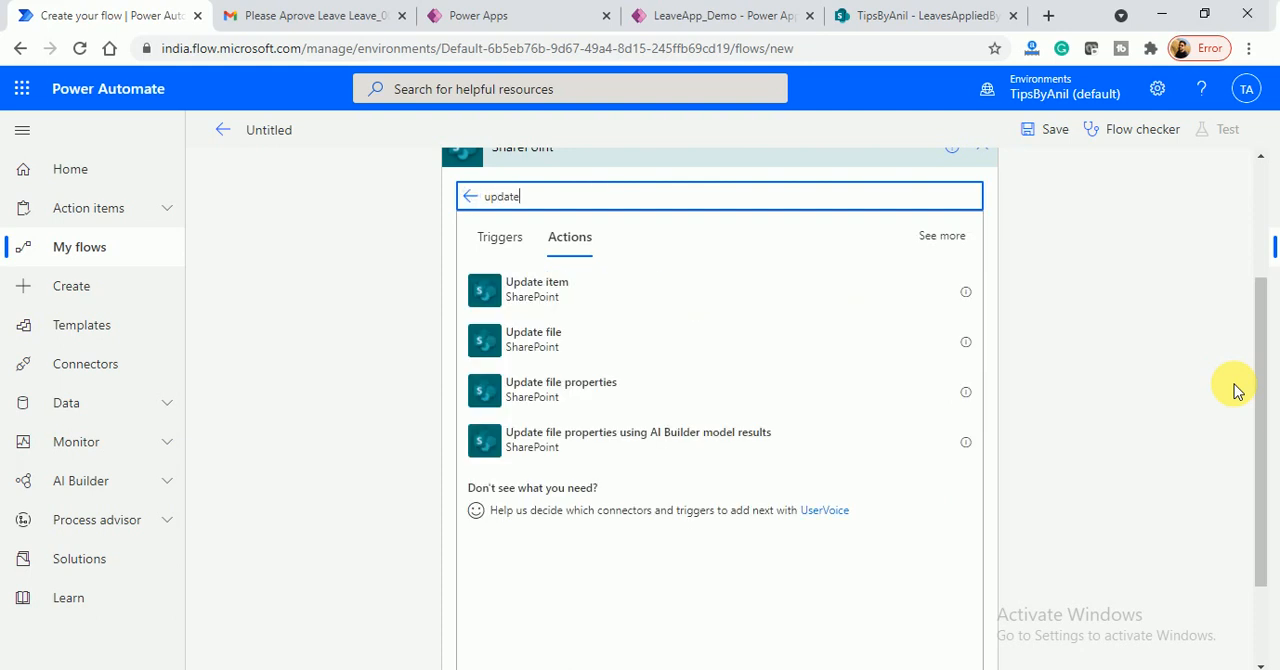
{"action": "left_click", "coordinate": [571, 287]}
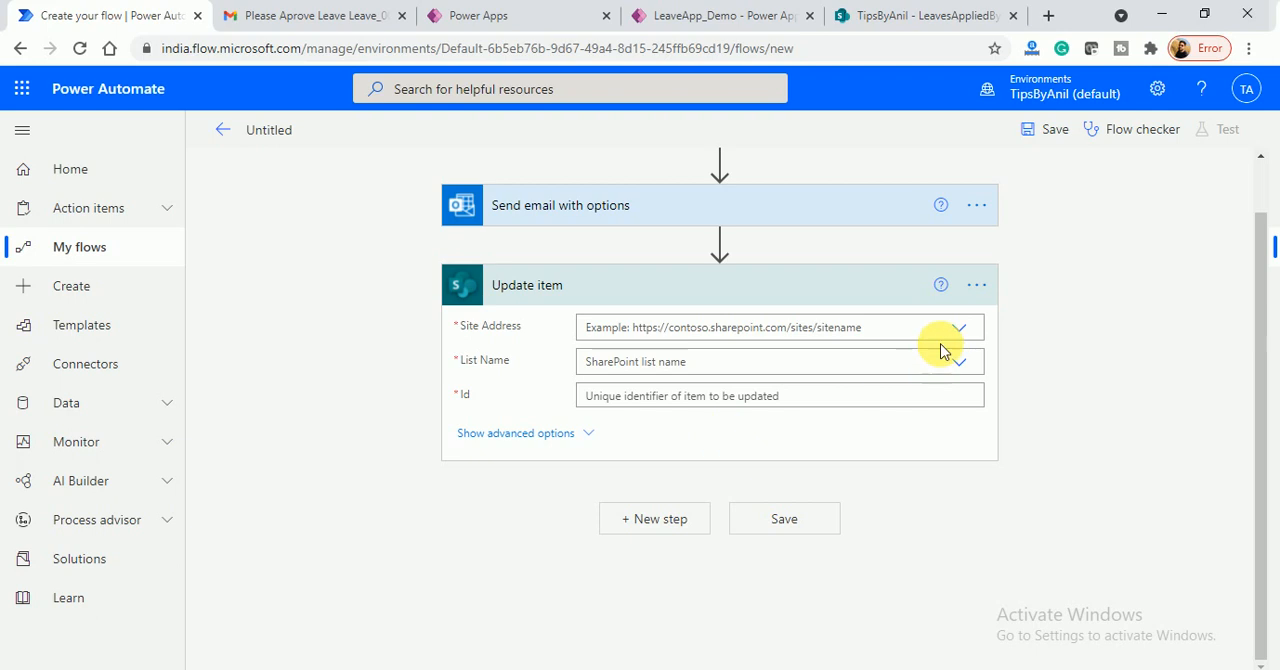
- Point the Update item action to the TipsByAnil site's LeavesAppliedByUsers list, with the trigger's ID dynamic value as Id
{"action": "left_click", "coordinate": [960, 334]}
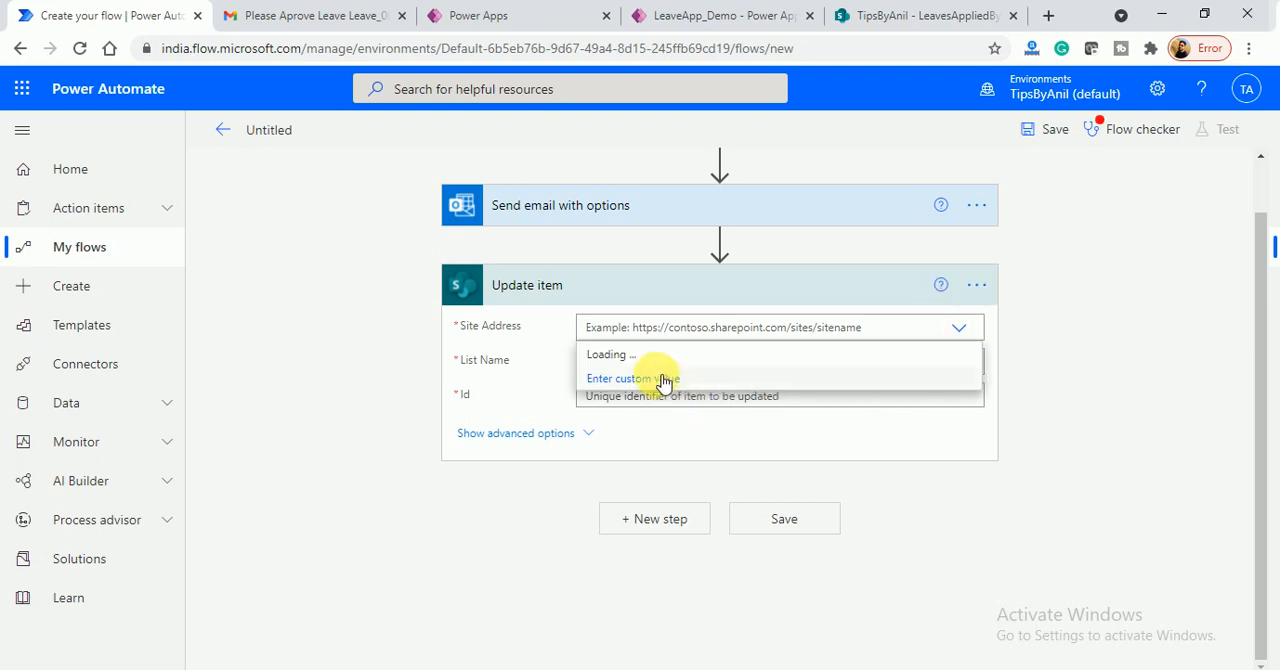
{"action": "left_click", "coordinate": [767, 378]}
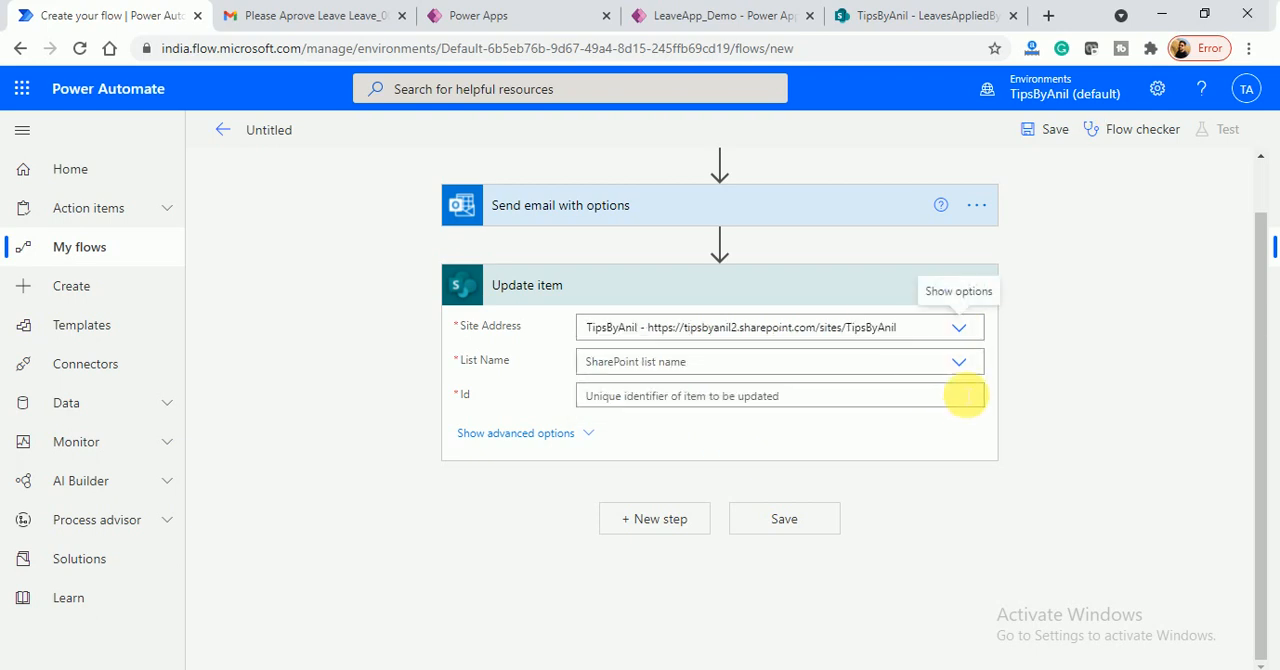
{"action": "left_click", "coordinate": [764, 362]}
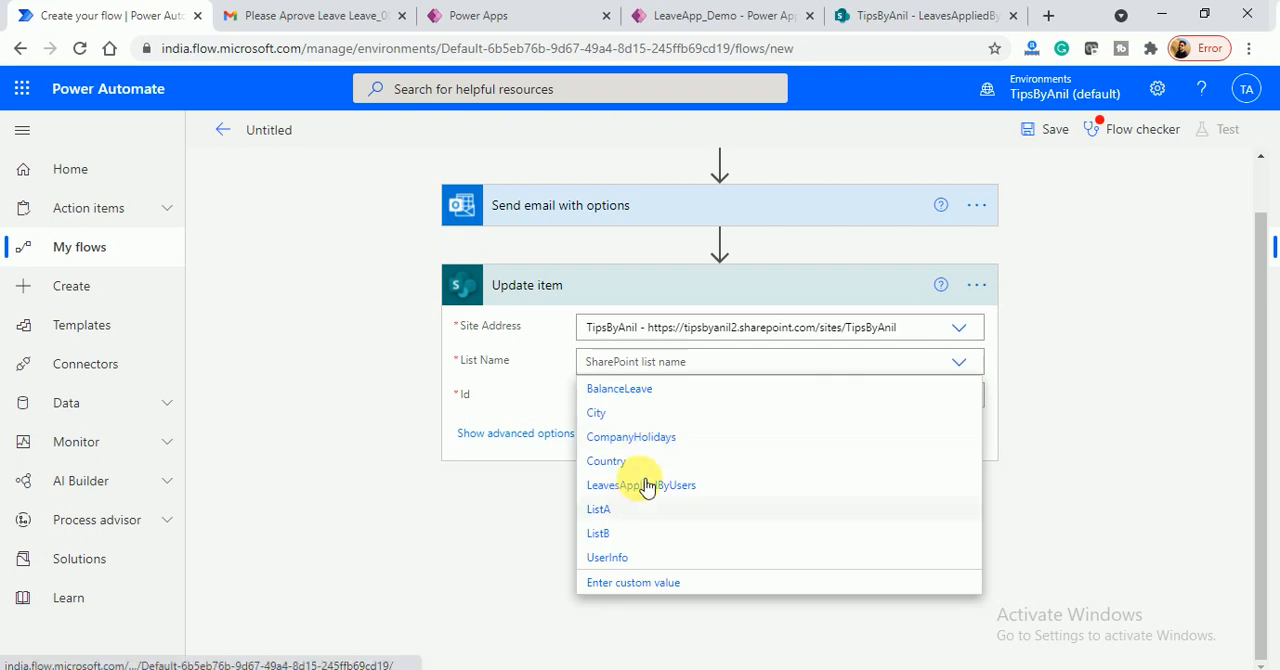
{"action": "left_click", "coordinate": [689, 486]}
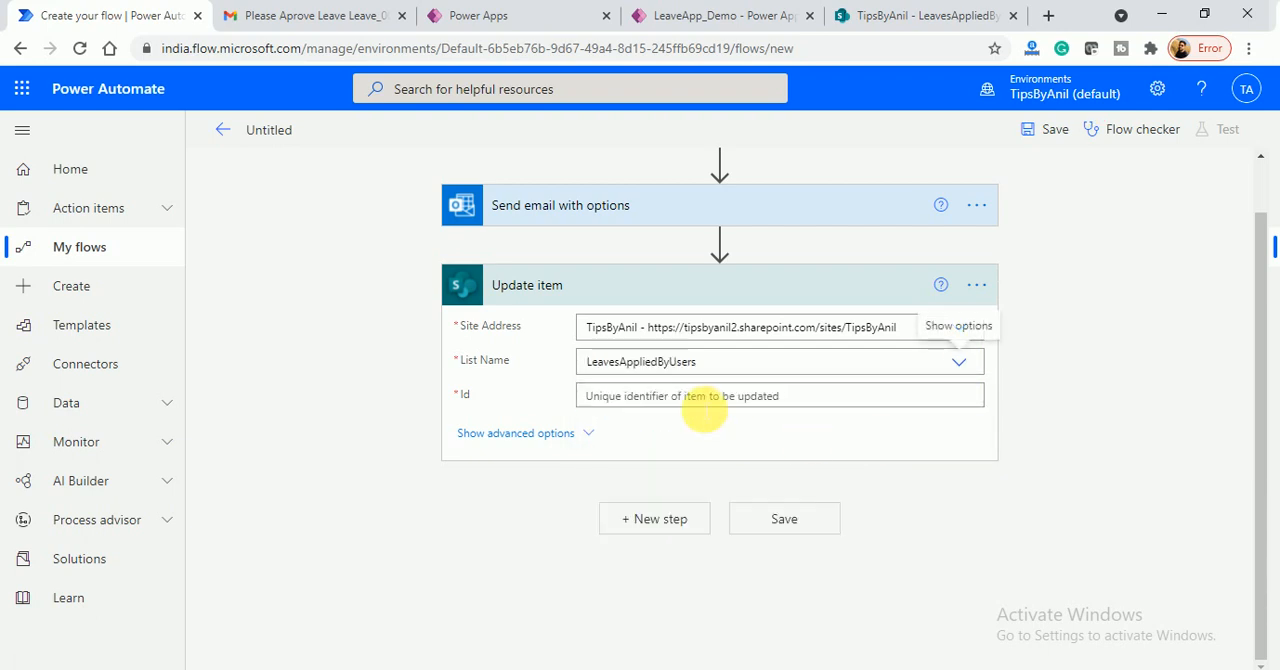
{"action": "left_click", "coordinate": [703, 403]}
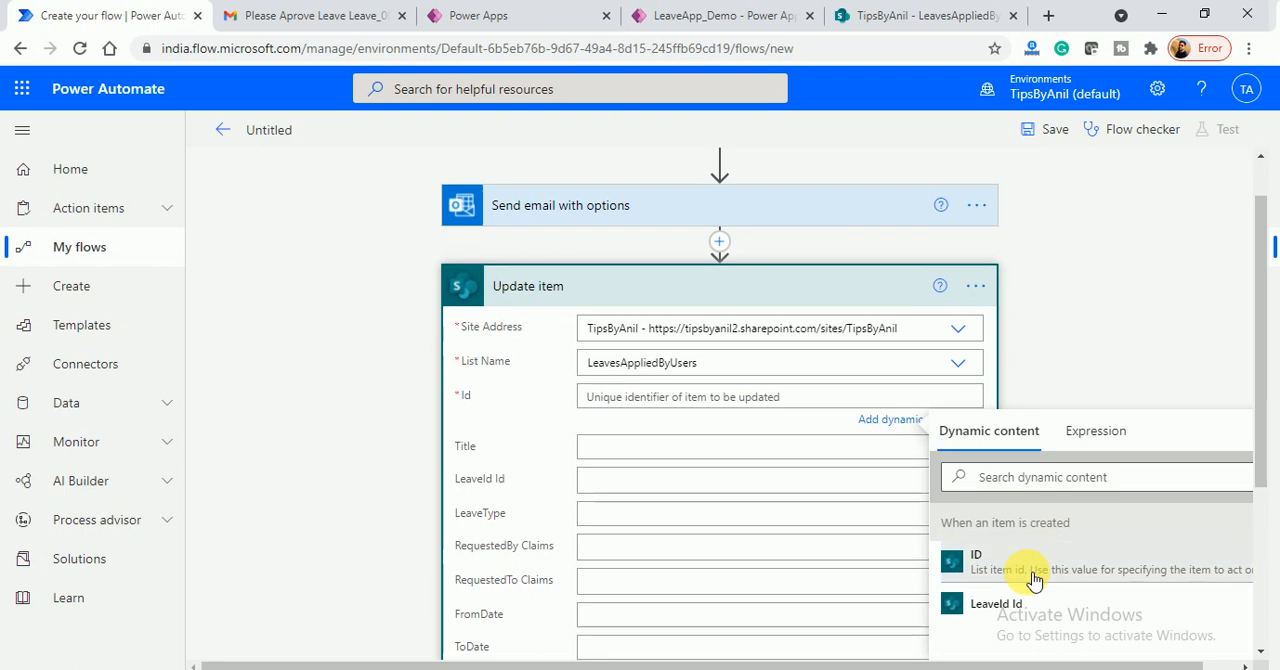
{"action": "left_click", "coordinate": [1034, 576]}
- Set LeaveStatus Value to a custom value using the email action's SelectedOption dynamic content, and save the flow
{"action": "left_click_drag", "start_coordinate": [1262, 300], "coordinate": [1262, 458]}
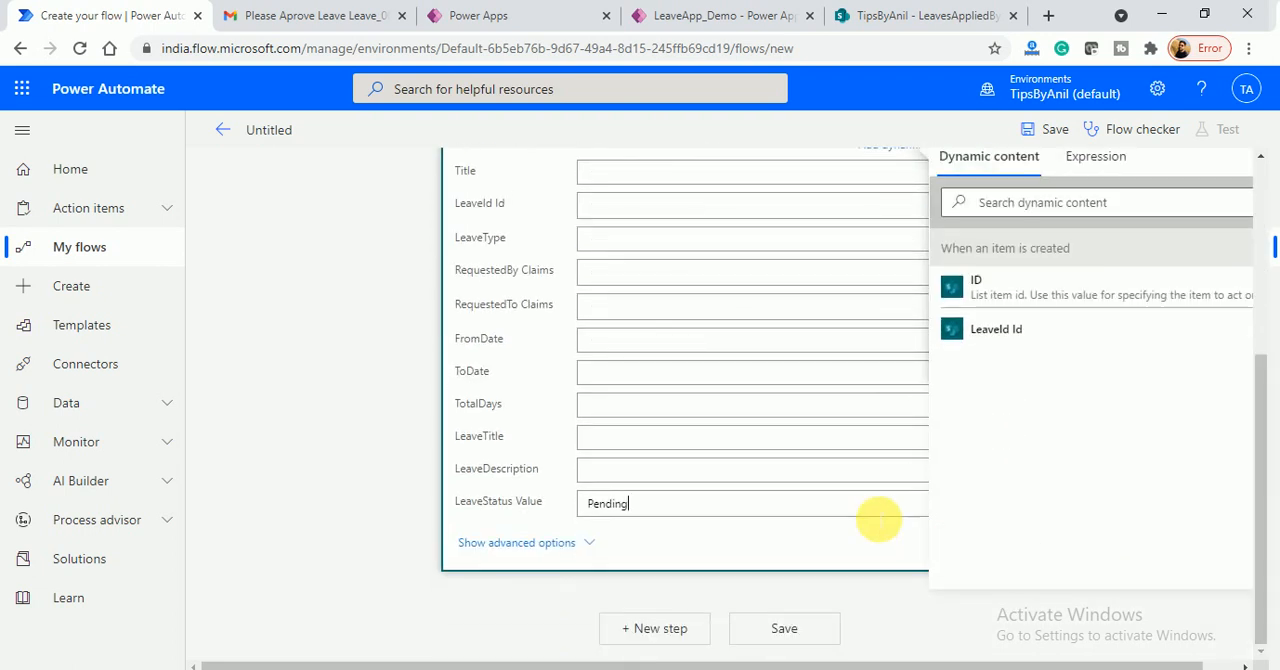
{"action": "left_click", "coordinate": [878, 519]}
{"action": "left_click", "coordinate": [672, 628]}
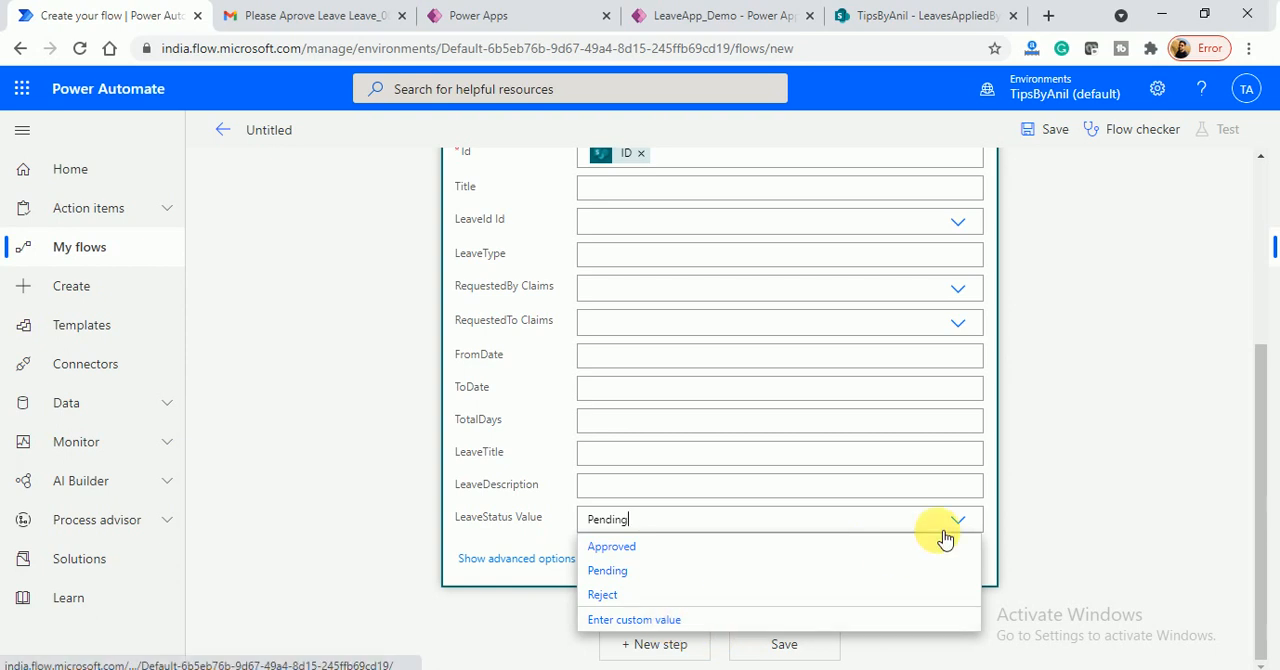
{"action": "left_click", "coordinate": [909, 549]}
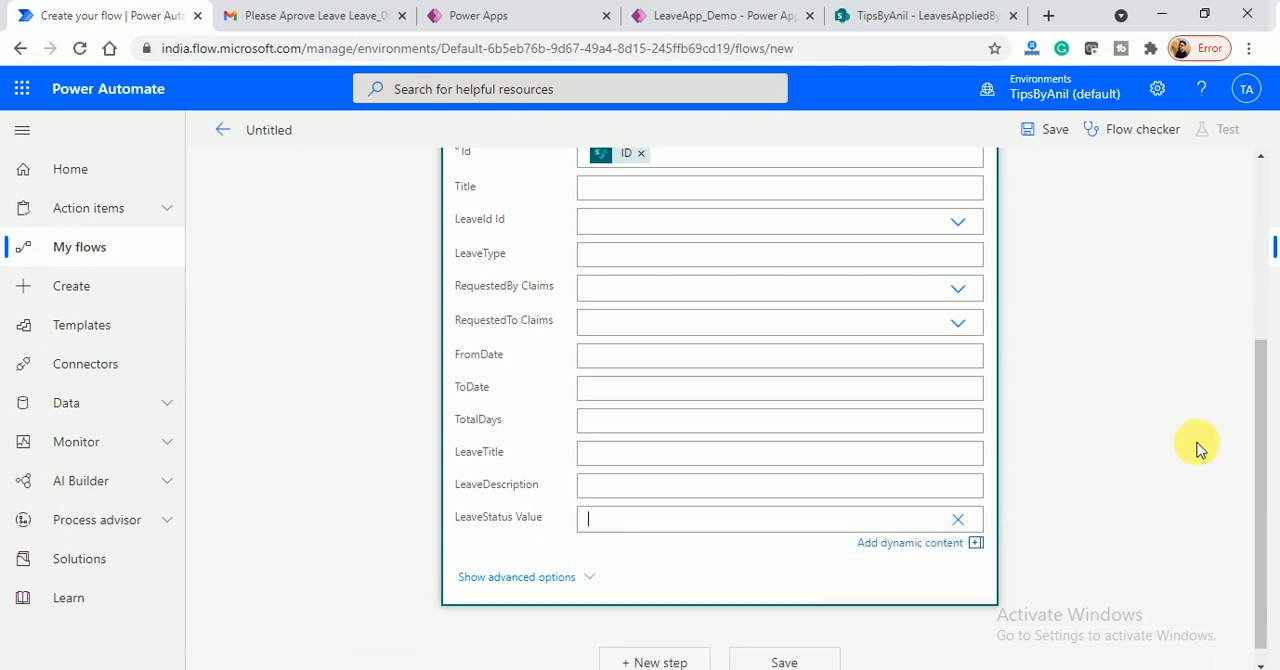
{"action": "left_click_drag", "start_coordinate": [1260, 402], "coordinate": [1265, 541]}
{"action": "left_click", "coordinate": [928, 525]}
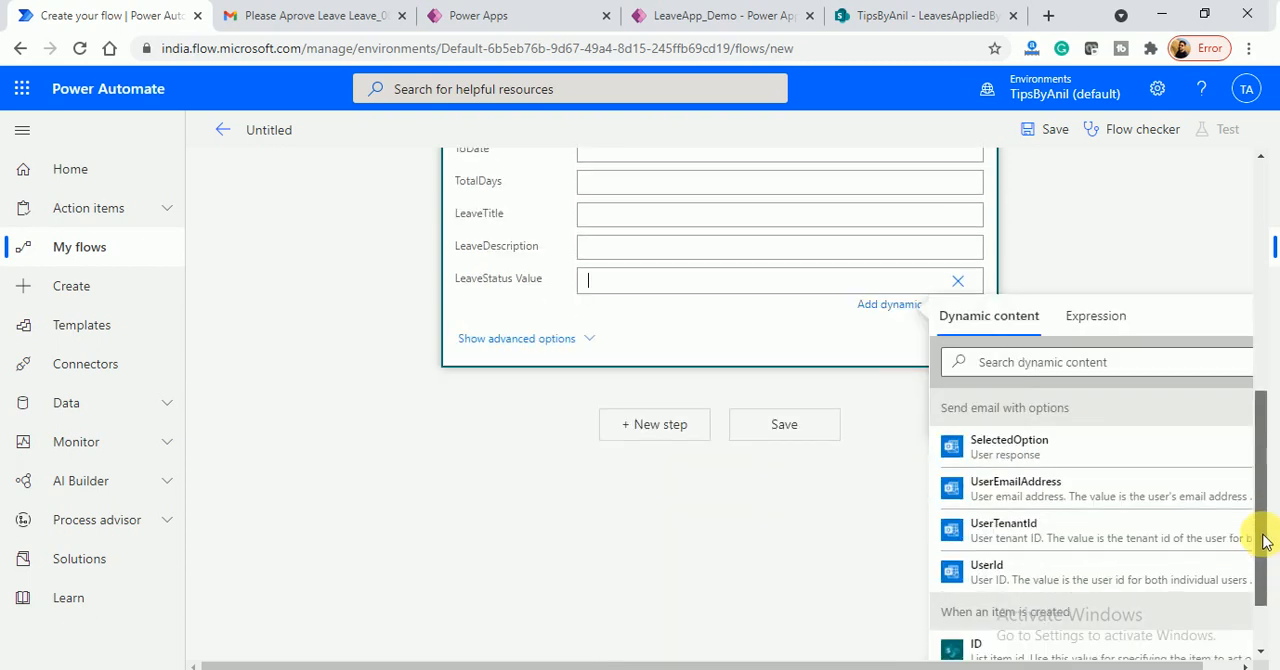
{"action": "left_click", "coordinate": [1015, 428]}
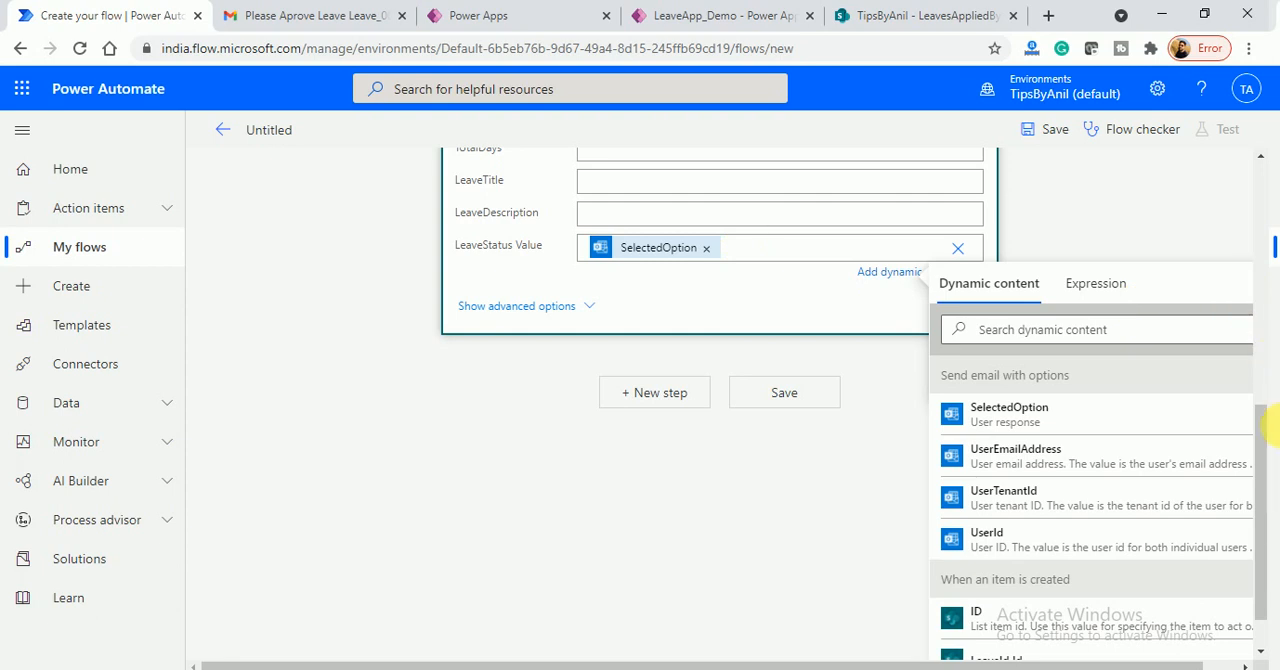
{"action": "left_click", "coordinate": [1050, 137]}
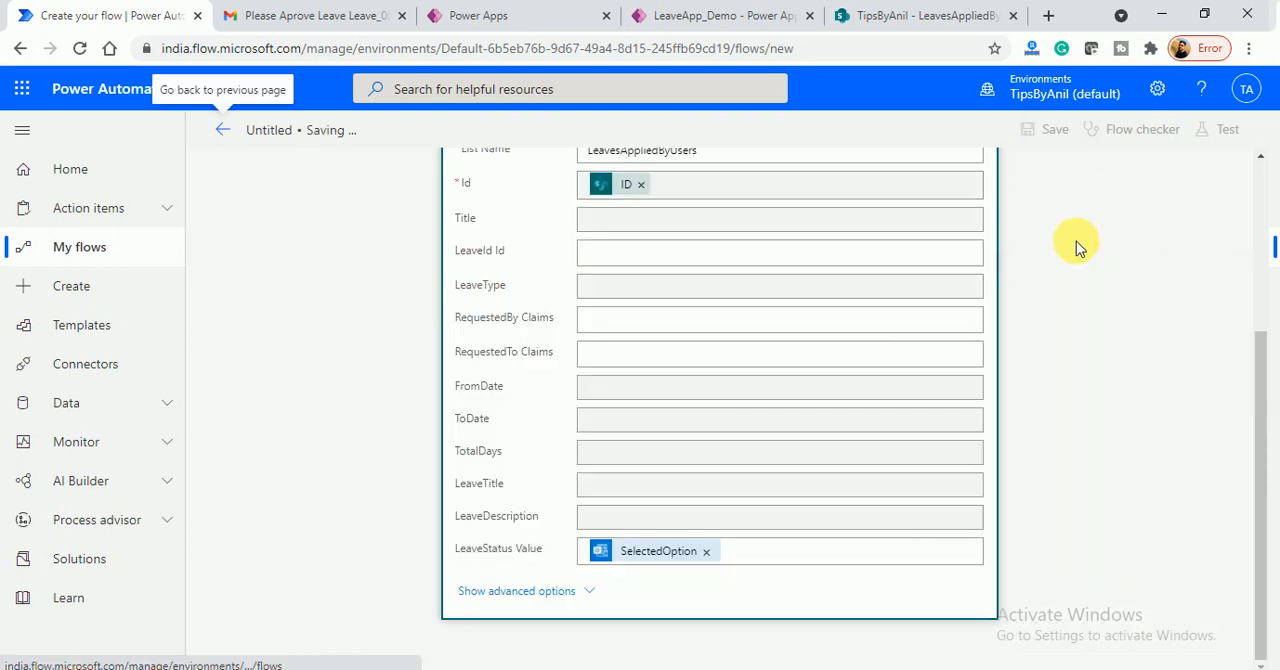
- Review the Update item action's fields and save the flow again
{"action": "scroll", "coordinate": [1260, 360], "scroll_direction": "up", "scroll_amount": 3}
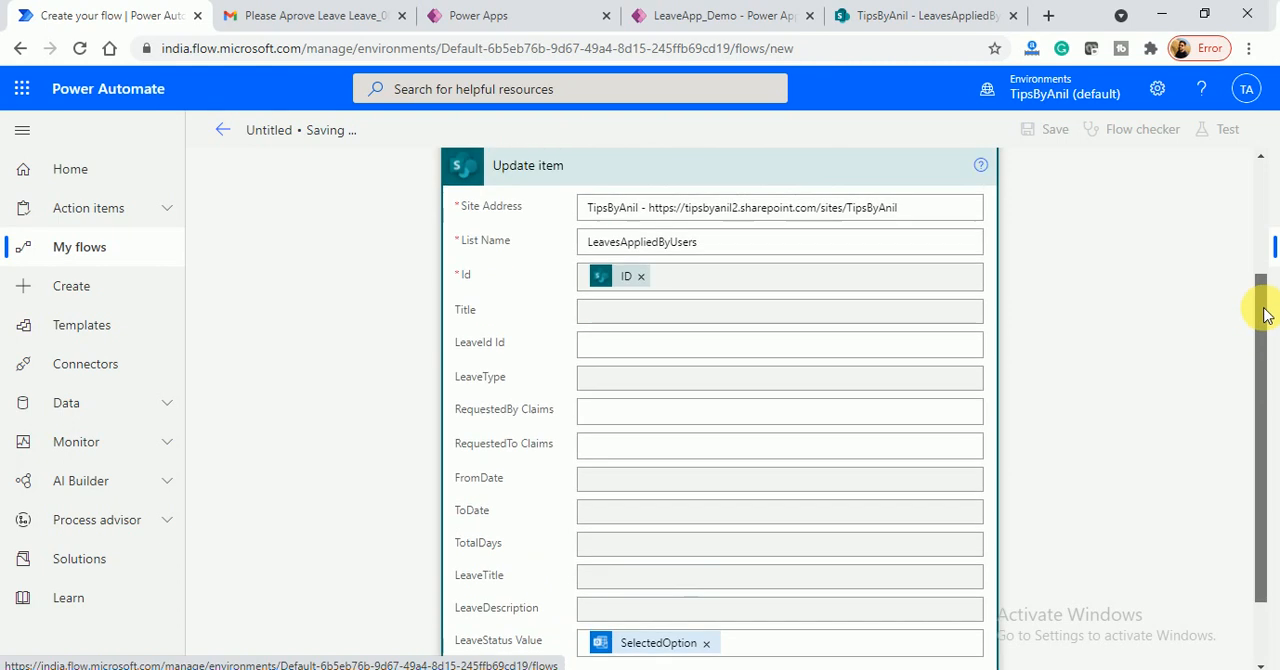
{"action": "scroll", "coordinate": [1268, 335], "scroll_direction": "down", "scroll_amount": 3}
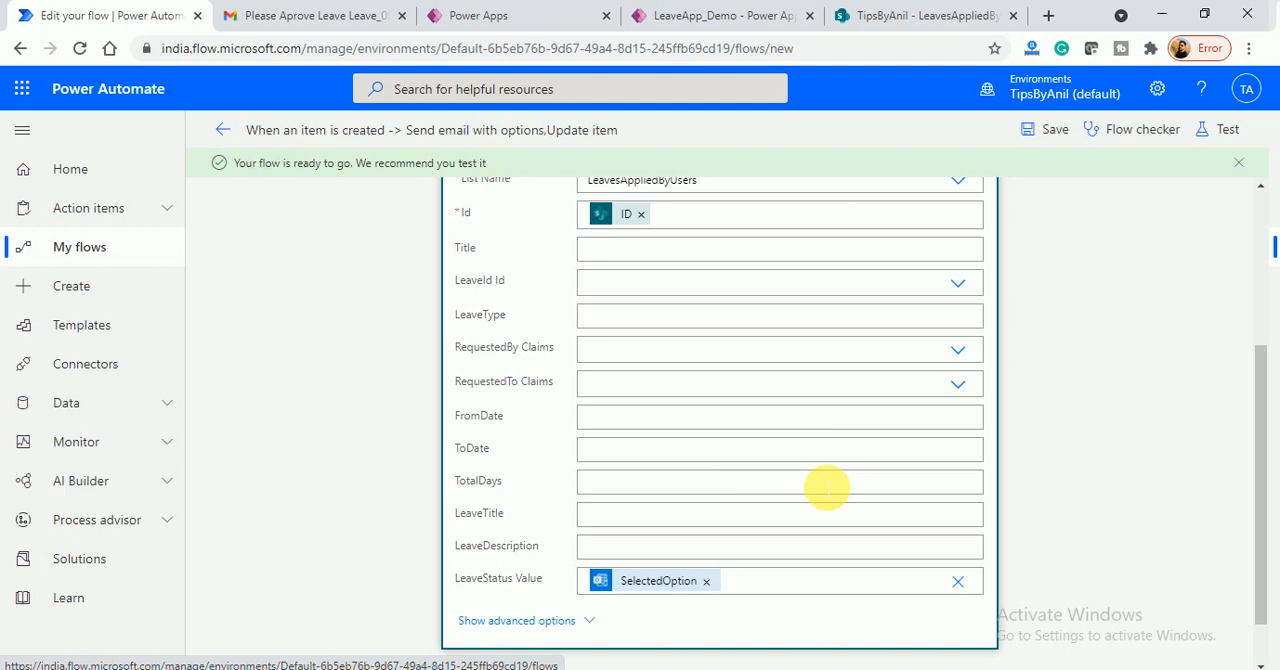
{"action": "left_click", "coordinate": [1050, 129]}
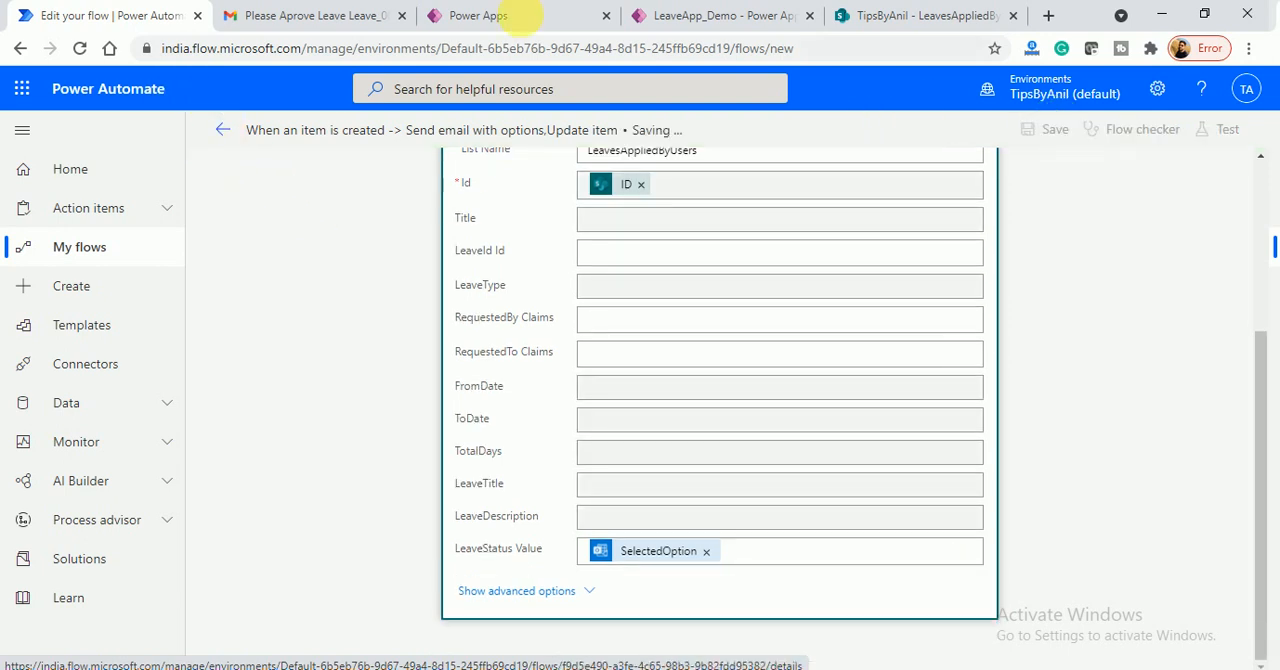
- Check the Gmail message list and the SharePoint LeavesAppliedByUsers list before submitting a test request
{"action": "left_click", "coordinate": [688, 15]}
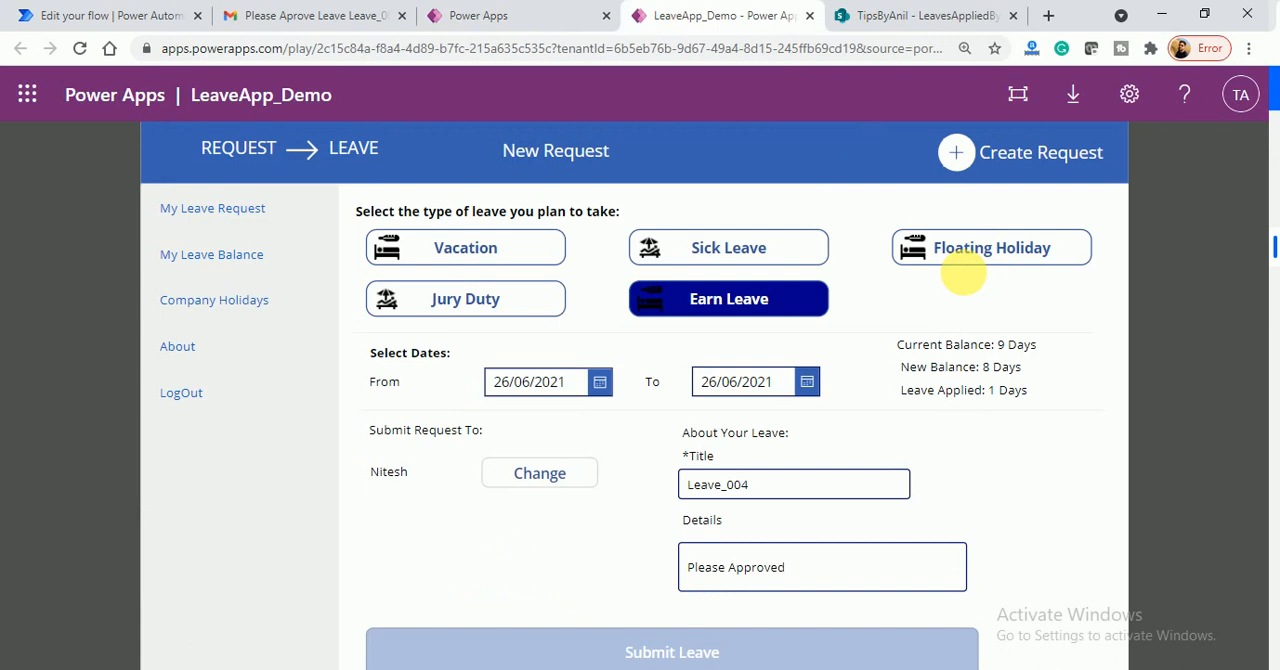
{"action": "left_click", "coordinate": [268, 17]}
{"action": "left_click", "coordinate": [262, 148]}
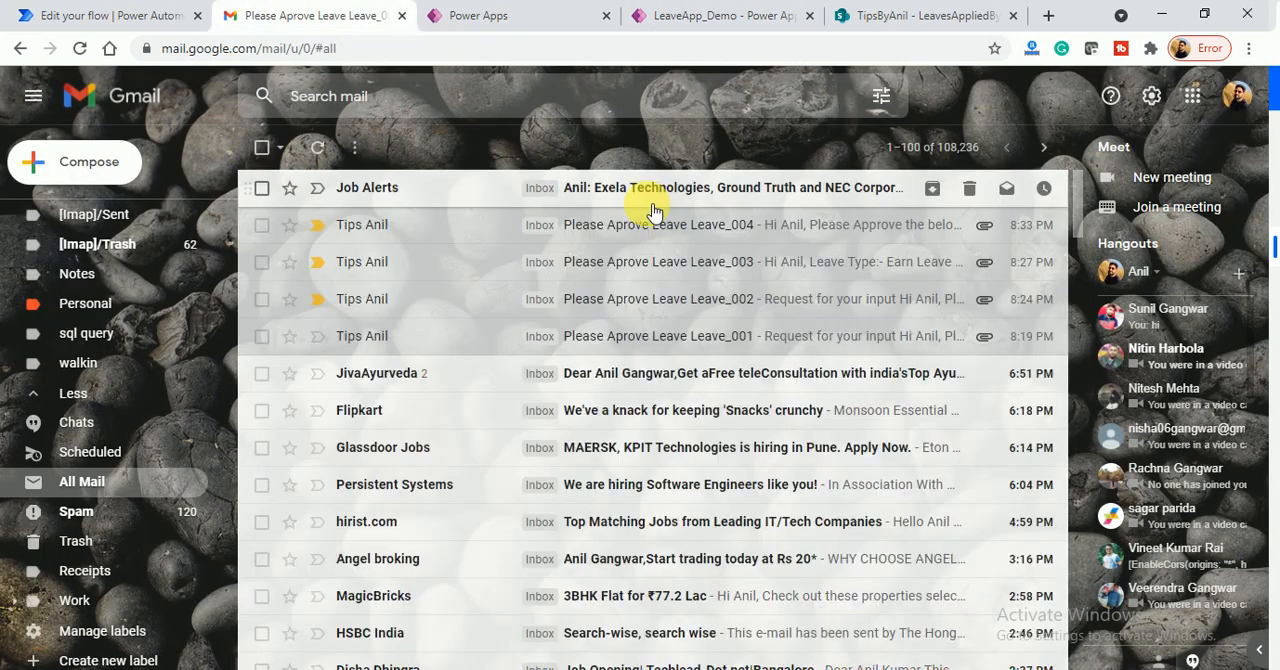
{"action": "left_click", "coordinate": [848, 18]}
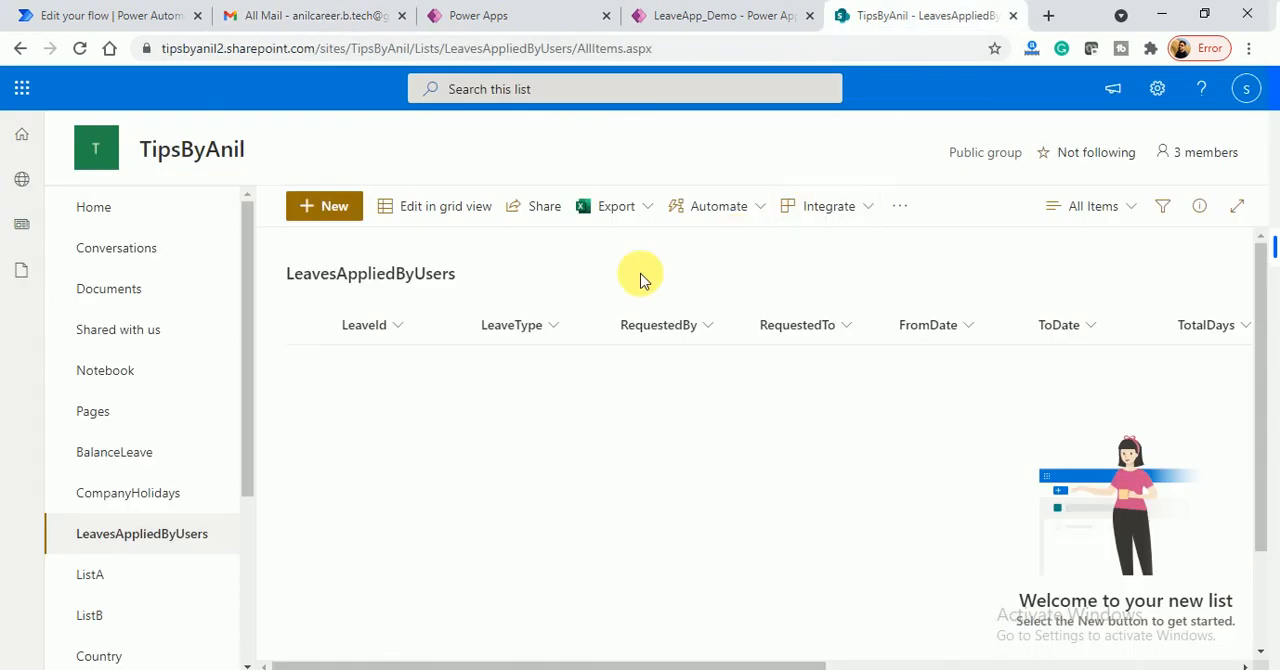
- In LeaveApp_Demo, title the Earn Leave request for 26/06/2021 Leave_001 and submit it
{"action": "left_click", "coordinate": [648, 15]}
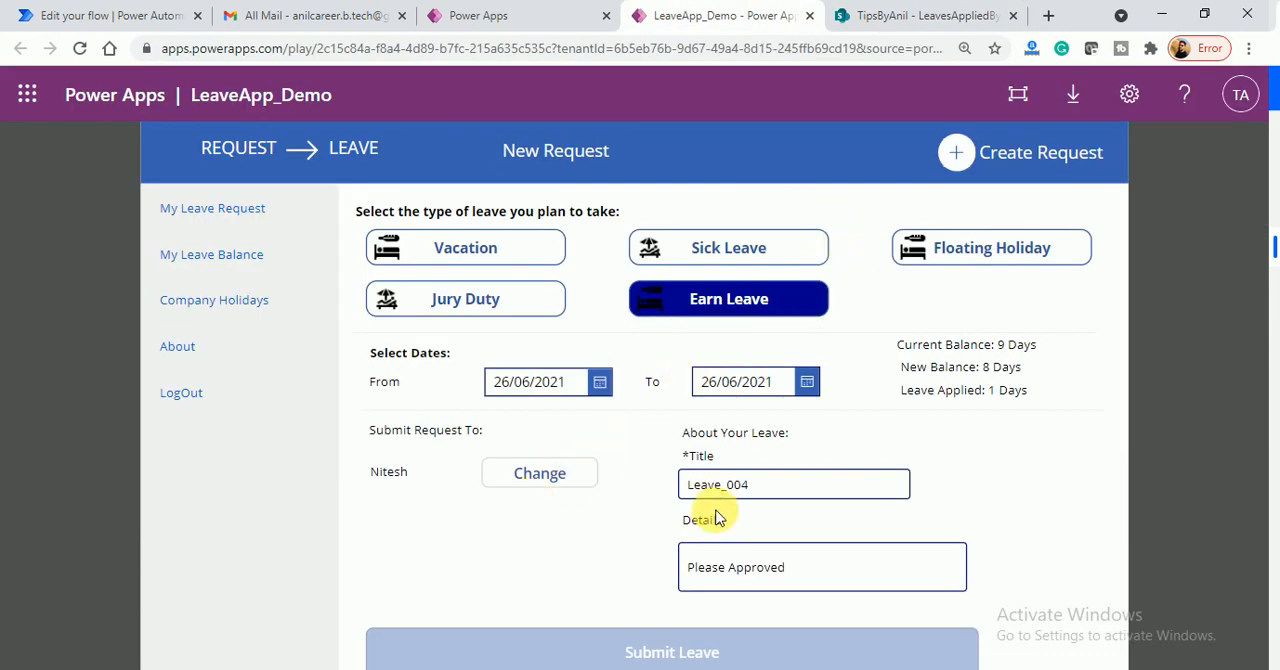
{"action": "left_click", "coordinate": [773, 490]}
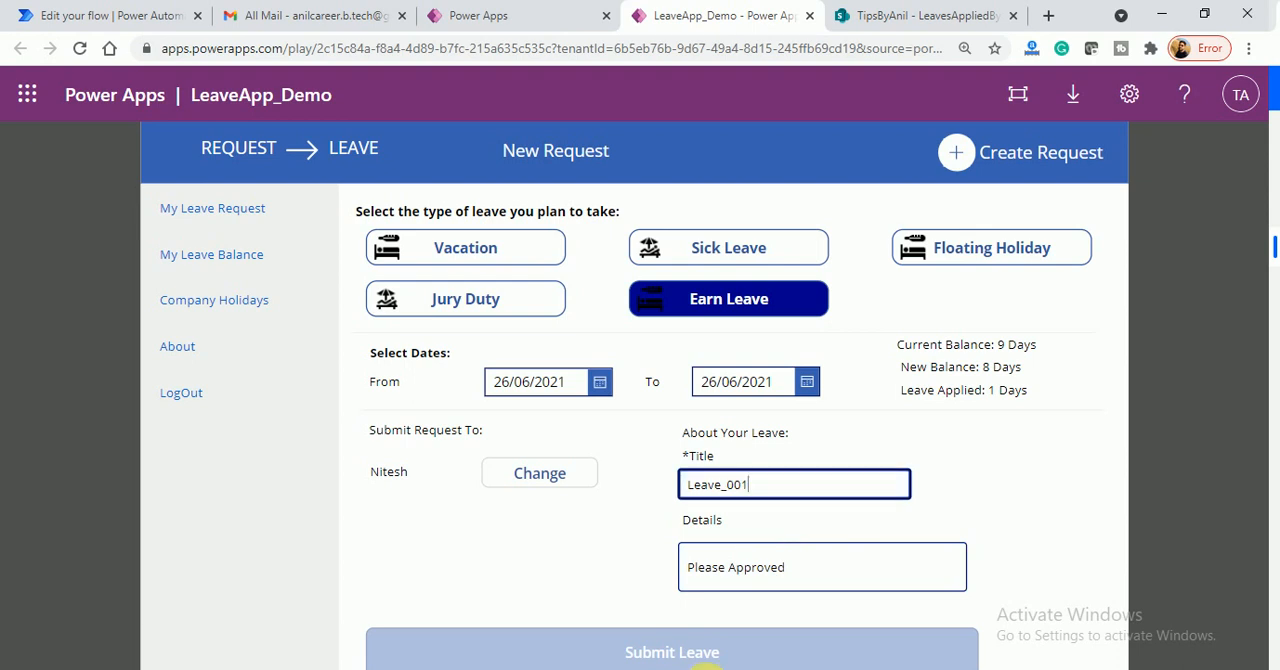
{"action": "left_click", "coordinate": [662, 652]}
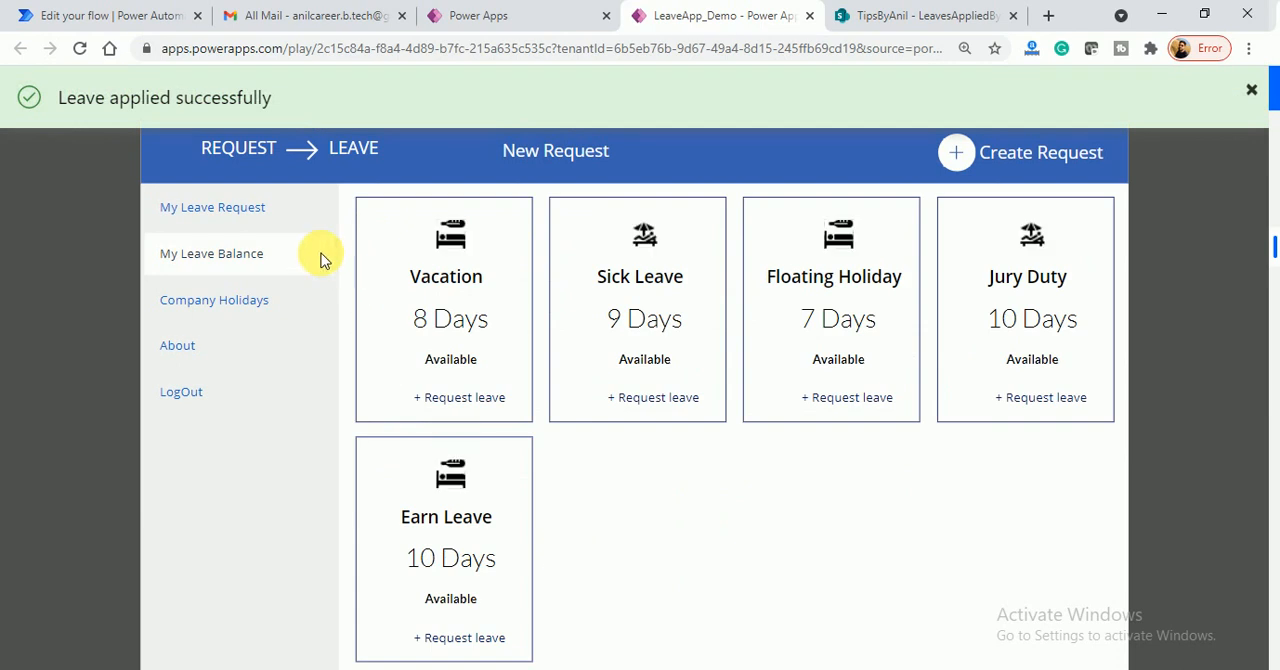
- In Power Automate, return to the flow's details page, refresh its run history and open the latest run
{"action": "left_click", "coordinate": [183, 8]}
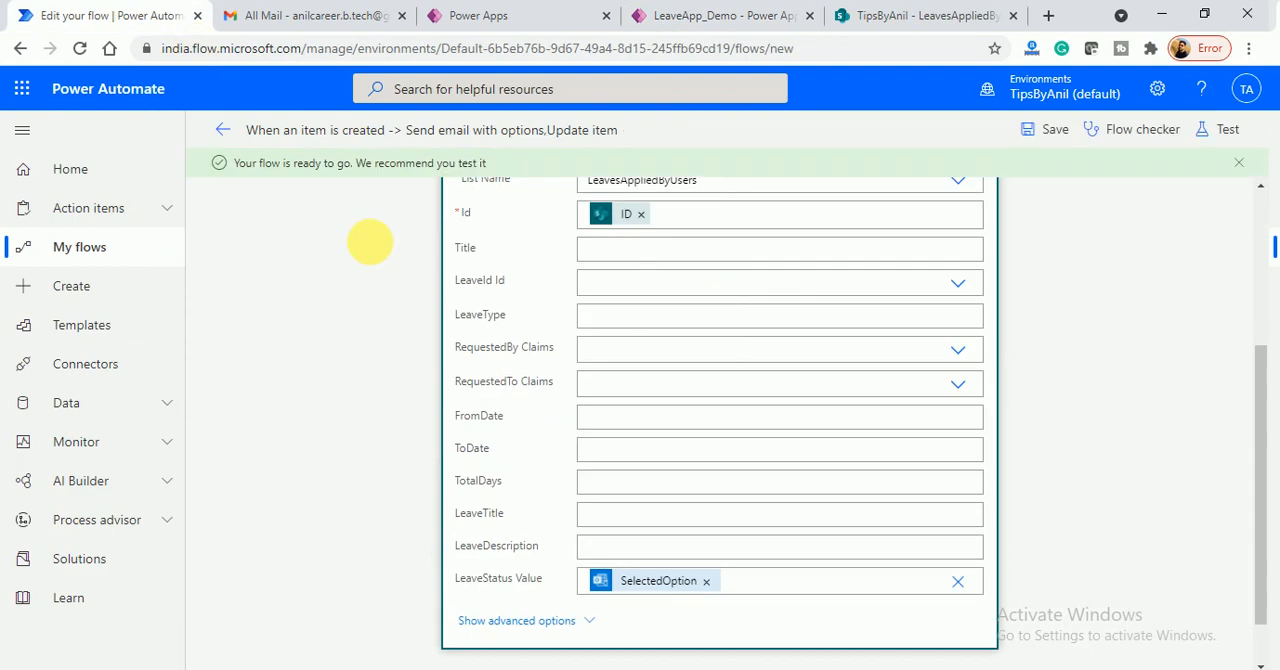
{"action": "left_click", "coordinate": [225, 138]}
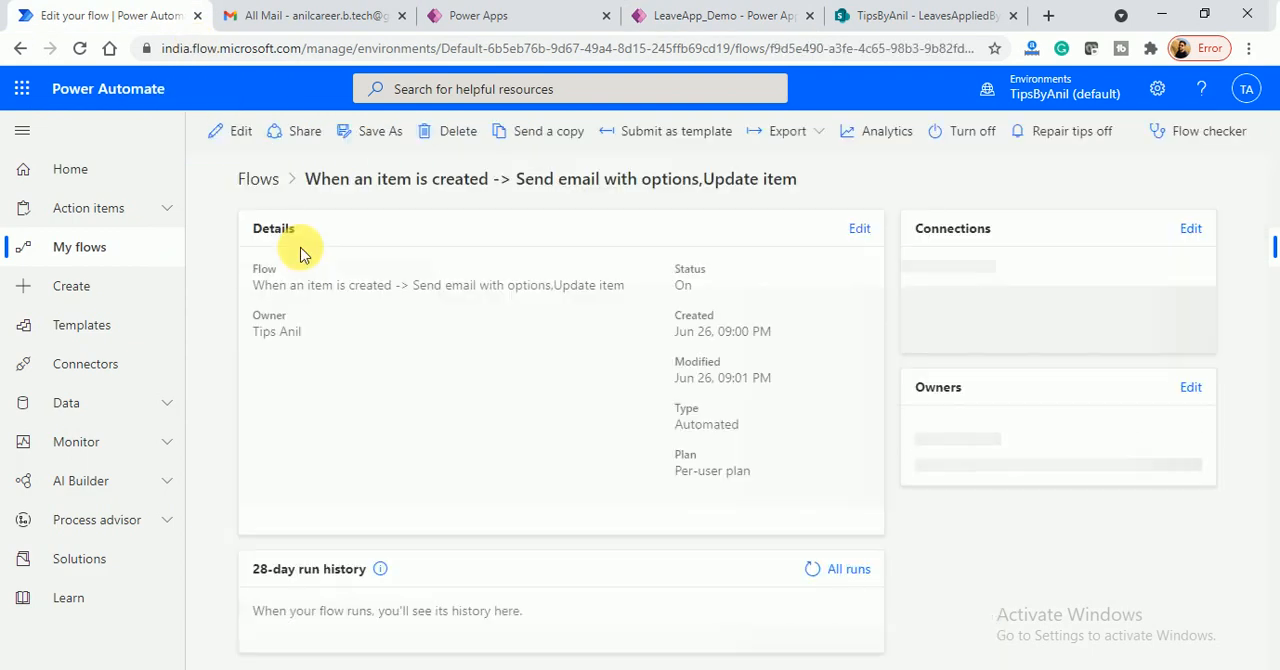
{"action": "scroll", "coordinate": [1260, 280], "scroll_direction": "down", "scroll_amount": 1}
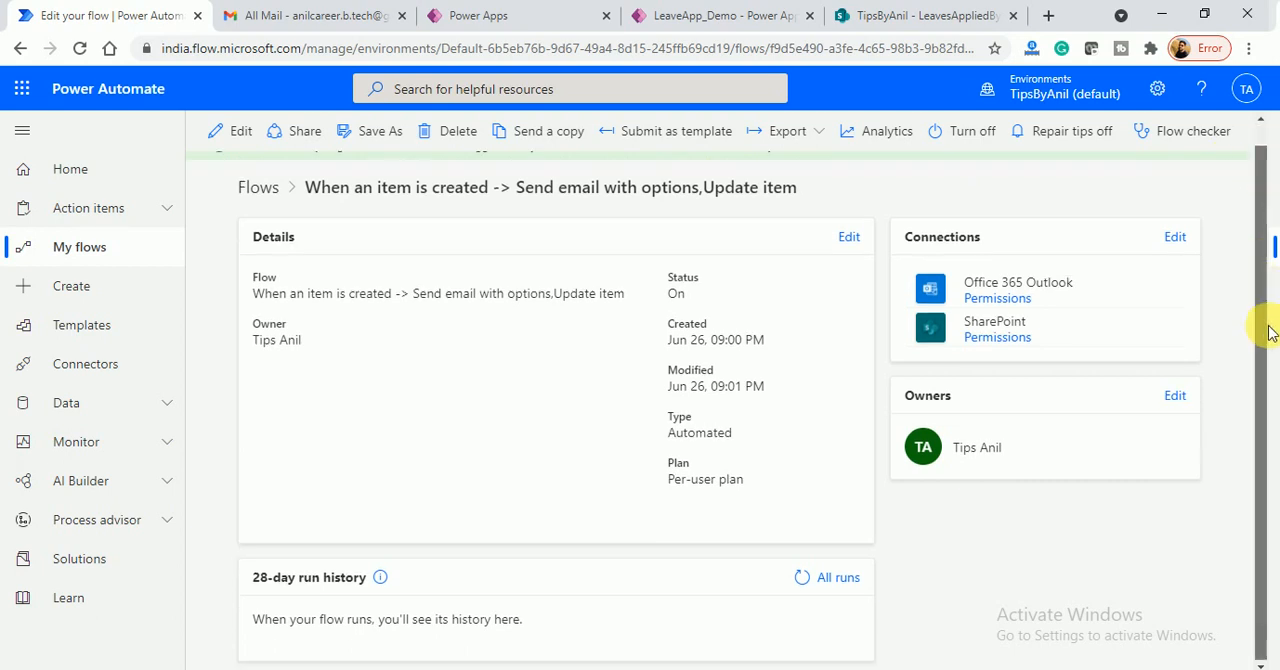
{"action": "left_click", "coordinate": [812, 580]}
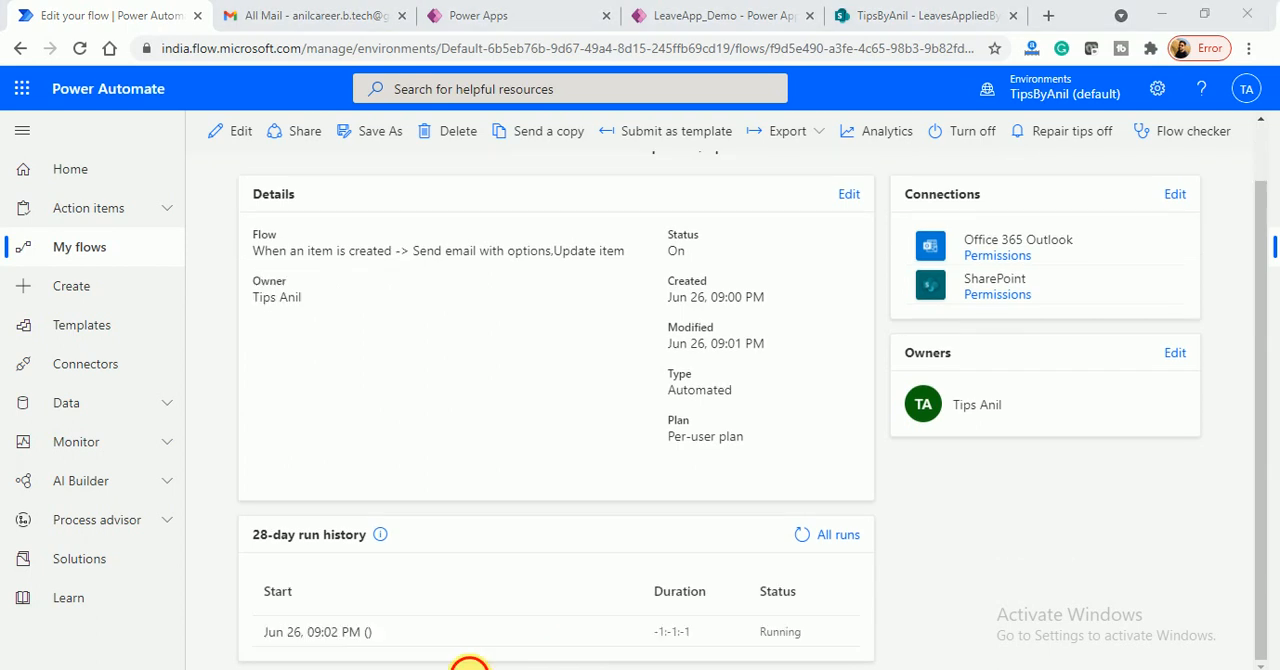
{"action": "left_click", "coordinate": [810, 536]}
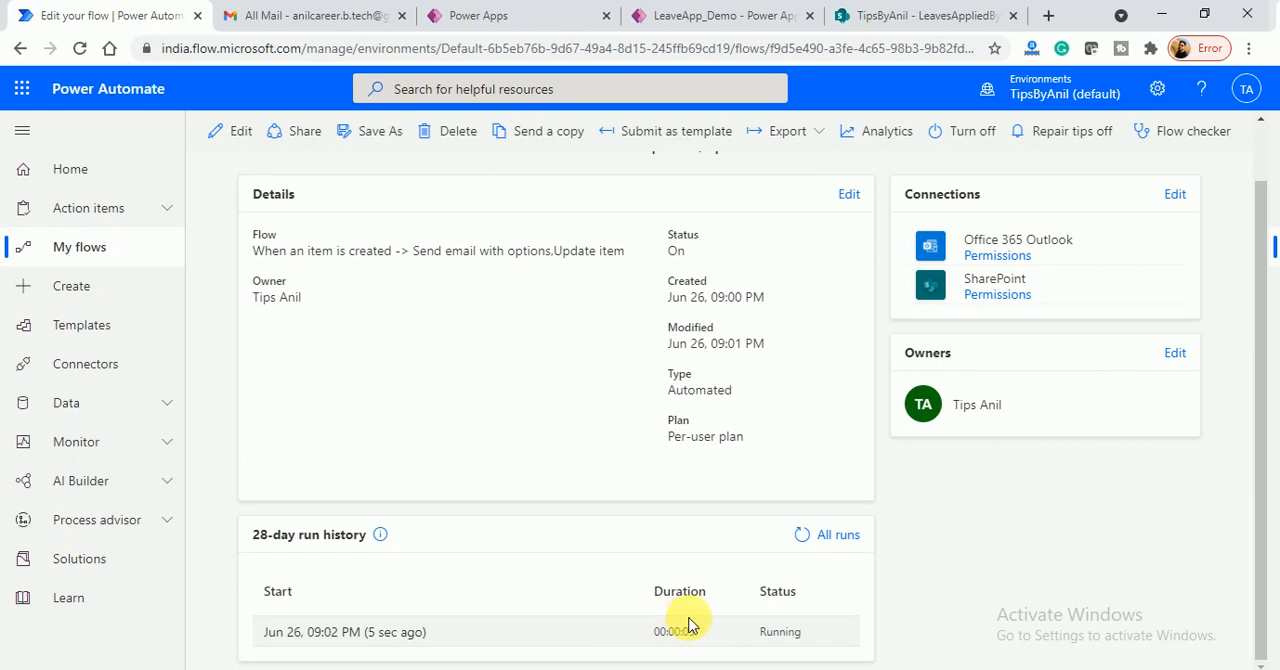
{"action": "left_click", "coordinate": [390, 632]}
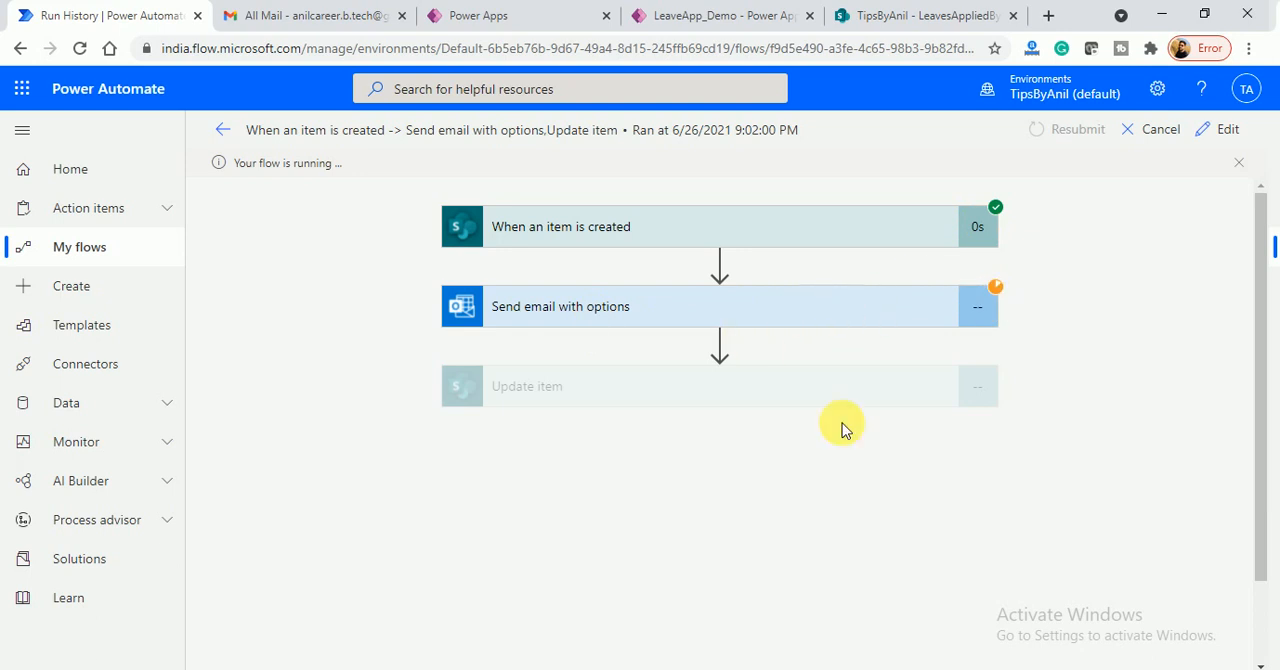
- In Gmail, reload All Mail, open the new Leave_001 approval email and examine its subject, body and response options
{"action": "left_click", "coordinate": [307, 20]}
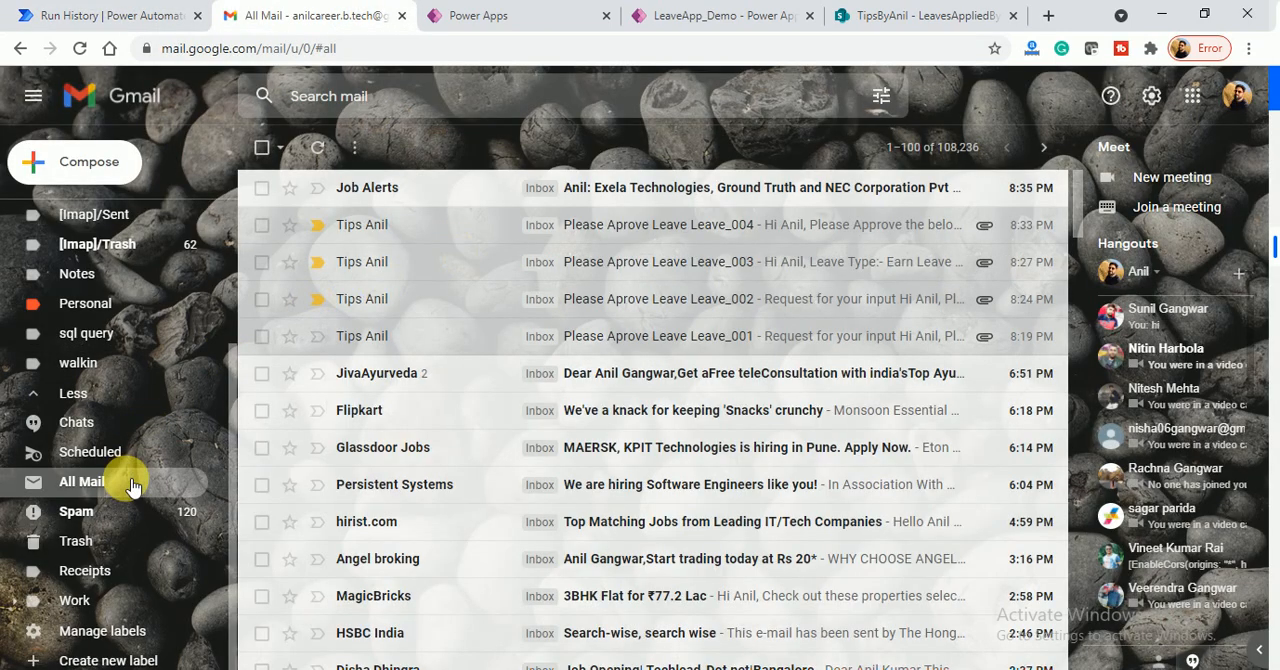
{"action": "left_click", "coordinate": [82, 481]}
{"action": "left_click", "coordinate": [125, 485]}
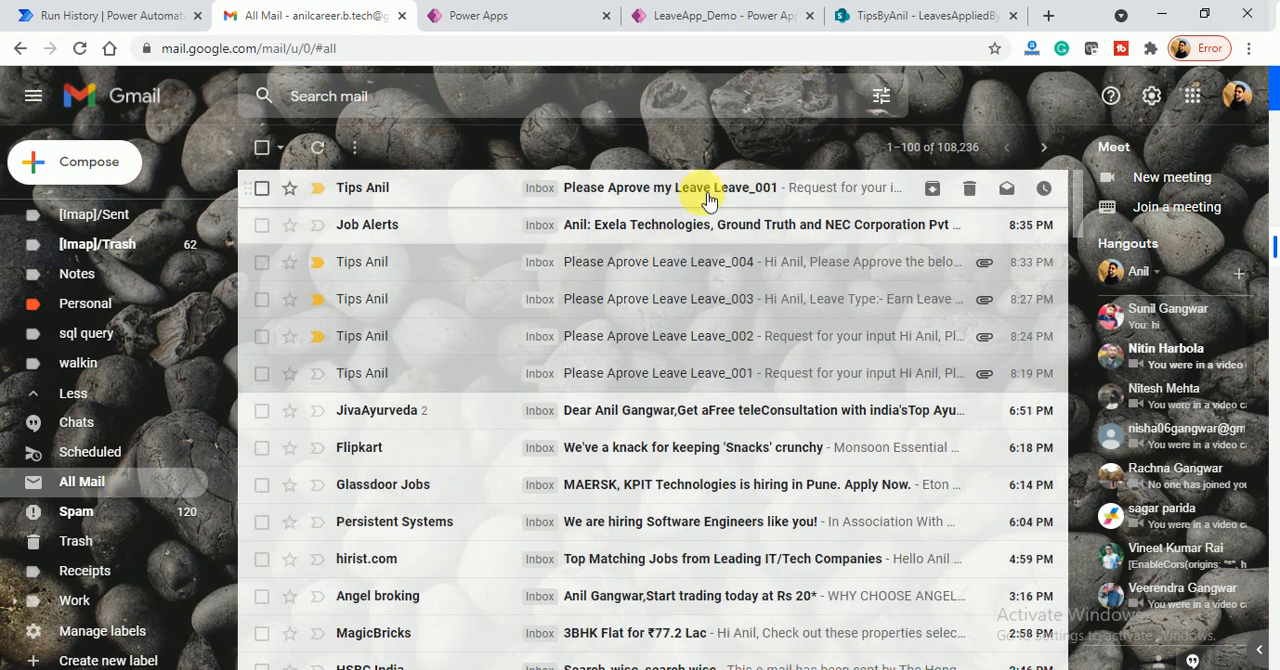
{"action": "left_click", "coordinate": [703, 205]}
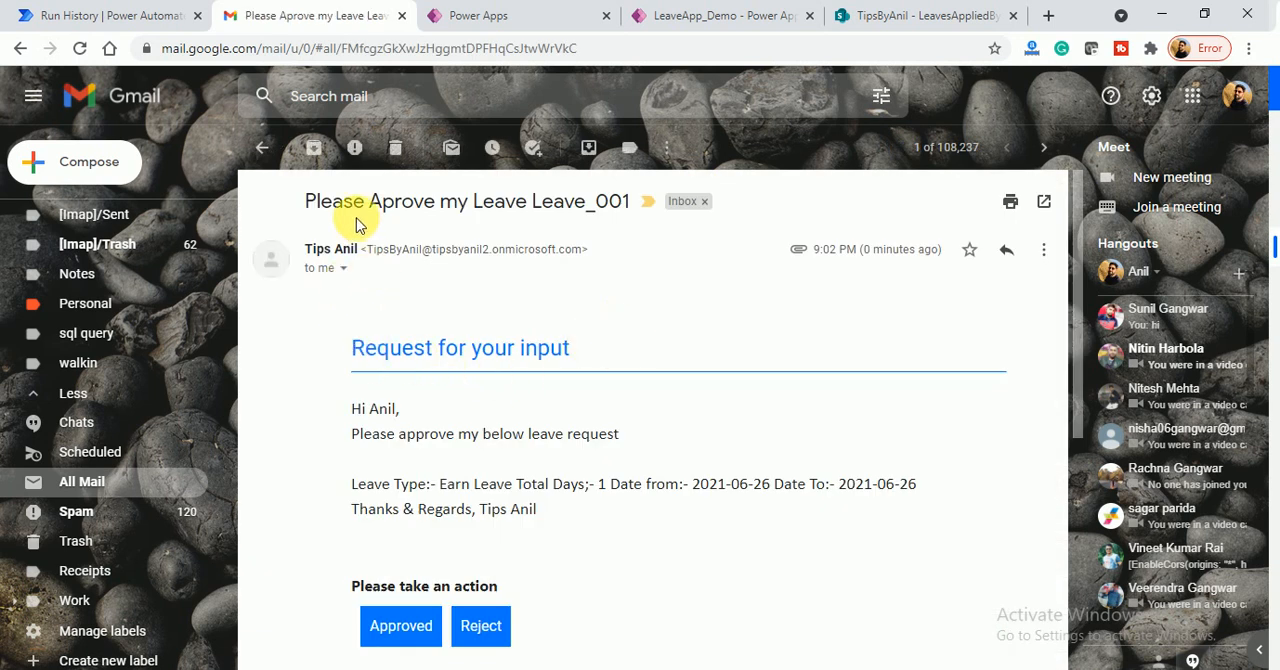
{"action": "left_click_drag", "start_coordinate": [537, 207], "coordinate": [580, 215]}
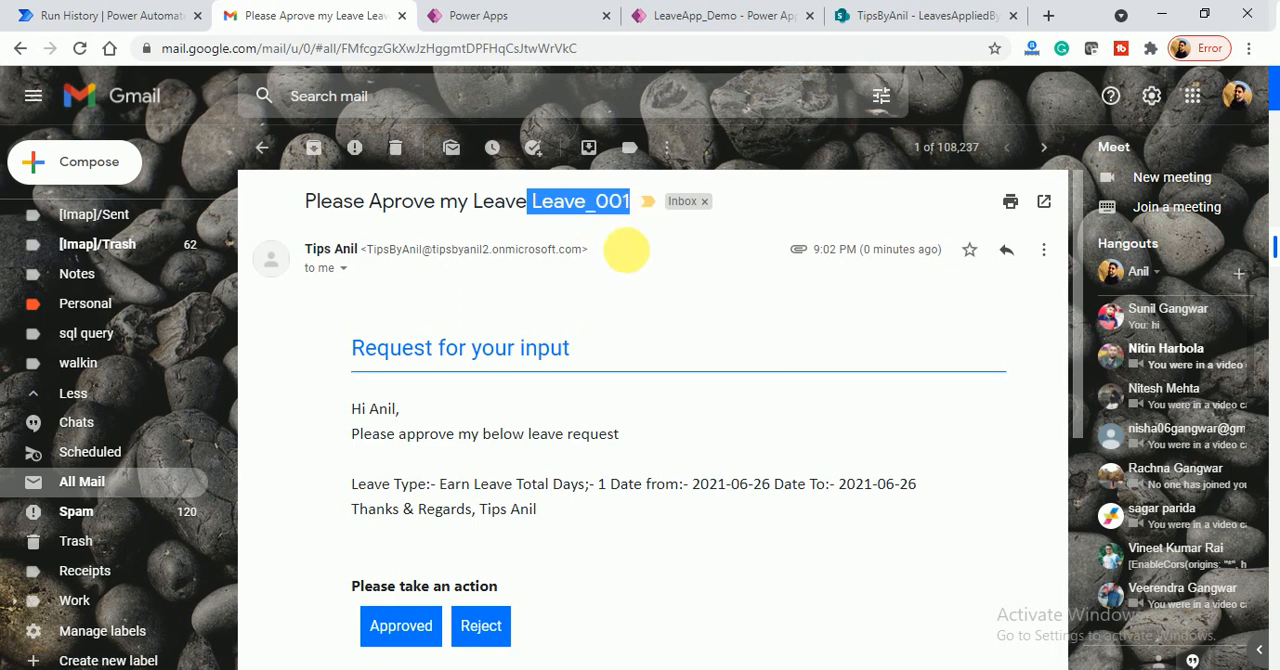
{"action": "left_click_drag", "start_coordinate": [364, 439], "coordinate": [648, 427]}
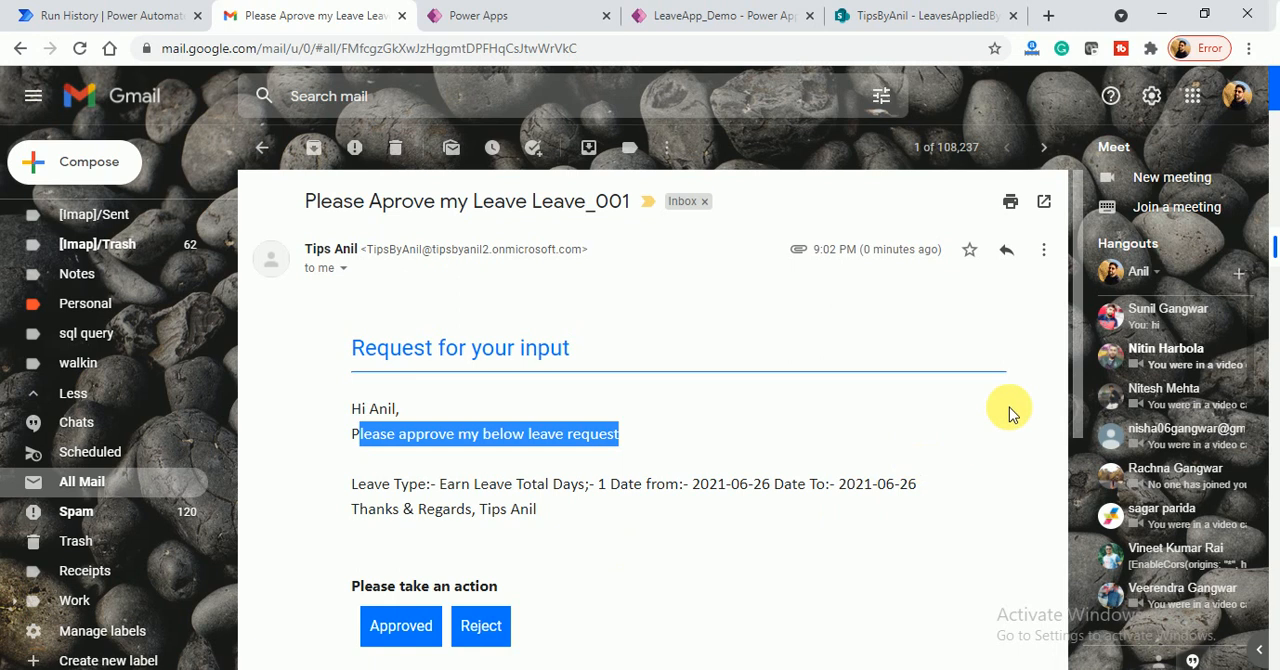
{"action": "left_click_drag", "start_coordinate": [1071, 364], "coordinate": [1071, 440]}
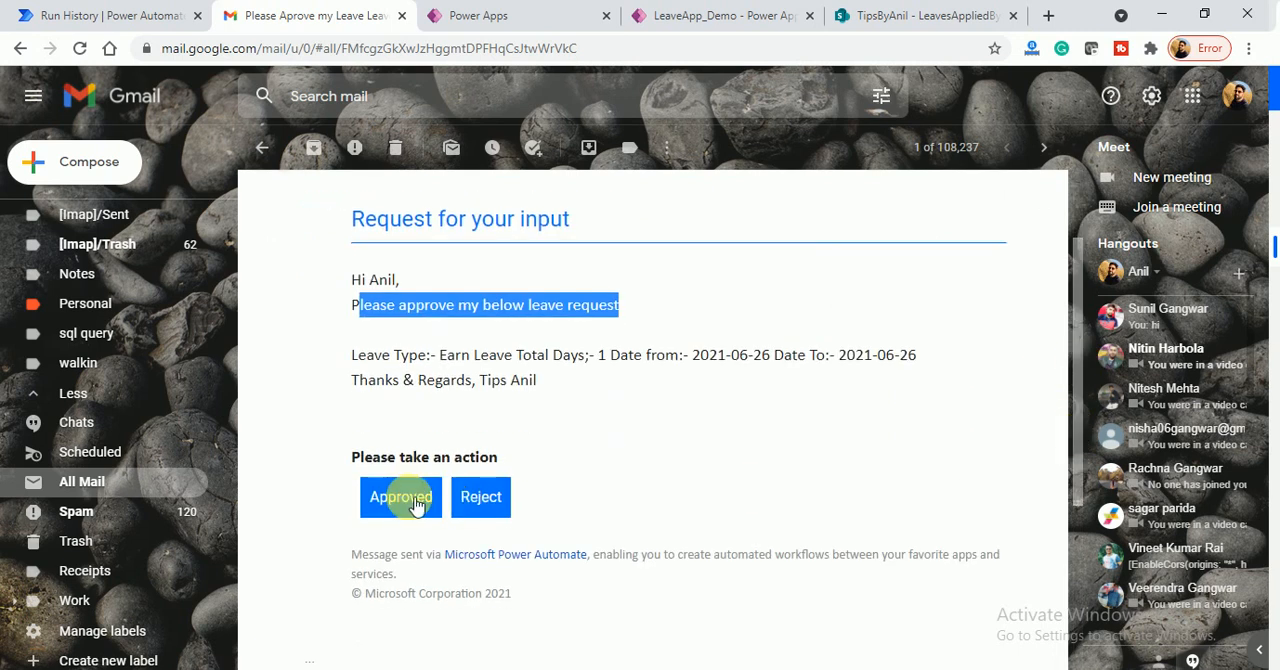
- In LeaveApp_Demo, show My Leave Request filtered to pending requests to check the Leave_001 status
{"action": "left_click", "coordinate": [770, 15]}
{"action": "left_click", "coordinate": [258, 210]}
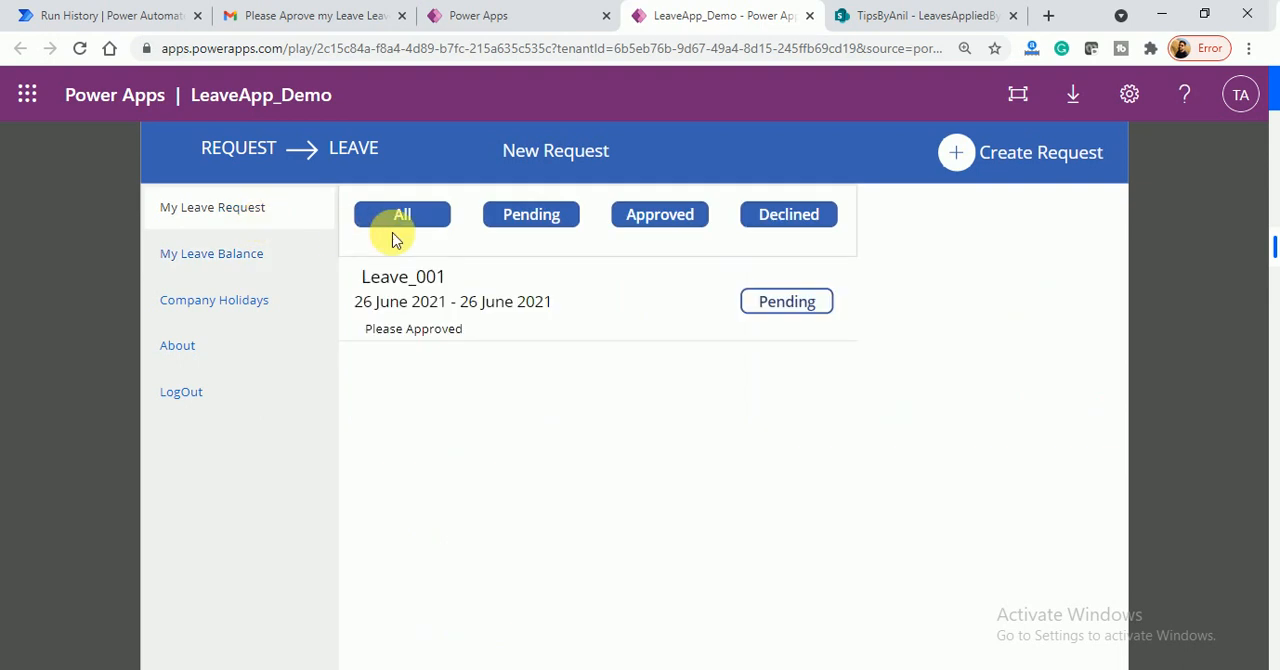
{"action": "left_click", "coordinate": [560, 228]}
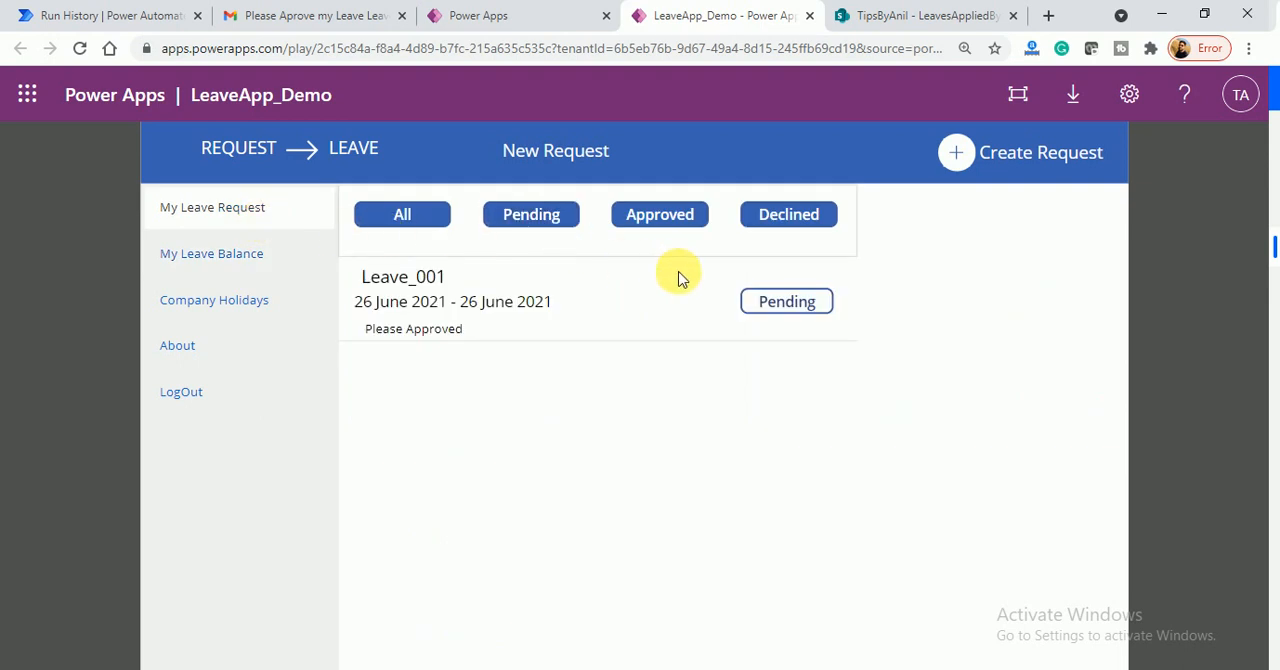
- In Gmail, respond to the Leave_001 approval email with the Approved option
{"action": "left_click", "coordinate": [237, 22]}
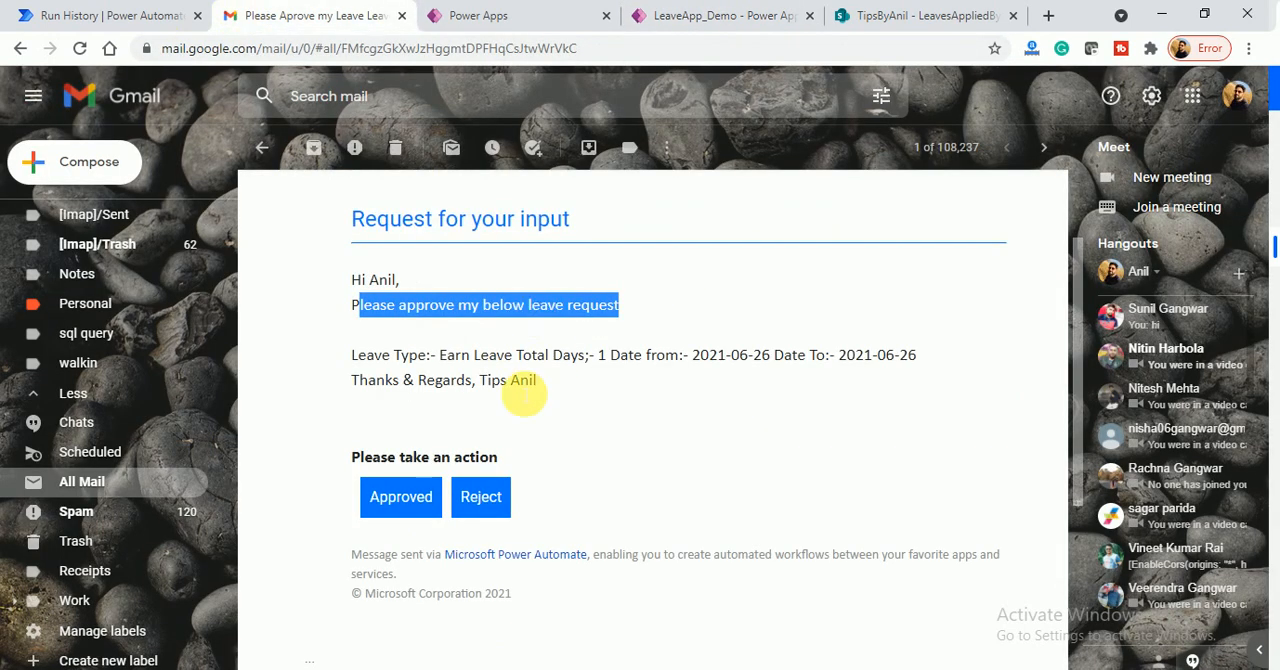
{"action": "left_click", "coordinate": [463, 501]}
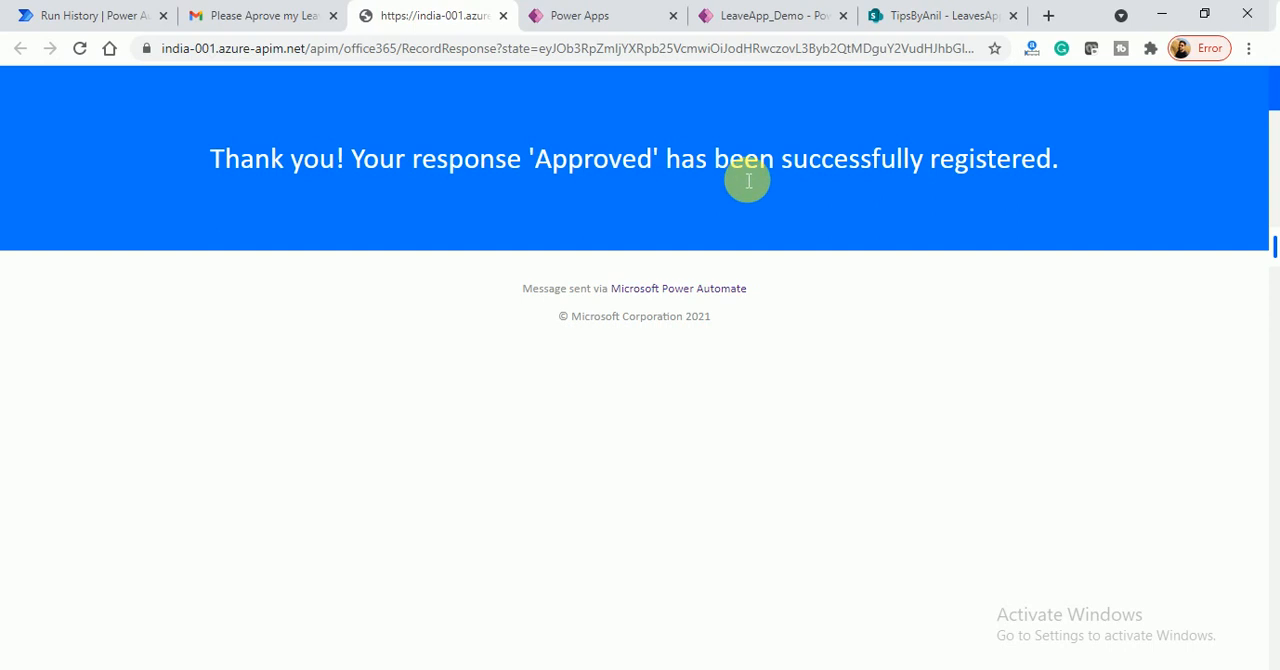
- In LeaveApp_Demo, filter the leave requests by approved, pending and all to check the Leave_001 status
{"action": "left_click", "coordinate": [714, 20]}
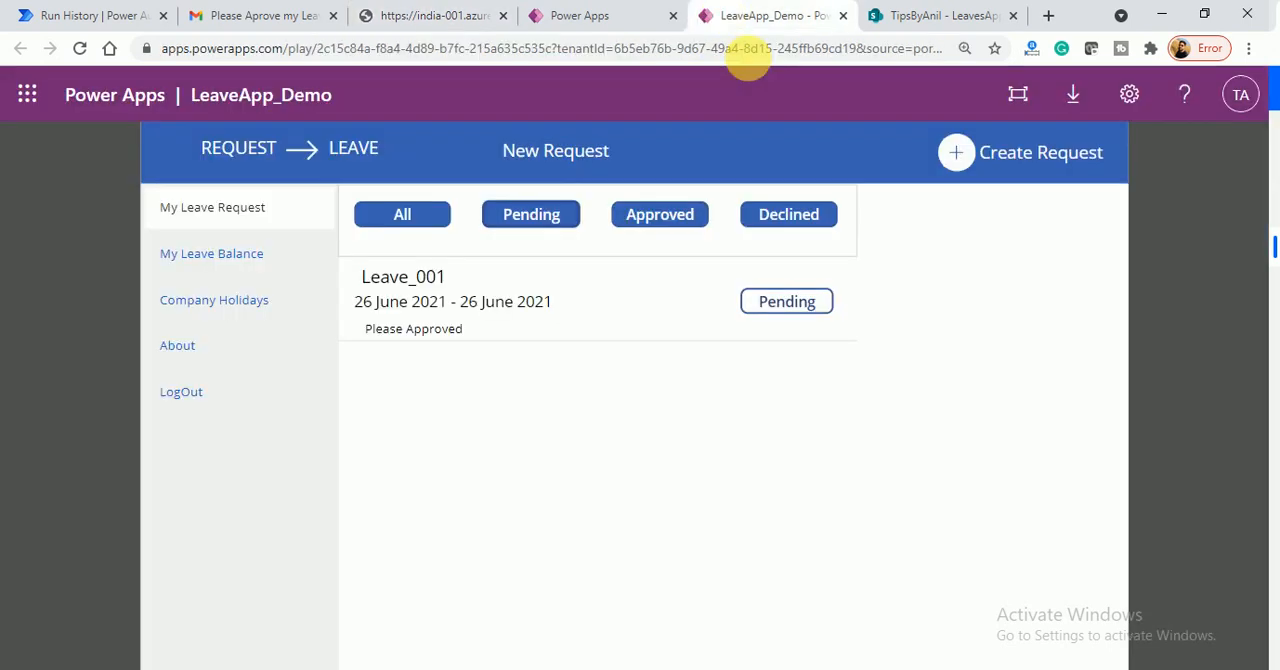
{"action": "left_click", "coordinate": [651, 212]}
{"action": "left_click", "coordinate": [551, 215]}
{"action": "left_click", "coordinate": [434, 227]}
{"action": "left_click", "coordinate": [538, 225]}
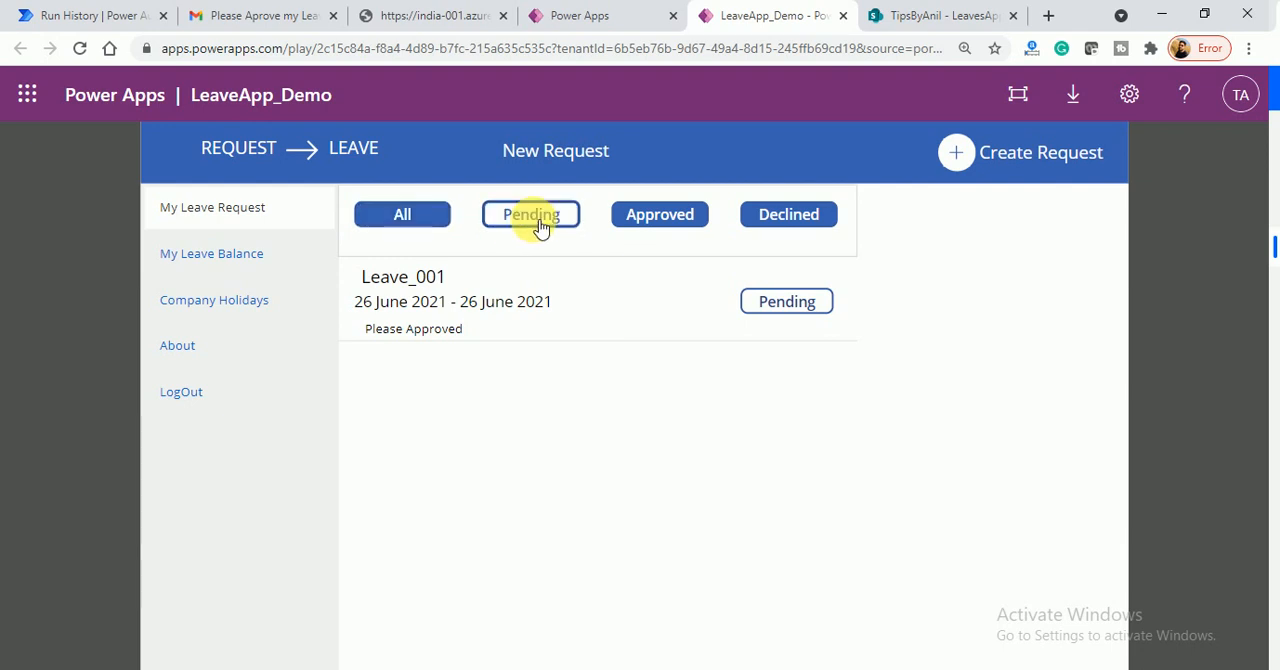
{"action": "left_click", "coordinate": [674, 219]}
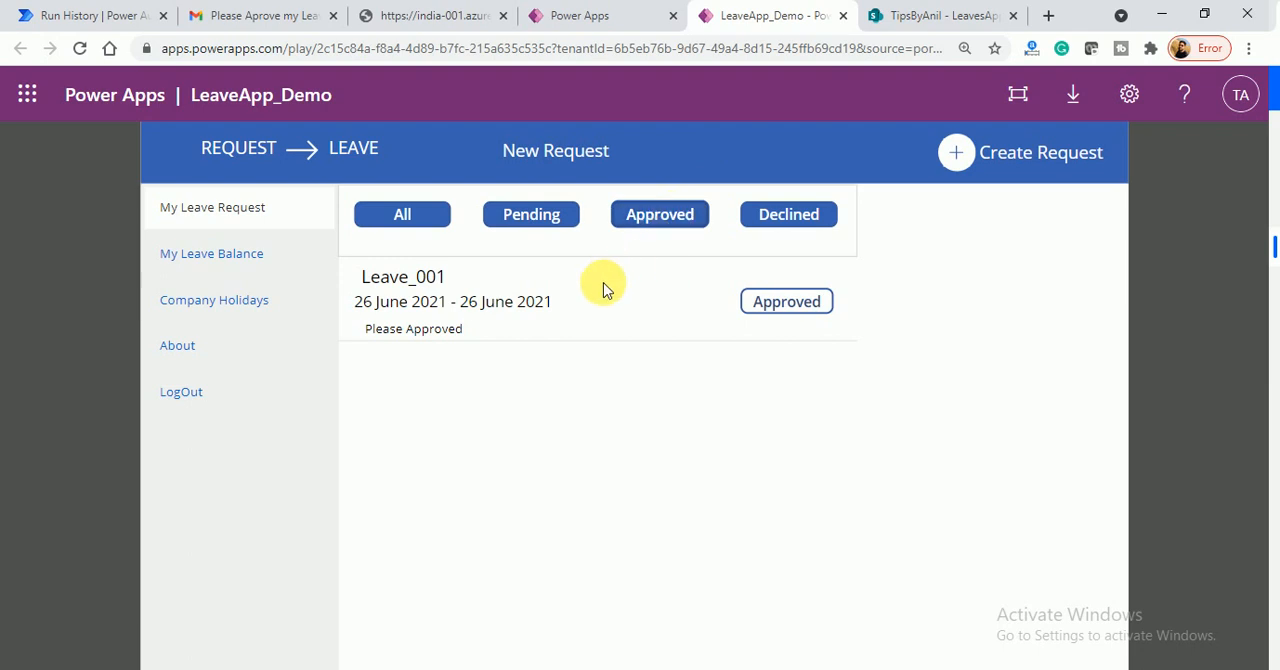
- In SharePoint, check the LeaveStatus column of the Leave_001 item in the LeavesAppliedByUsers list
{"action": "left_click", "coordinate": [914, 18]}
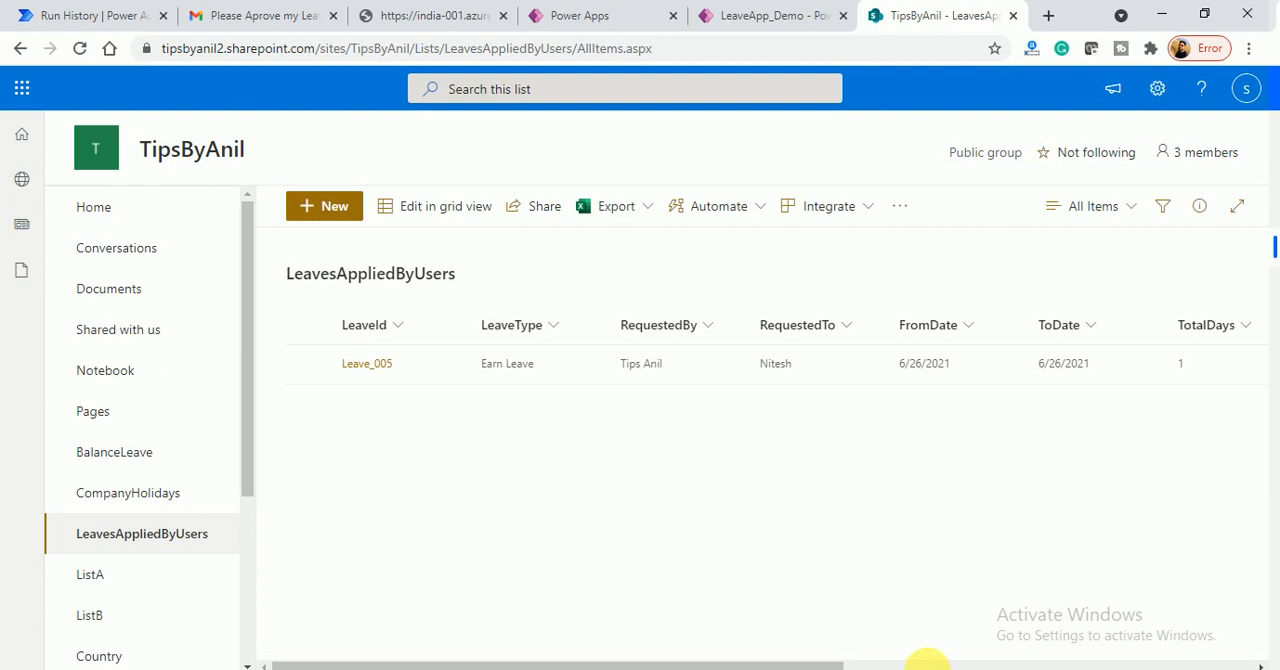
{"action": "left_click", "coordinate": [930, 660]}
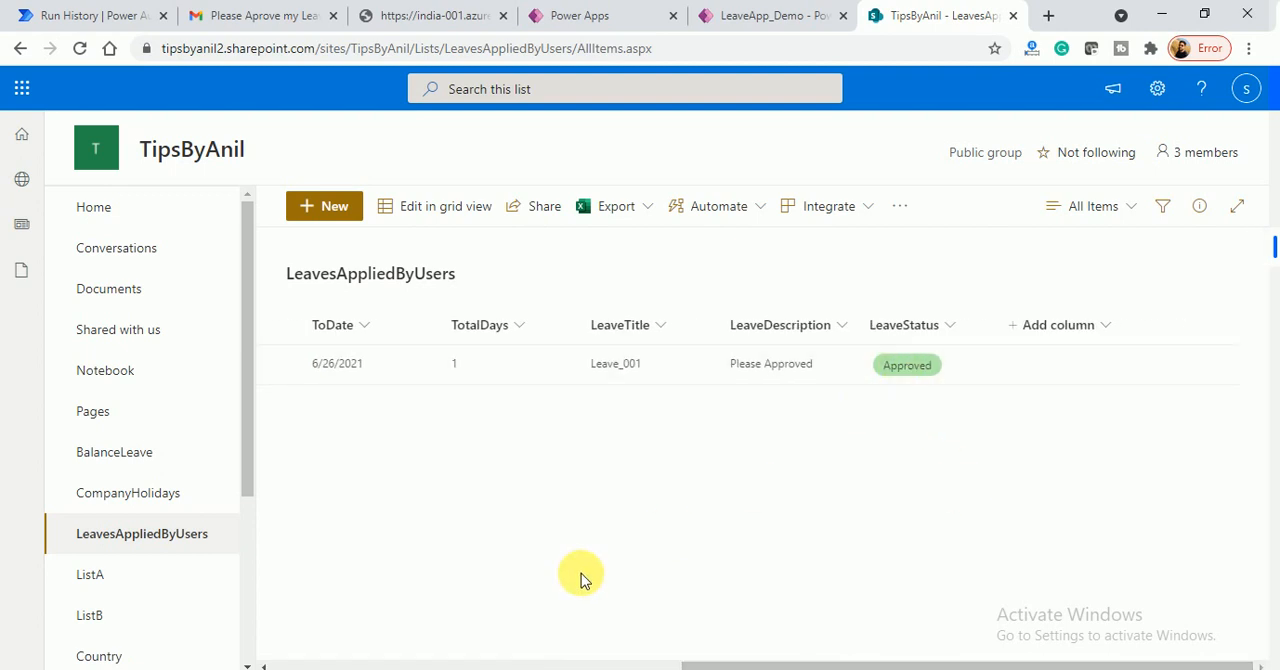
- Check the pending and all requests in LeaveApp_Demo, and review the flow run's action statuses in Power Automate
{"action": "left_click", "coordinate": [760, 16]}
{"action": "left_click", "coordinate": [568, 218]}
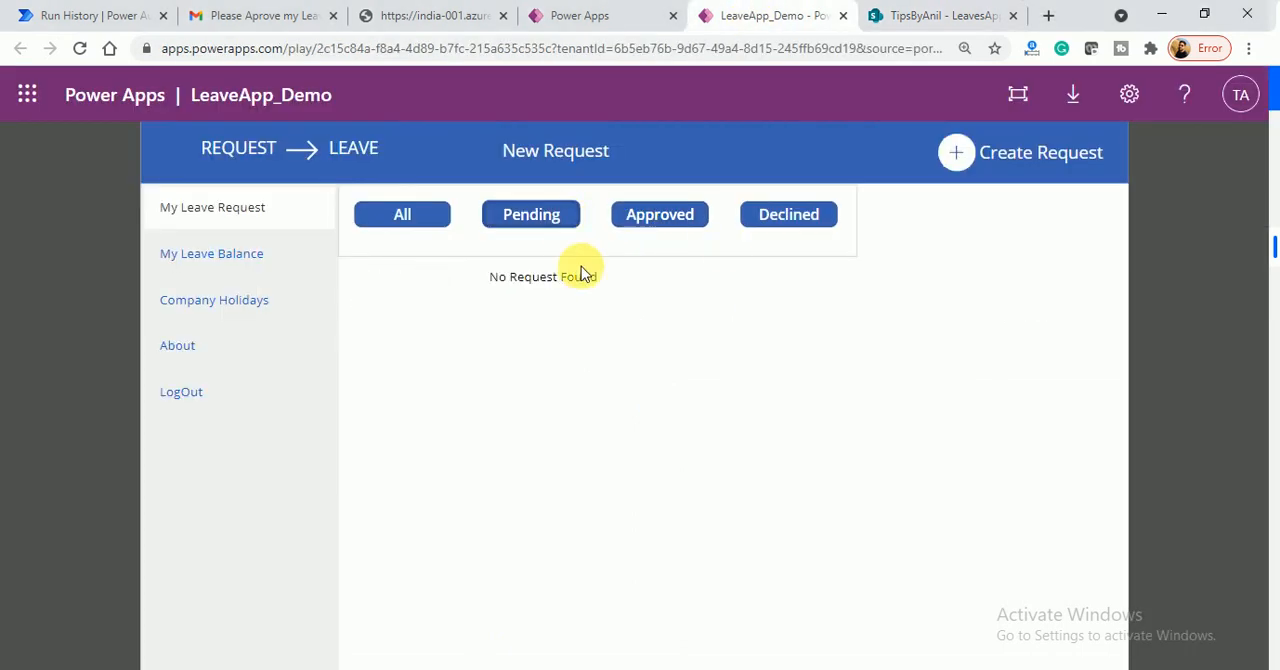
{"action": "left_click", "coordinate": [428, 222]}
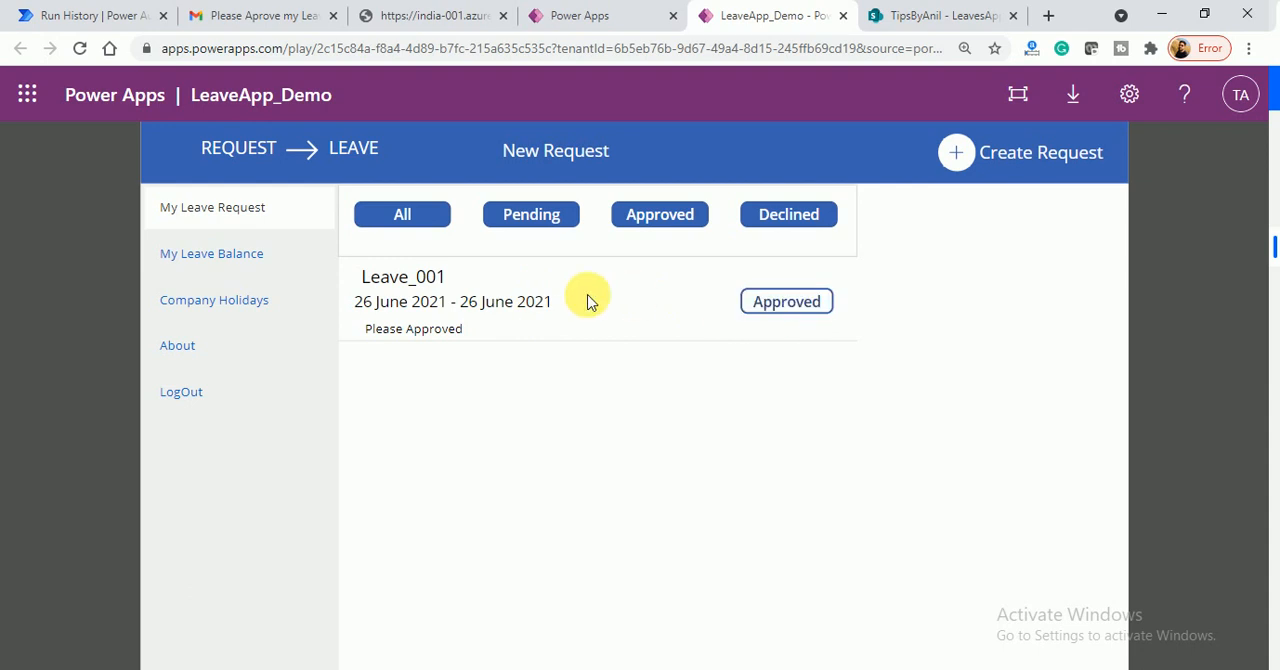
{"action": "left_click", "coordinate": [130, 16]}
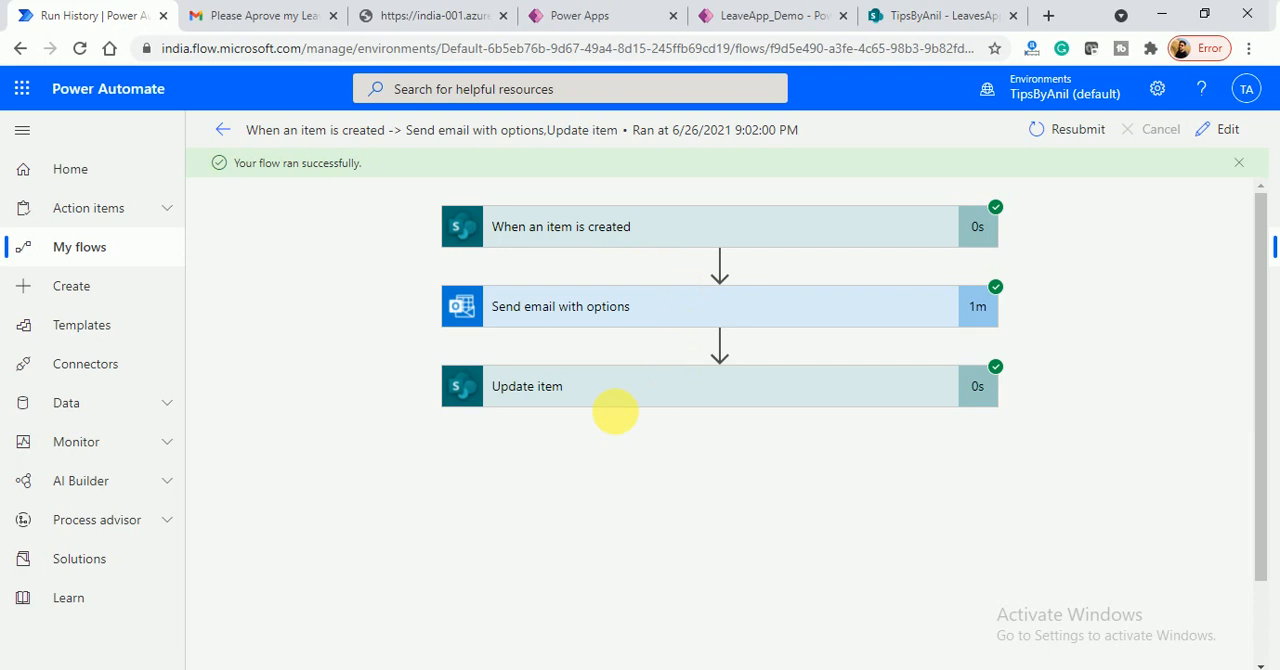